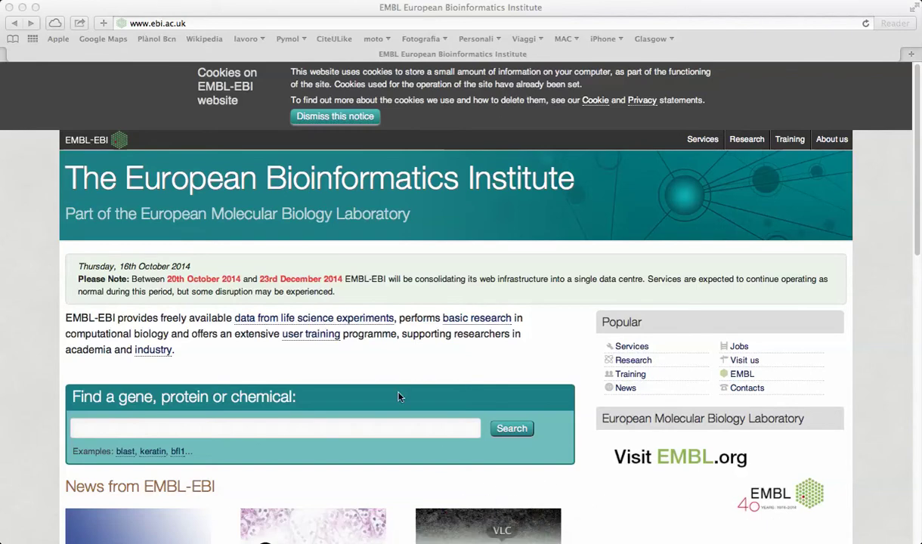
Scroll past the EMBL-EBI home page news and mission to the Bioinformatics services section and open it
scroll(310, 238, "down", 1)
scroll(309, 239, "down", 5)
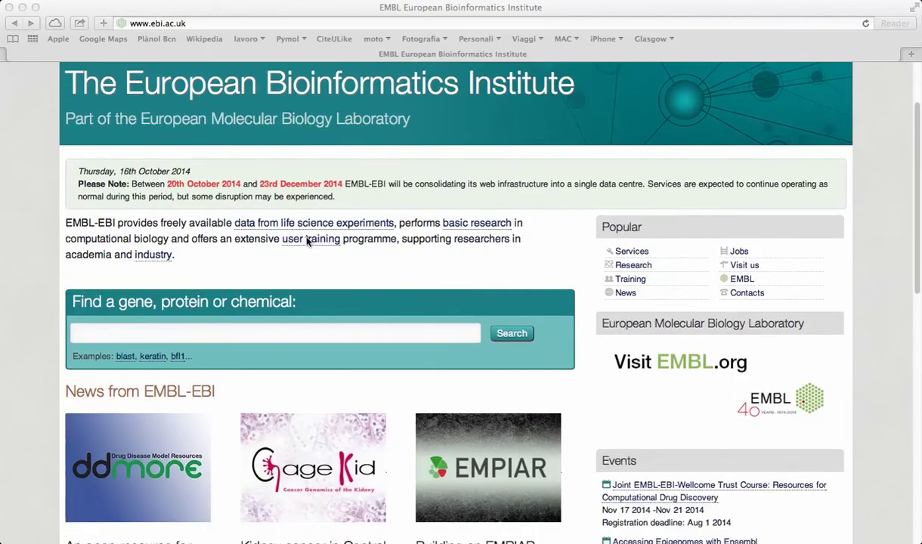
scroll(306, 242, "down", 1)
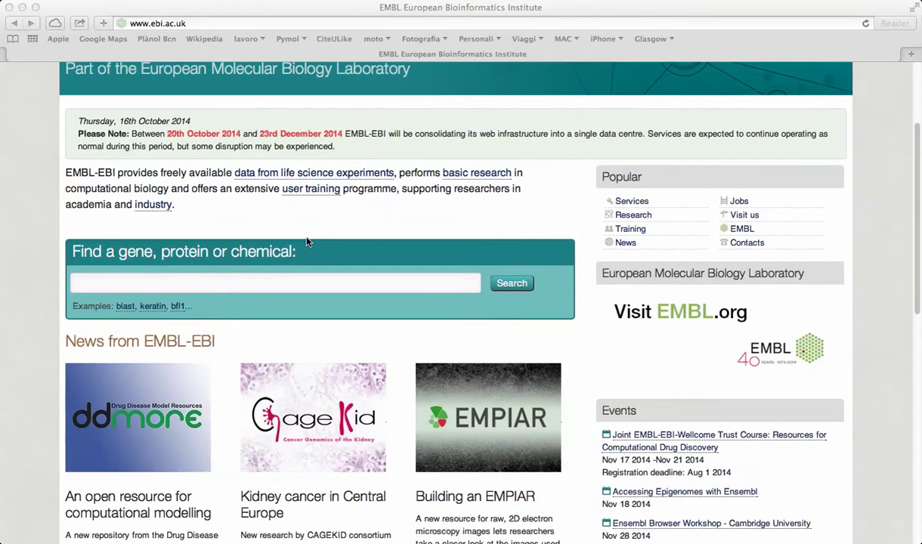
scroll(306, 242, "down", 2)
scroll(306, 242, "down", 5)
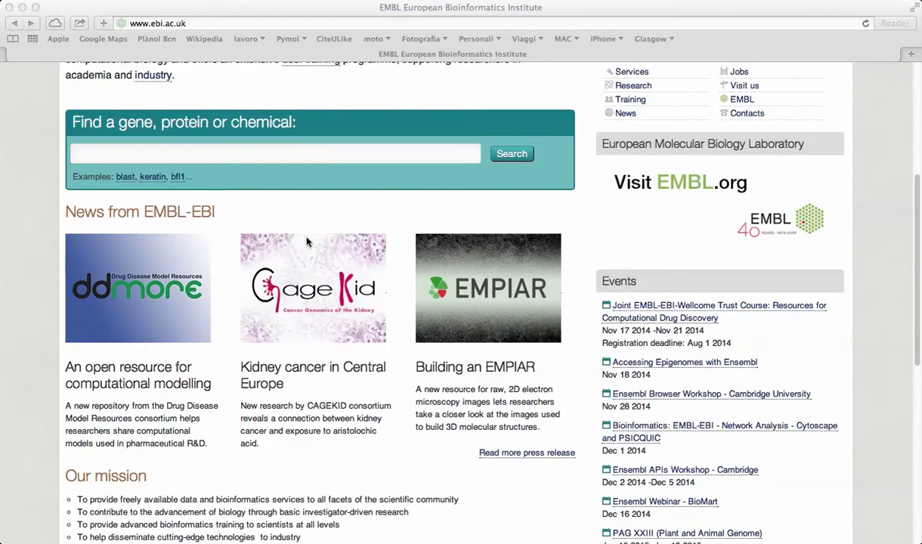
scroll(307, 242, "down", 4)
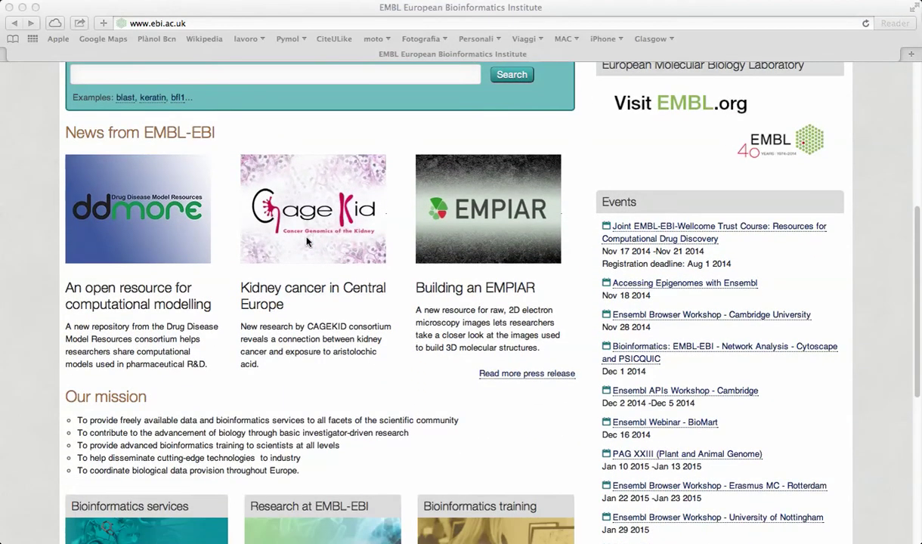
scroll(307, 241, "down", 4)
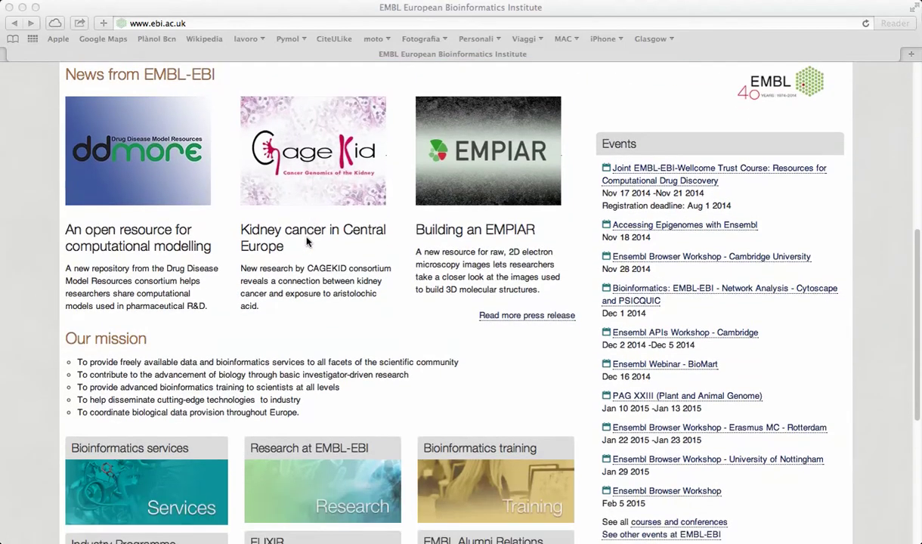
scroll(295, 241, "down", 2)
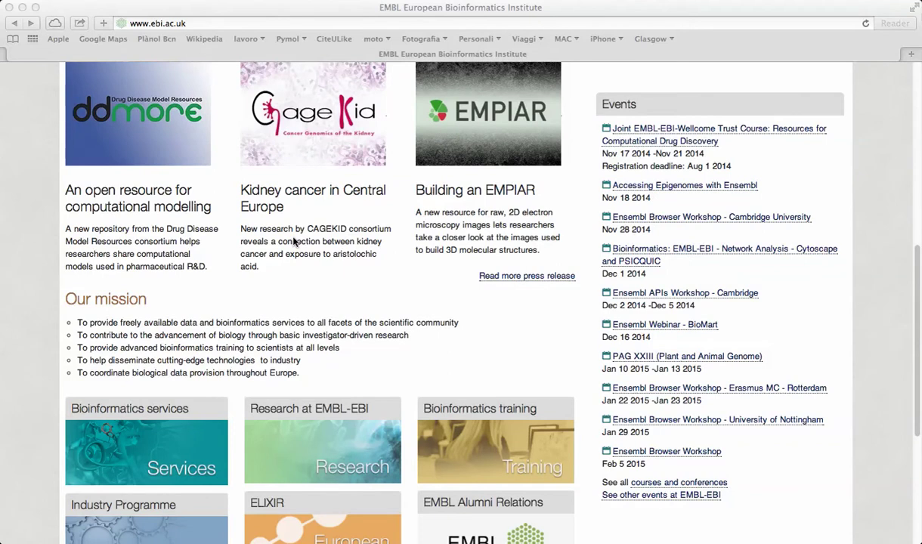
scroll(295, 240, "down", 4)
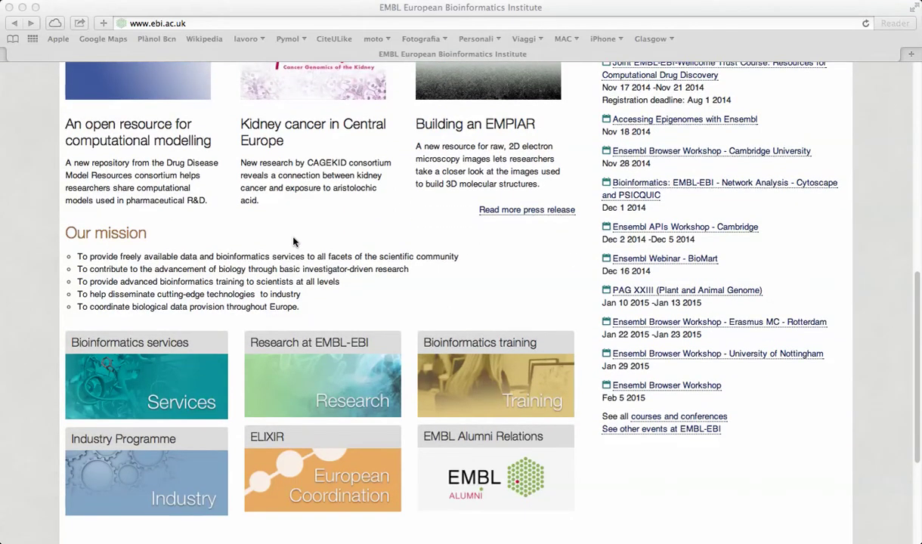
scroll(295, 242, "down", 1)
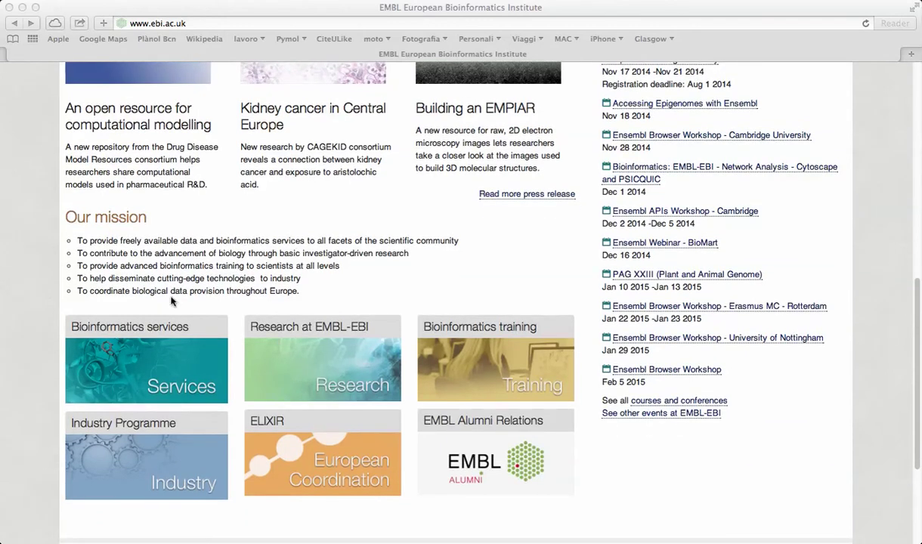
left_click(170, 387)
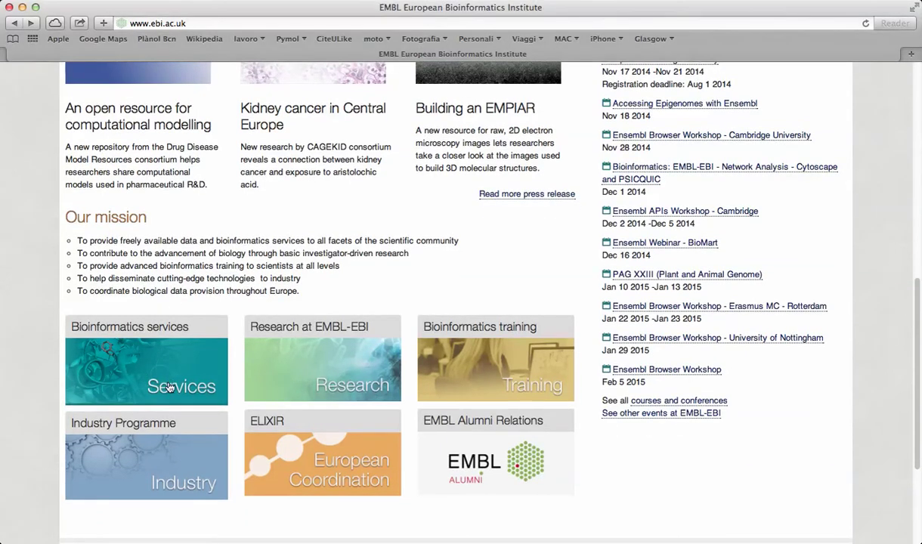
Open the Other software category of EMBL-EBI services
scroll(168, 387, "down", 3)
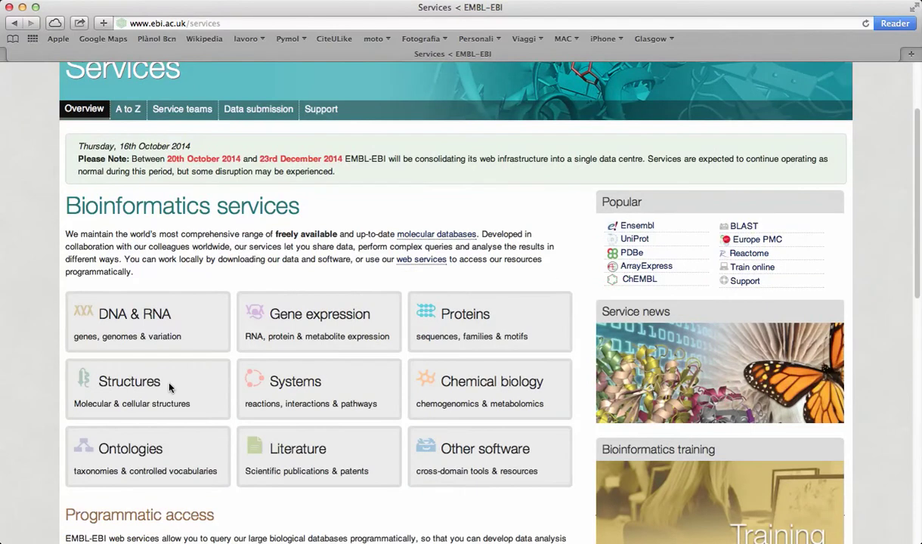
scroll(169, 387, "down", 1)
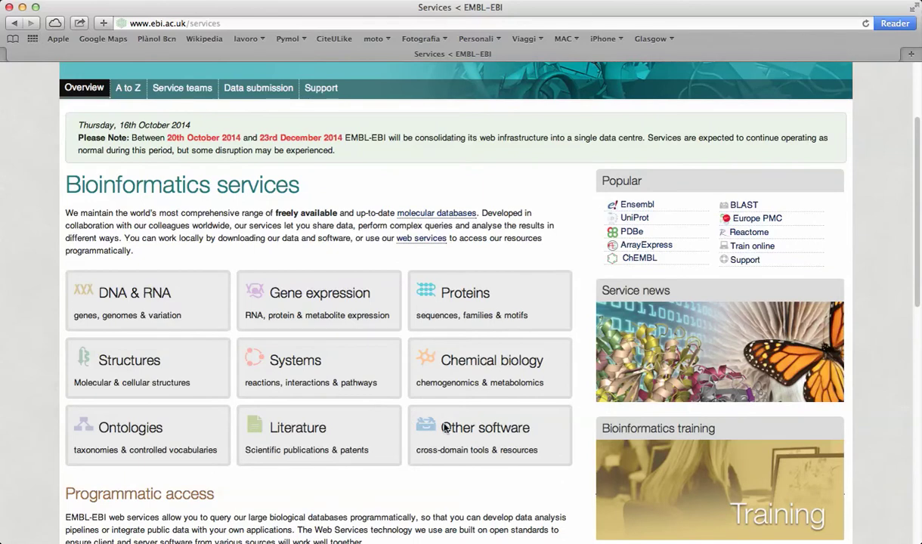
left_click(468, 430)
Find EMBOSS Tools and highlight 'pairwise sequence alignment' in its description
scroll(317, 377, "down", 3)
scroll(316, 378, "down", 10)
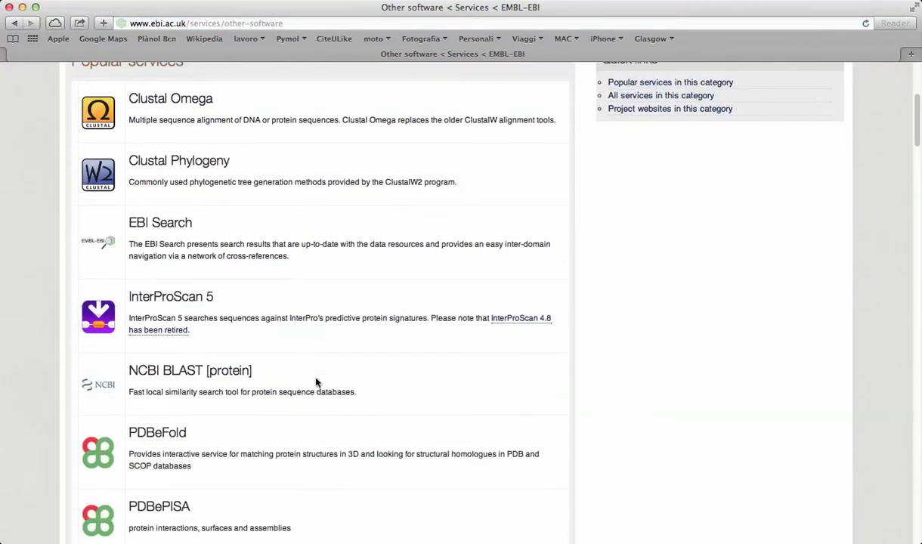
scroll(317, 383, "down", 10)
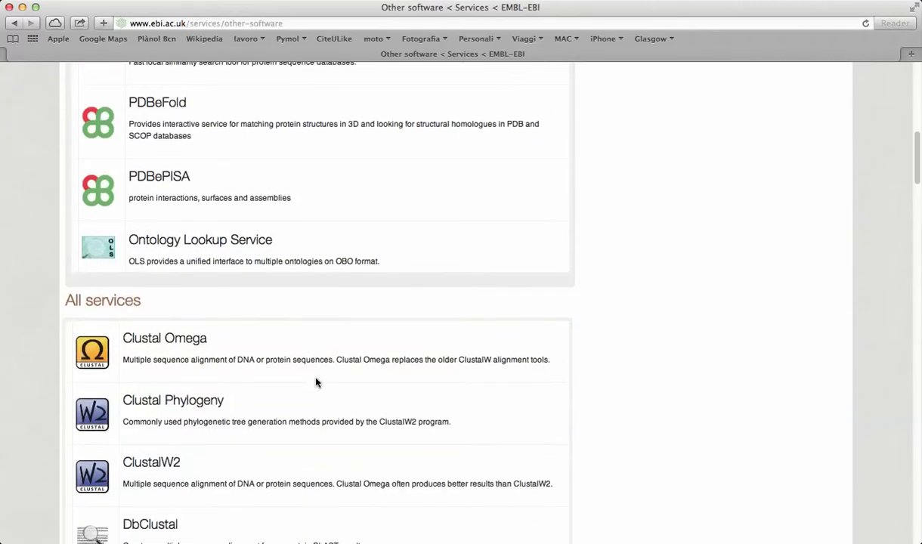
scroll(316, 383, "down", 8)
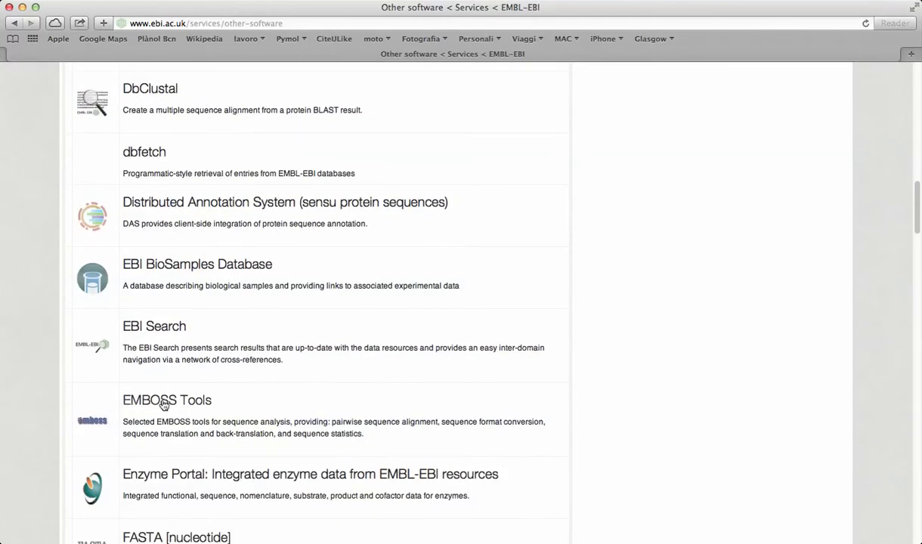
left_click_drag(331, 421, 432, 422)
Open the EMBOSS Programs page and highlight Needle's optimal global Needleman-Wunsch alignment
left_click(180, 398)
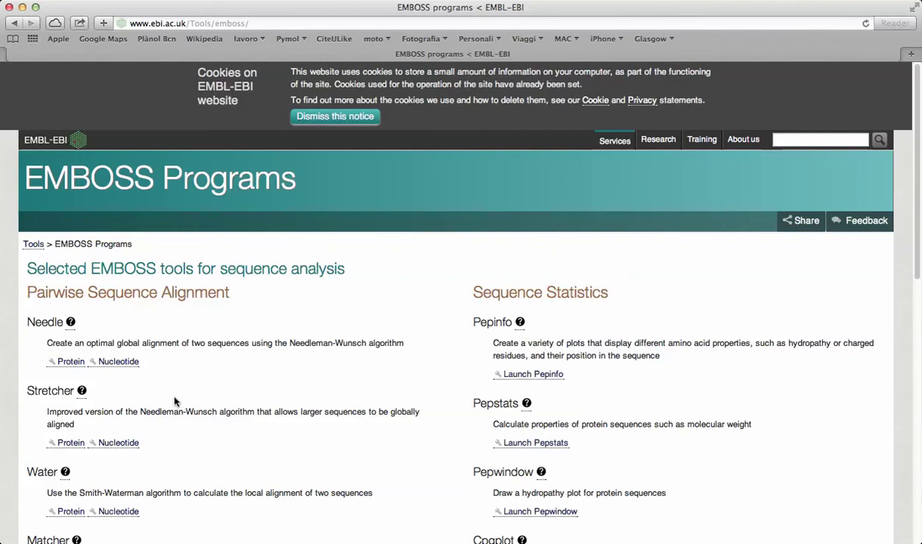
scroll(174, 401, "down", 2)
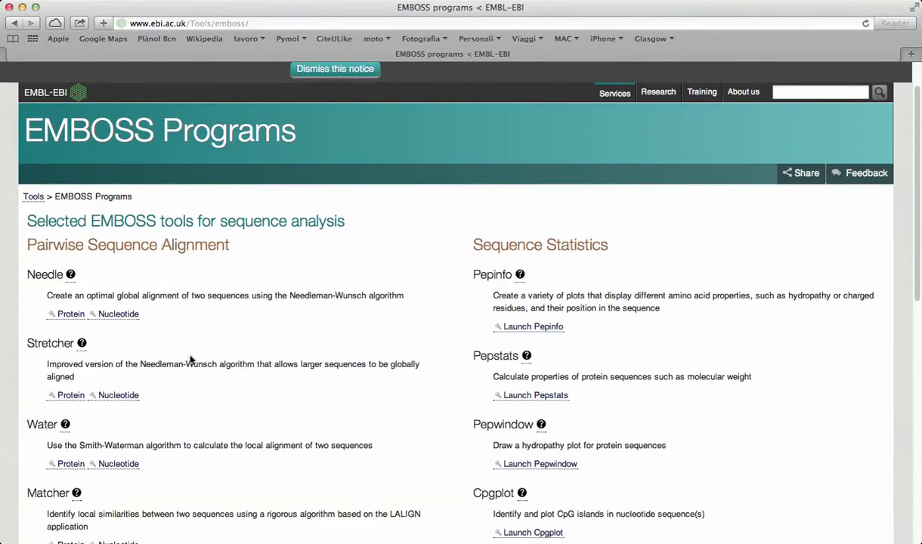
left_click_drag(289, 296, 405, 296)
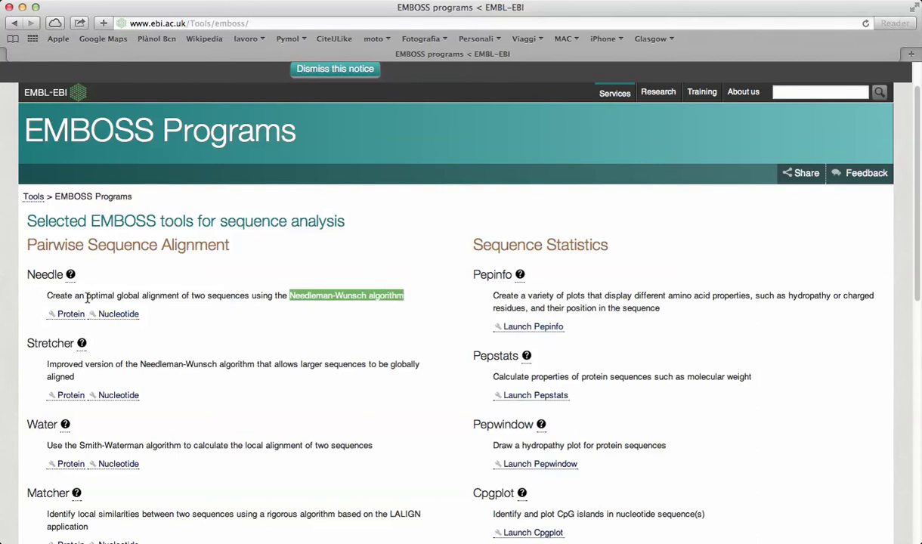
left_click_drag(90, 295, 245, 295)
Highlight Water's local alignment description, then clear the highlight
scroll(195, 409, "down", 2)
left_click_drag(47, 422, 180, 420)
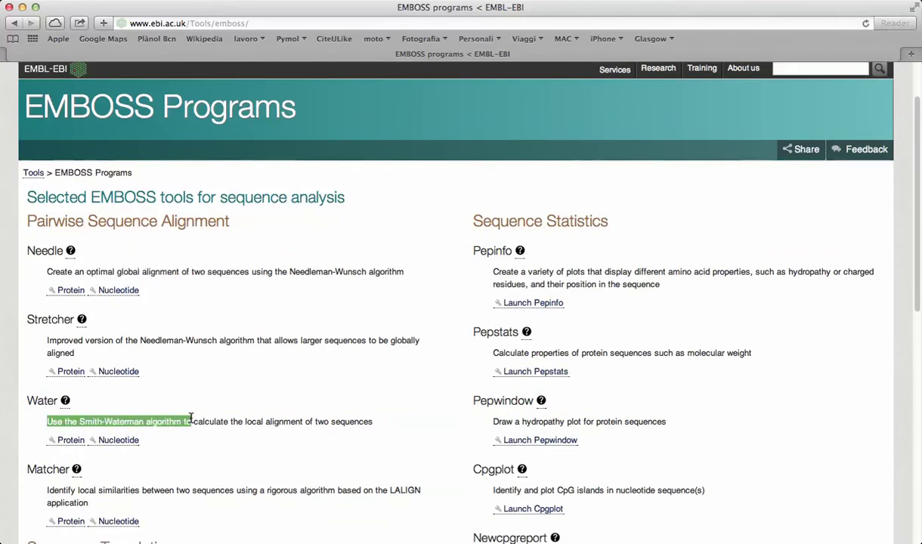
left_click_drag(238, 422, 360, 421)
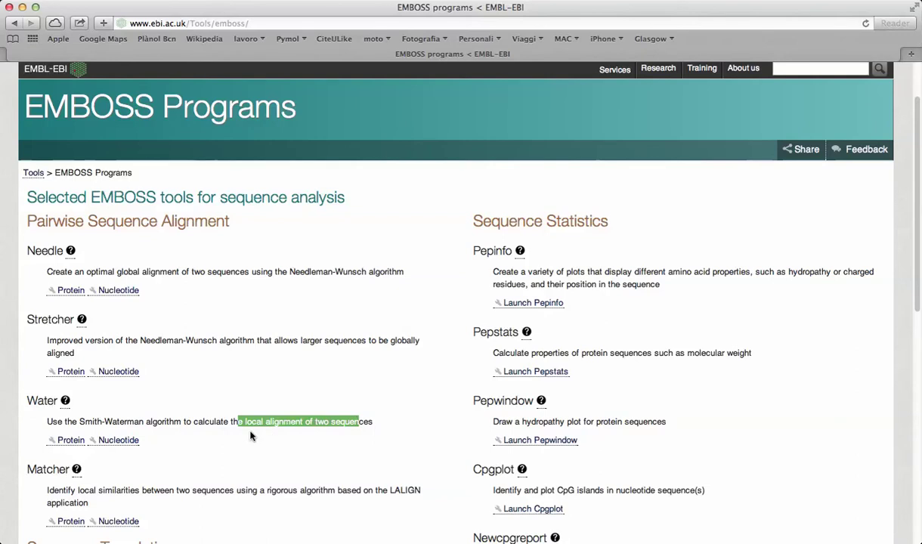
left_click(29, 294)
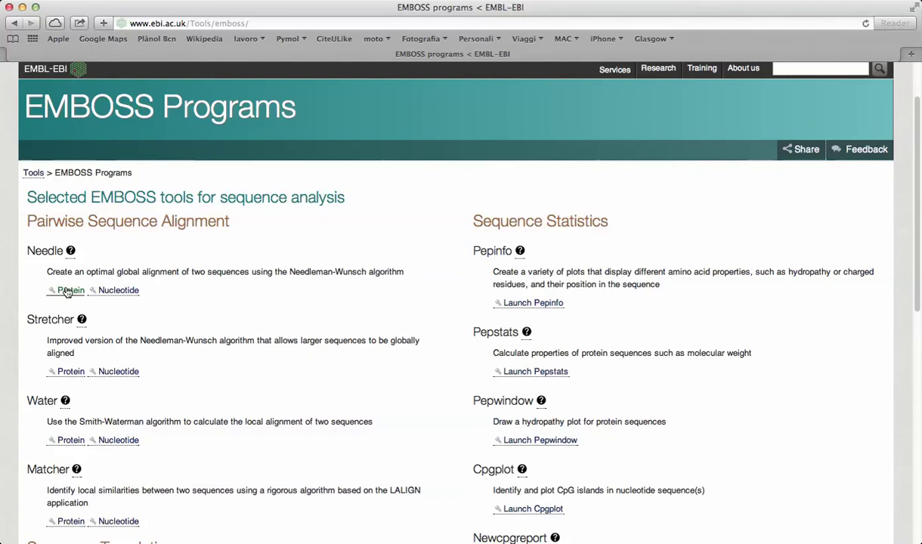
Open the Needle protein alignment form and scroll to its sequence boxes
left_click(67, 292)
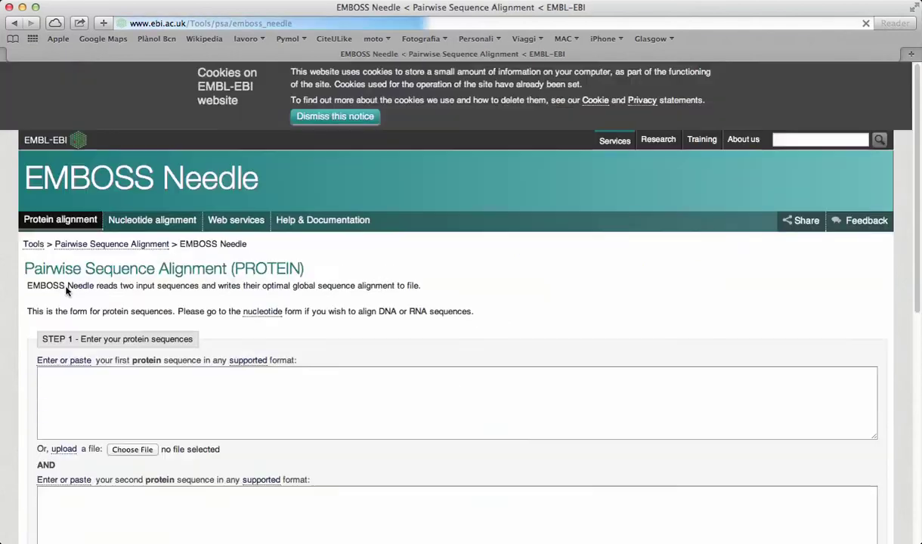
scroll(466, 322, "down", 2)
scroll(467, 323, "down", 3)
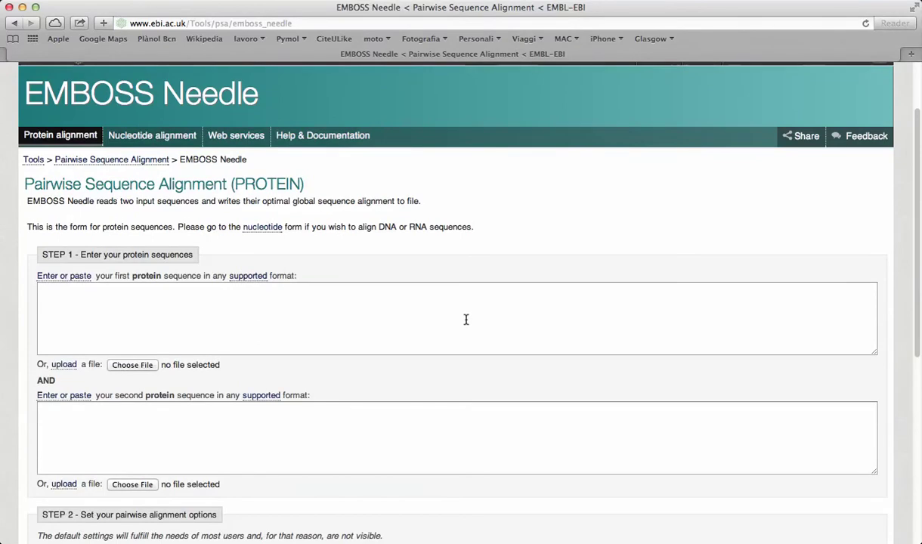
scroll(466, 320, "down", 1)
scroll(467, 320, "down", 1)
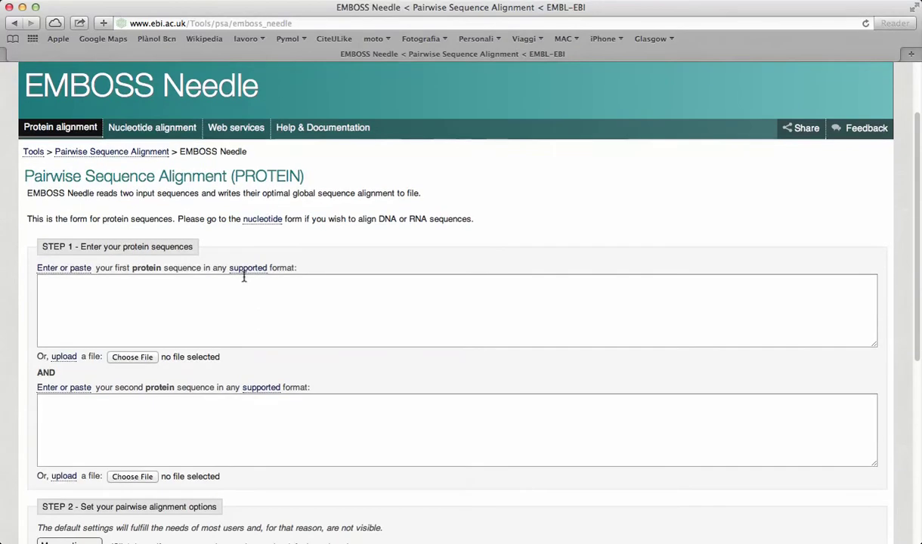
Copy the human ADRB2 sequence from practico2.txt into the first sequence box
mouse_move(749, 529)
left_click(705, 529)
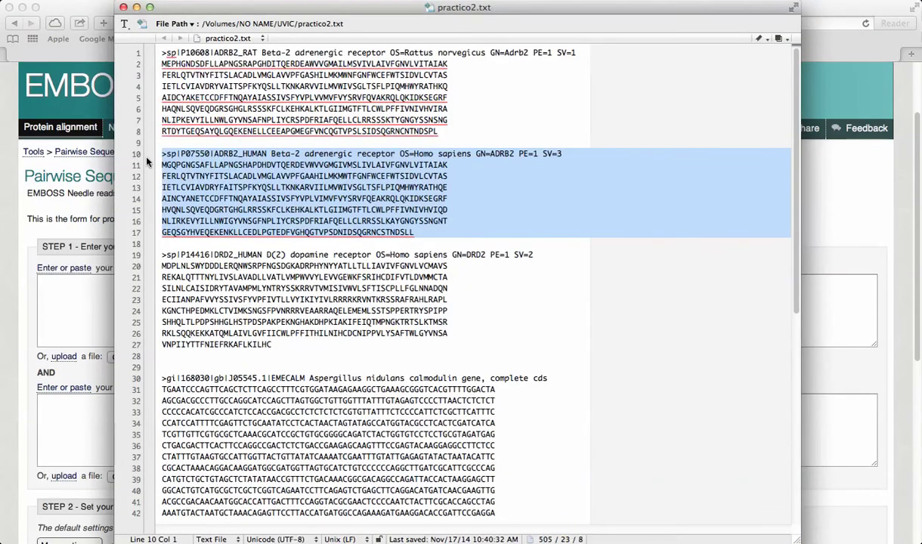
right_click(223, 174)
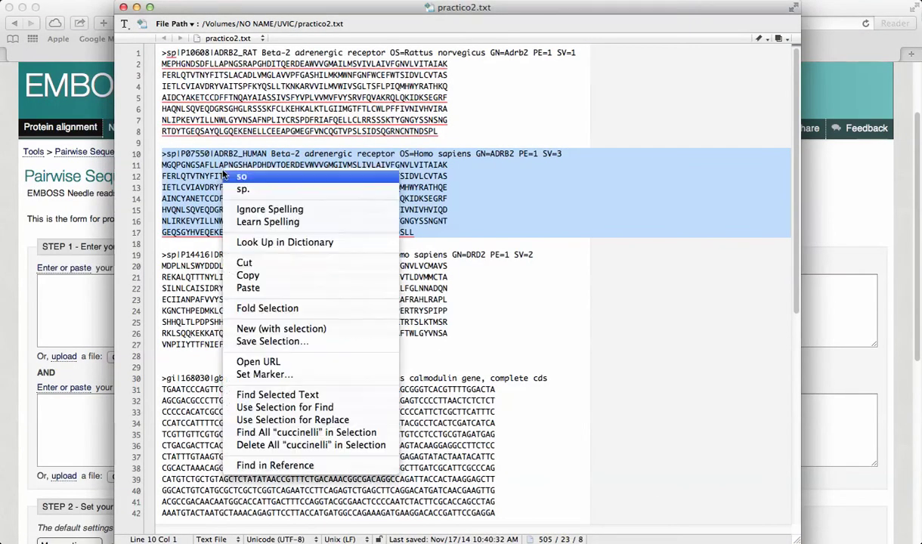
left_click(248, 275)
left_click(74, 291)
right_click(74, 293)
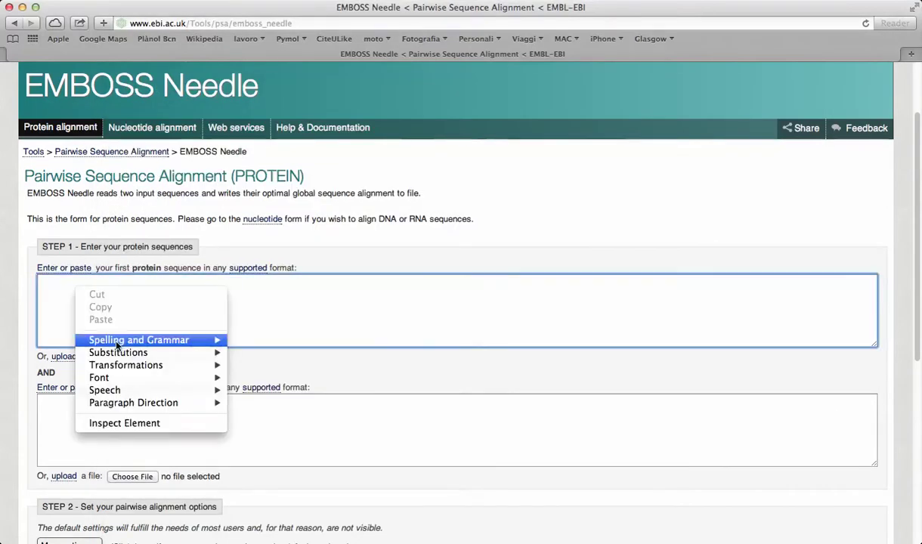
left_click(47, 290)
right_click(49, 291)
left_click(77, 319)
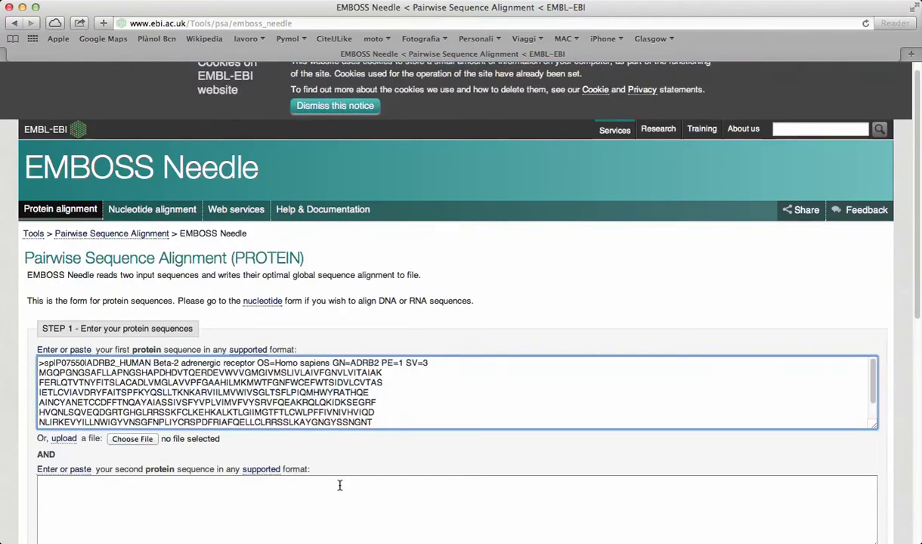
Copy the ADRB2_RAT sequence (lines 1-8) into the second sequence box
left_click(690, 529)
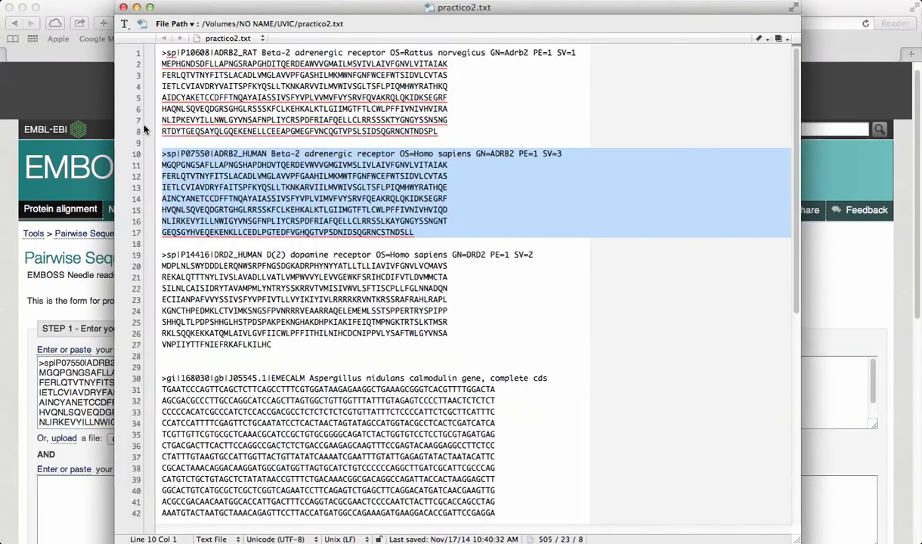
left_click_drag(161, 52, 453, 131)
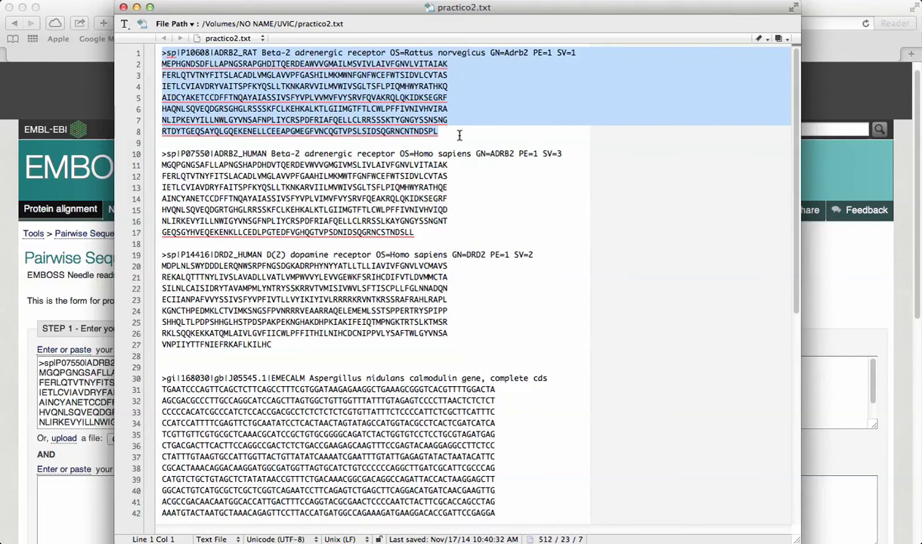
left_click(47, 487)
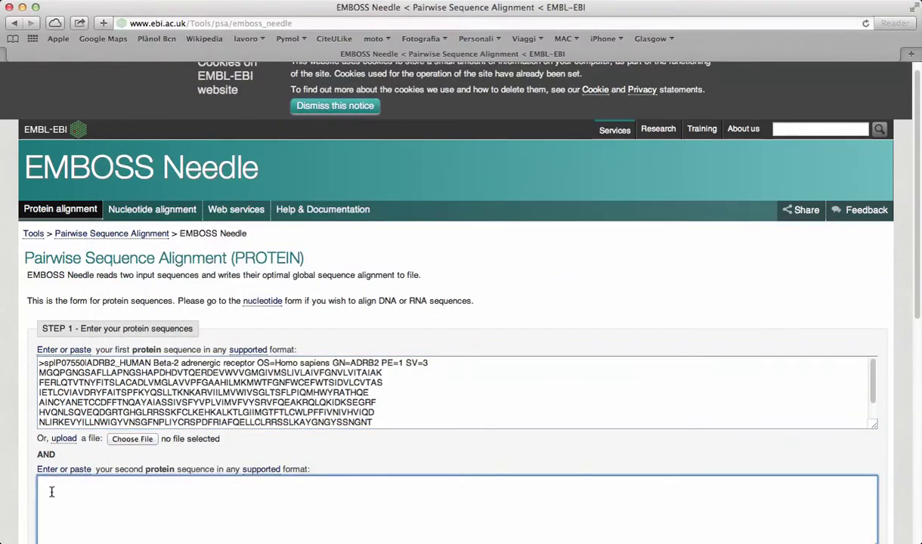
key("super+v")
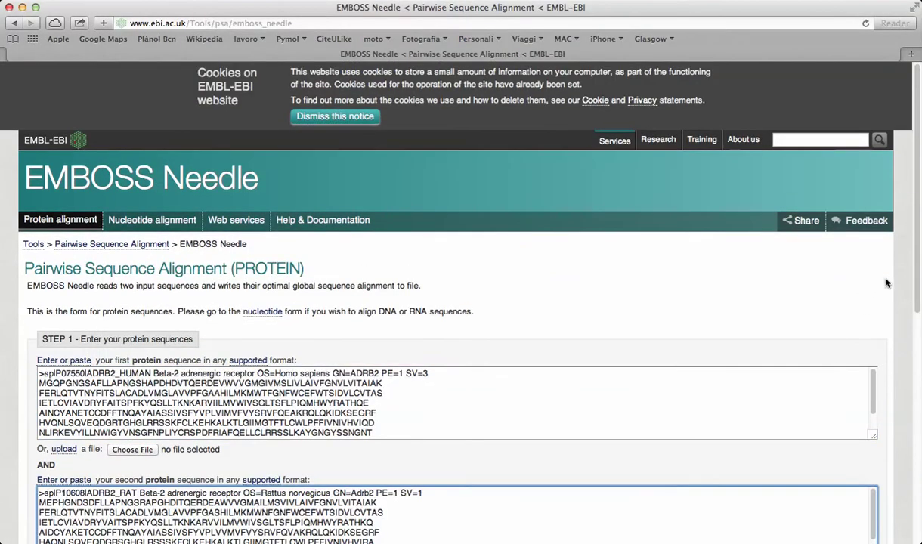
scroll(911, 336, "down", 5)
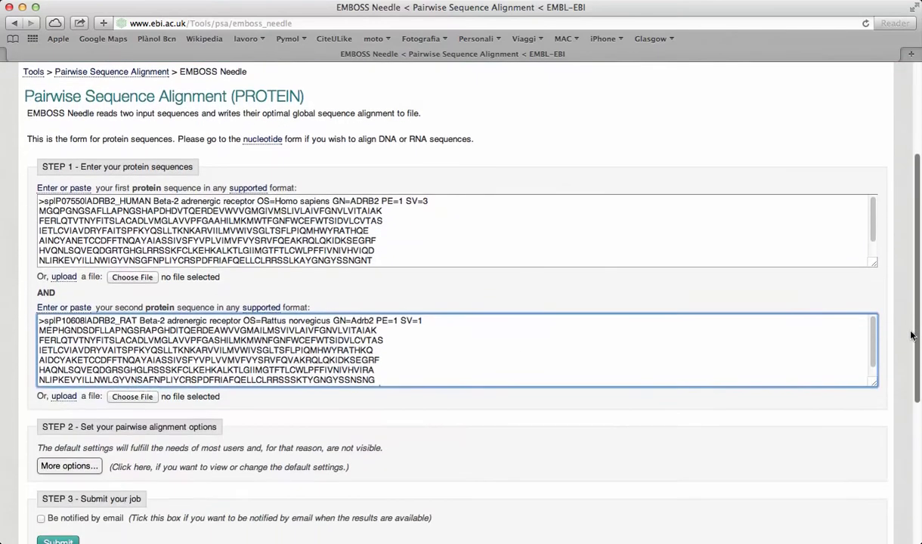
Reveal More options and keep BLOSUM62 as the scoring matrix
scroll(907, 356, "down", 3)
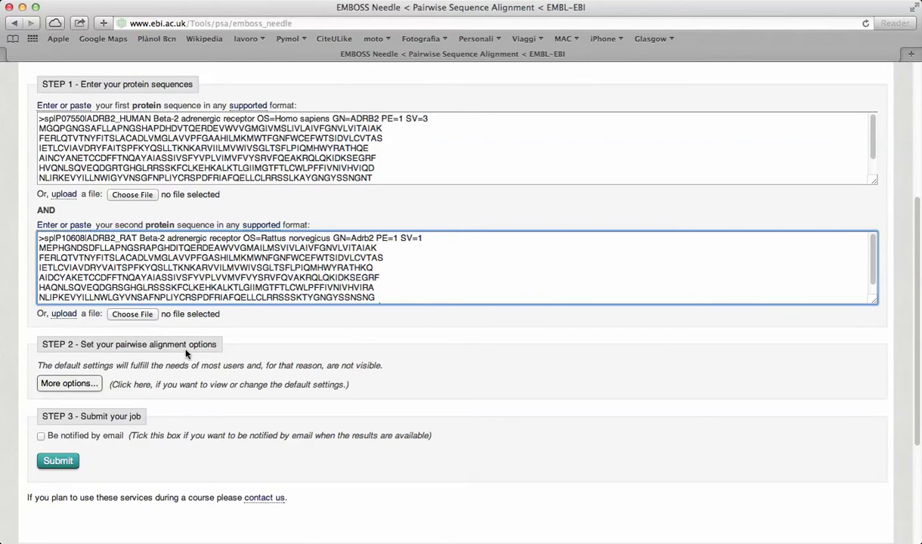
left_click(68, 383)
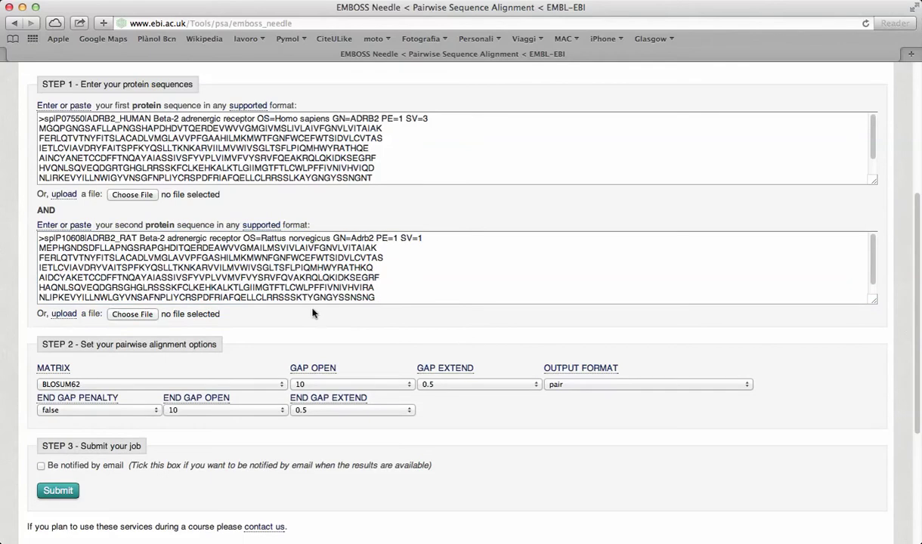
scroll(302, 298, "down", 3)
scroll(149, 409, "down", 1)
left_click(116, 340)
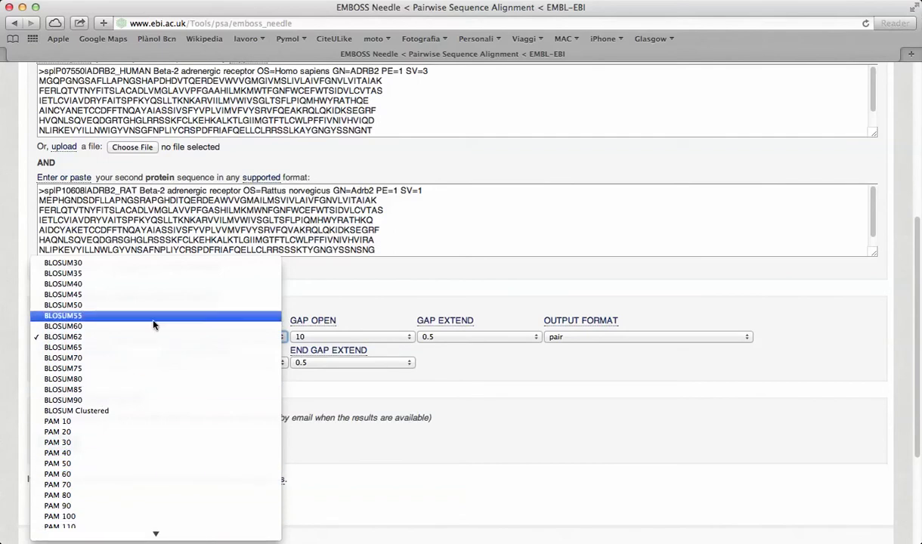
left_click(385, 305)
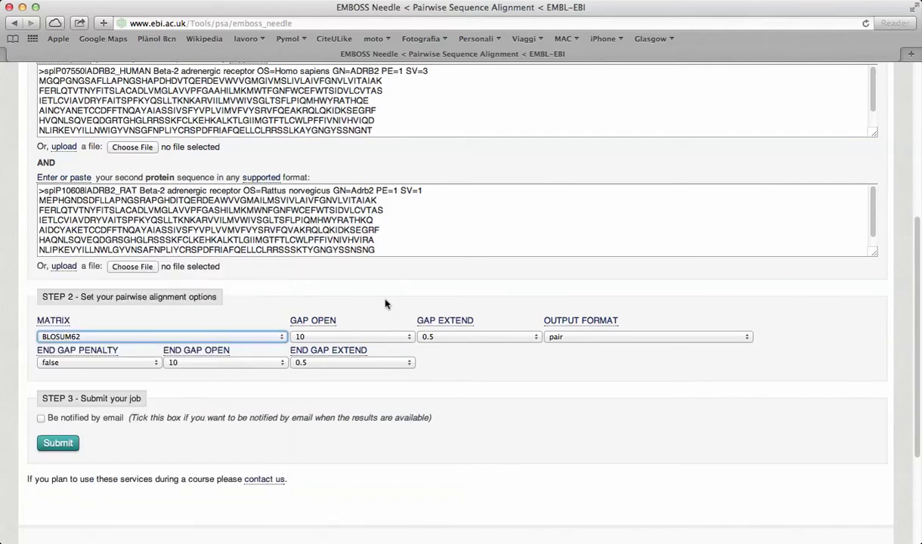
Keep gap open 10, gap extend 0.5 and pair output, then submit the alignment
left_click(401, 338)
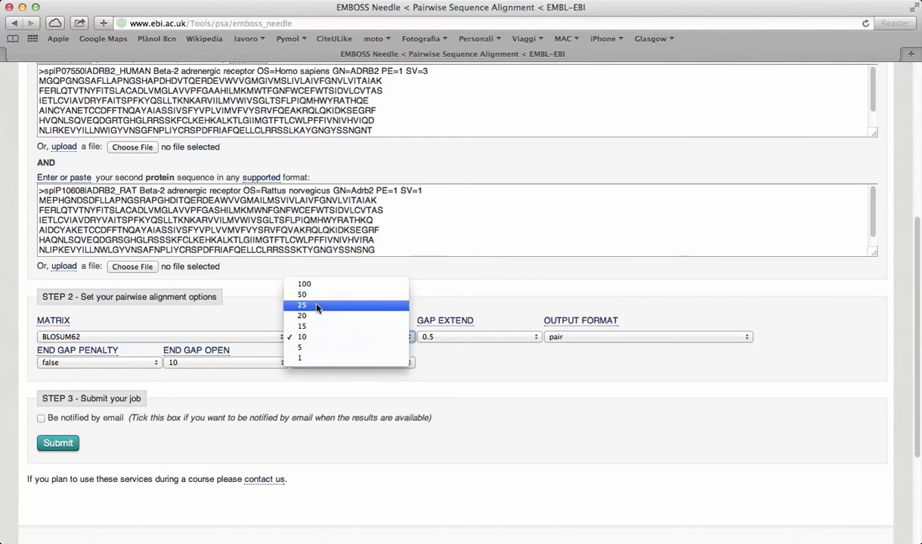
left_click(331, 337)
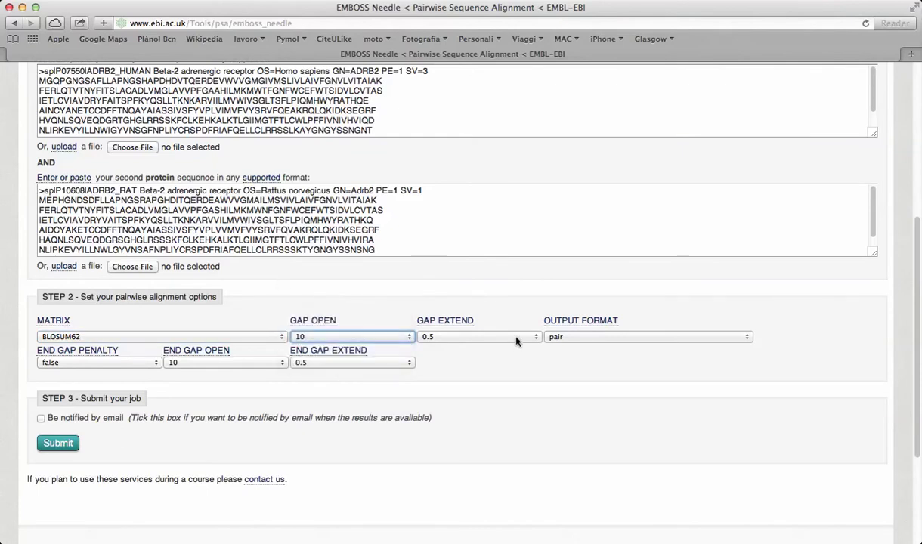
left_click(476, 337)
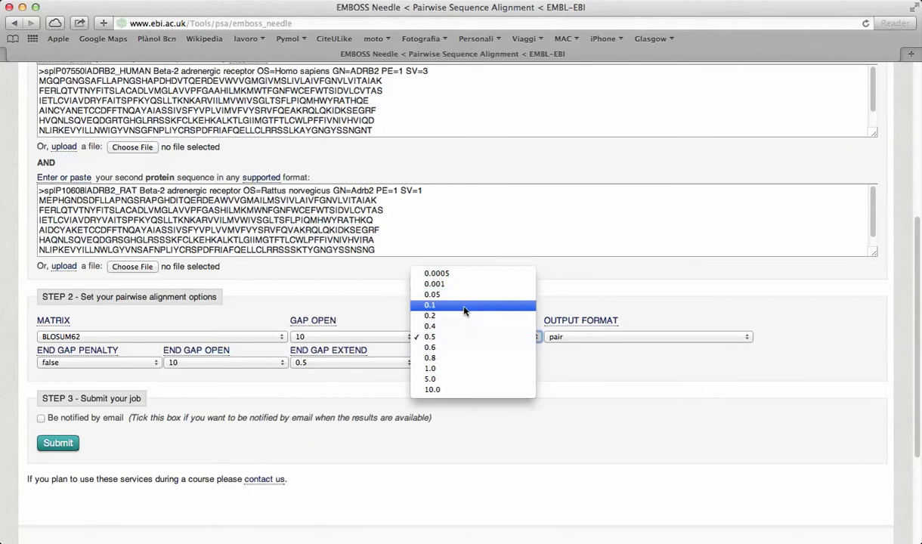
left_click(549, 301)
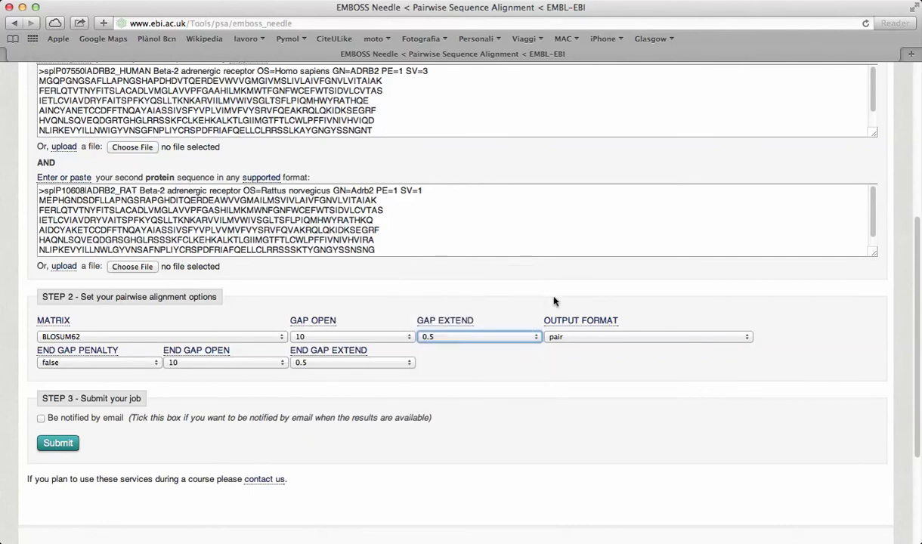
left_click(581, 337)
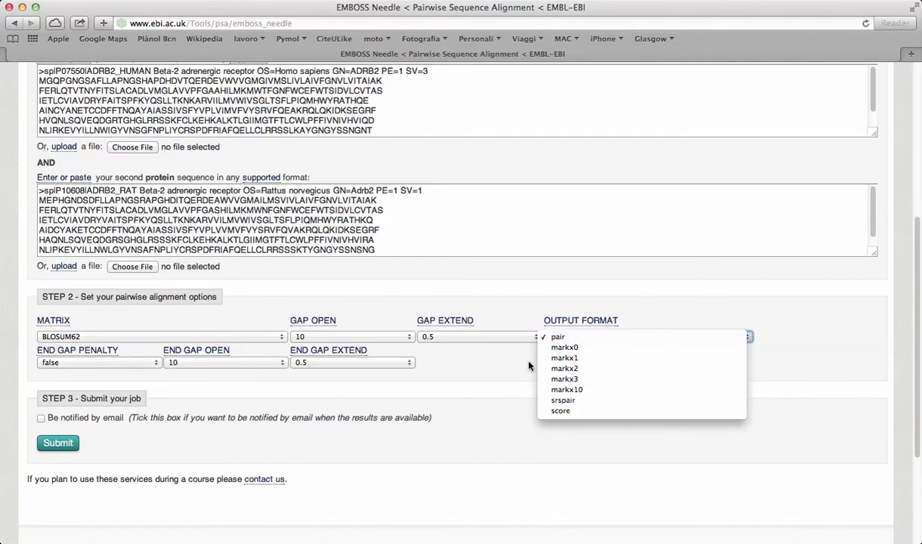
left_click(521, 366)
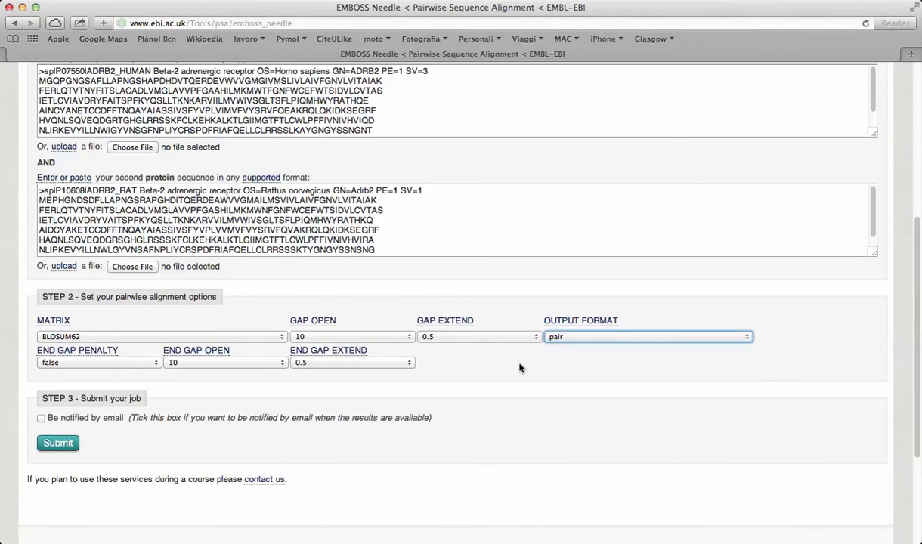
scroll(519, 368, "down", 3)
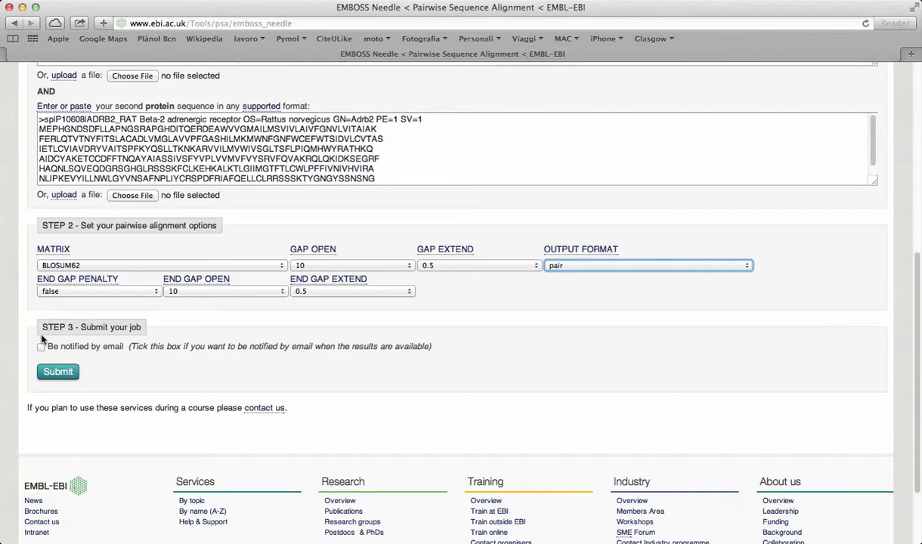
left_click(58, 373)
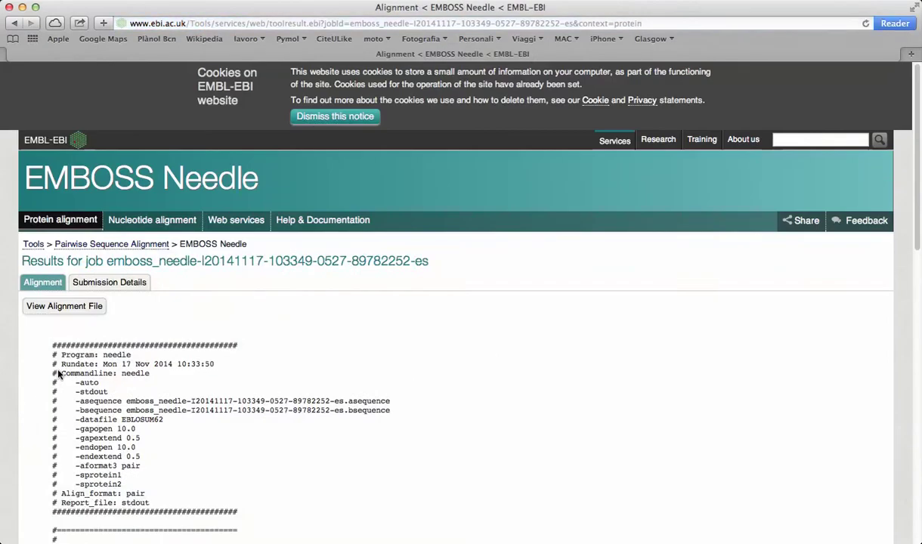
Scroll the results to the ADRB2_HUMAN vs ADRB2_RAT statistics: 87.3% identity, score 1910.0
scroll(135, 318, "down", 3)
scroll(135, 318, "down", 2)
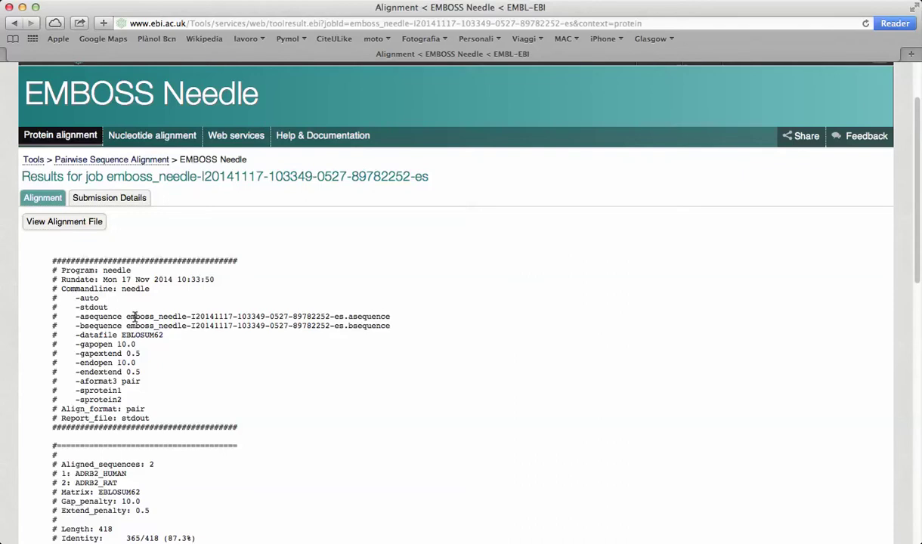
scroll(135, 318, "down", 1)
scroll(134, 318, "down", 2)
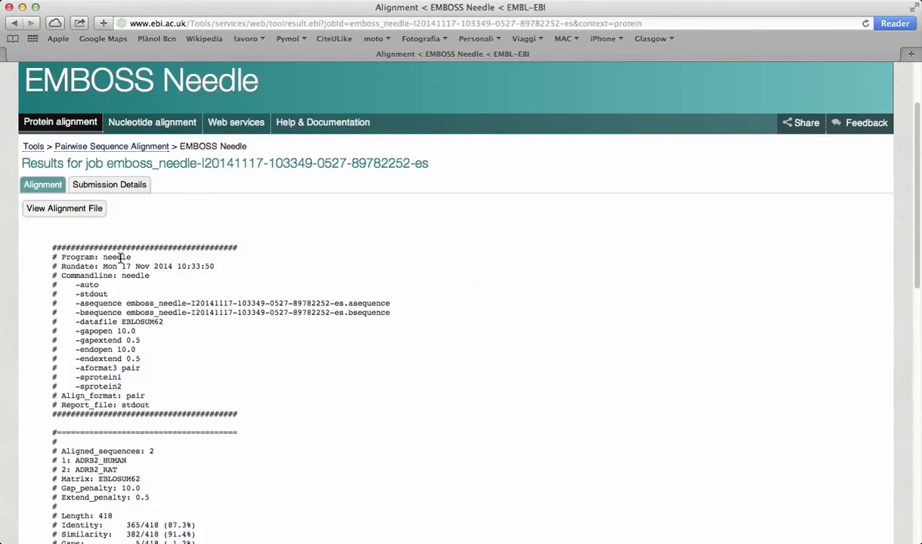
scroll(115, 256, "down", 1)
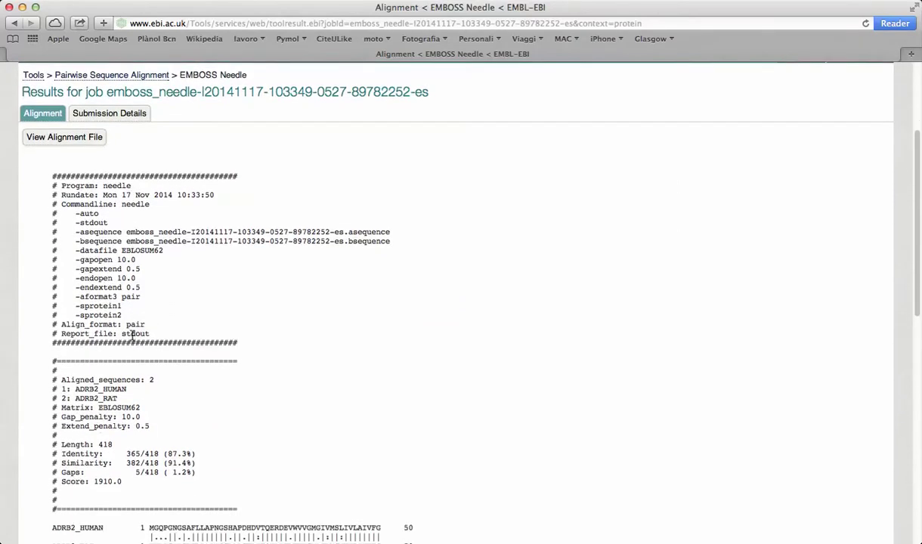
scroll(133, 334, "down", 2)
scroll(130, 334, "down", 1)
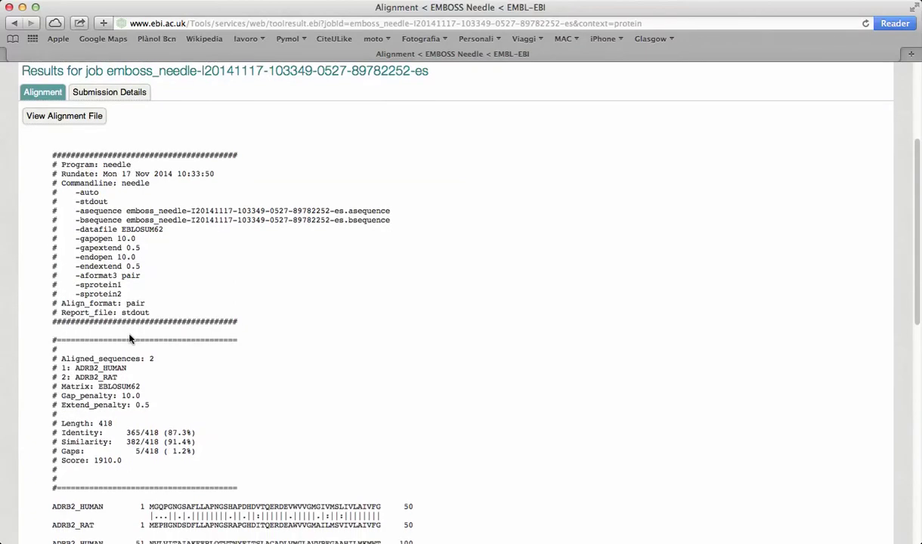
Highlight the scoring matrix, gap penalties, sequence names and statistics block in the result header
scroll(130, 339, "down", 3)
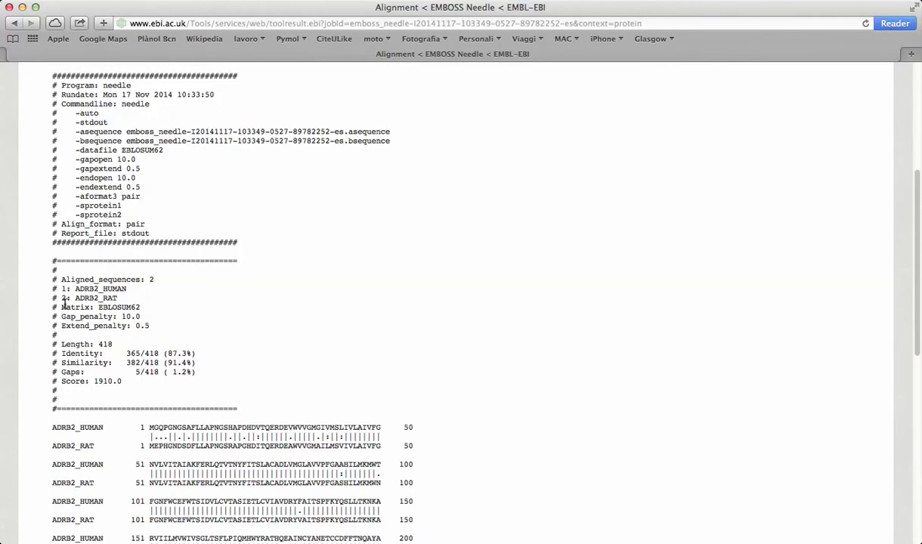
left_click_drag(61, 307, 133, 308)
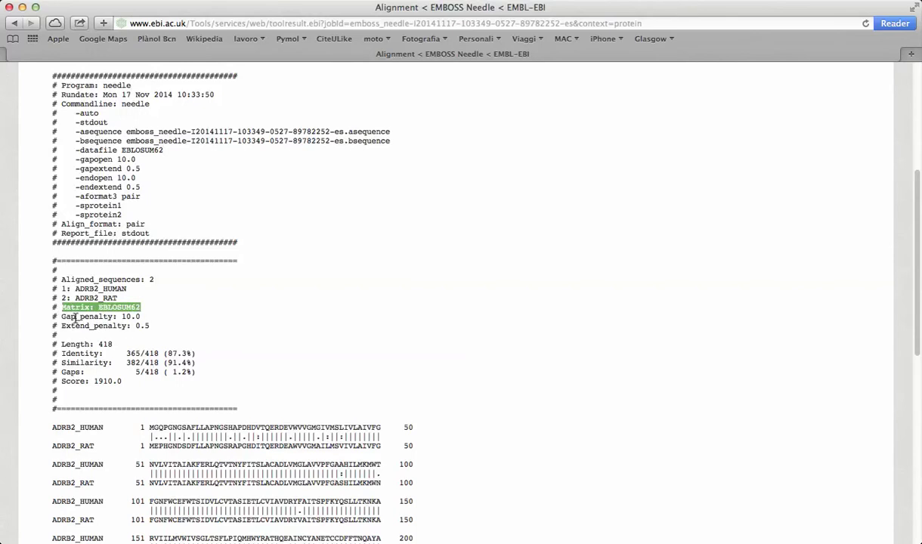
left_click_drag(65, 317, 136, 326)
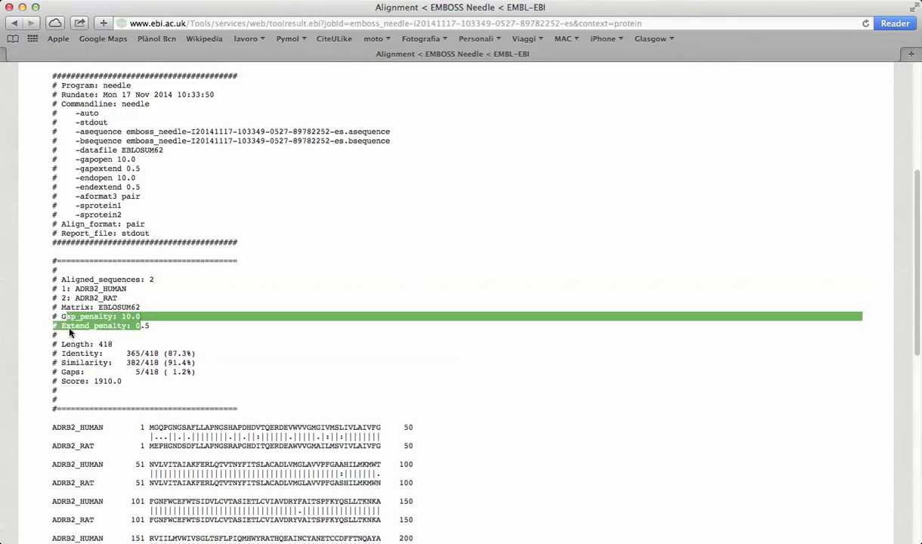
left_click_drag(66, 289, 135, 295)
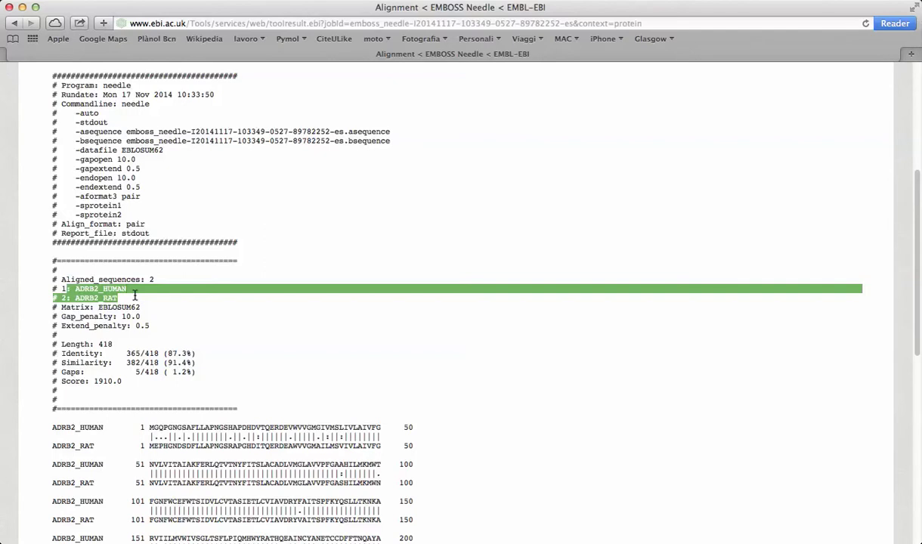
left_click(57, 330)
left_click_drag(60, 340, 180, 382)
left_click(167, 343)
Highlight the alignment length 418 and the identity count 365/418
scroll(94, 336, "down", 1)
scroll(95, 336, "down", 1)
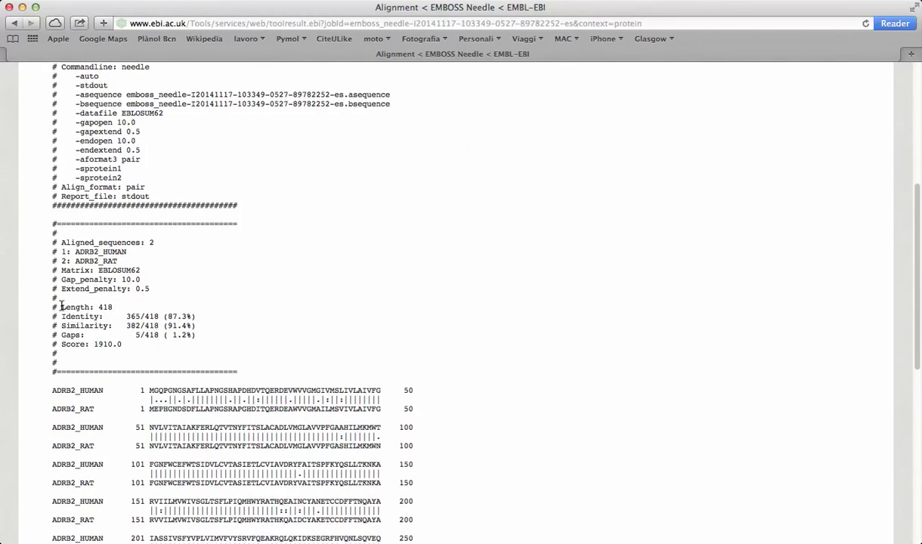
left_click_drag(60, 306, 115, 311)
triple_click(106, 308)
left_click(92, 308)
left_click_drag(126, 316, 195, 320)
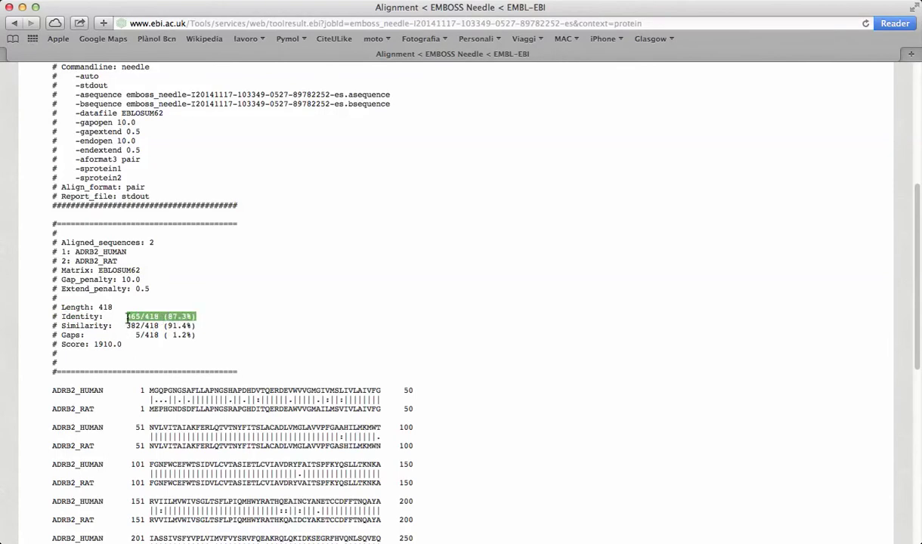
Highlight the gaps count through the 1910.0 score, then scroll to the aligned residue rows
scroll(126, 318, "down", 2)
left_click_drag(131, 294, 190, 297)
scroll(185, 322, "down", 1)
mouse_move(131, 292)
left_mouse_down()
mouse_move(195, 293)
mouse_move(200, 301)
mouse_move(123, 303)
left_mouse_up()
scroll(138, 309, "down", 2)
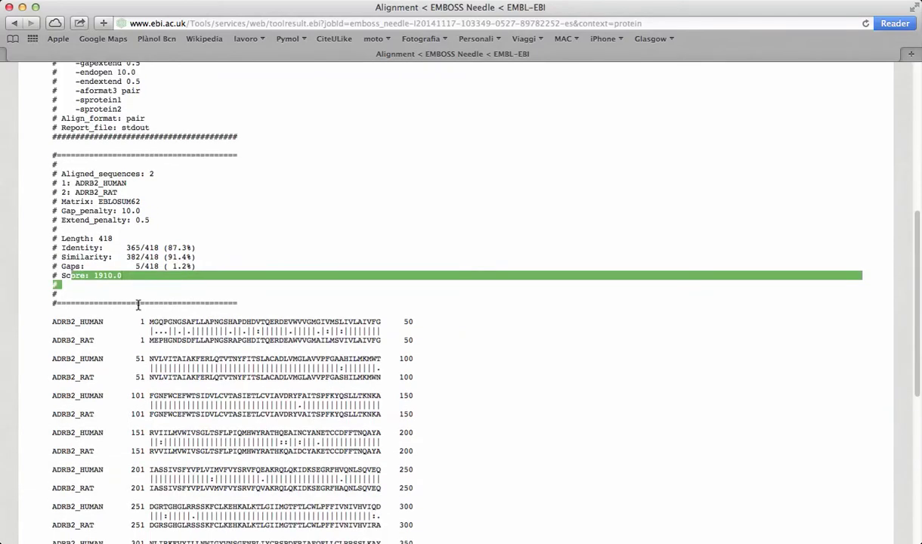
scroll(138, 306, "down", 5)
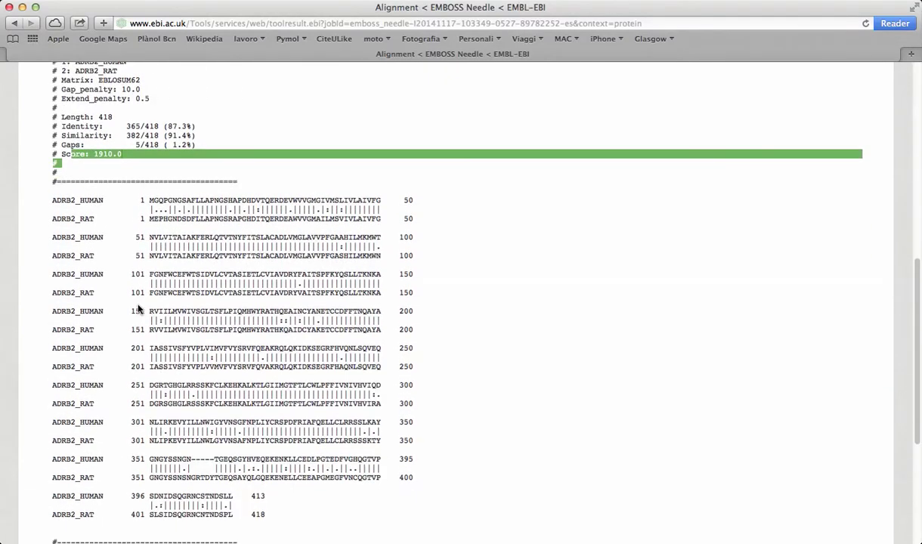
scroll(138, 306, "down", 2)
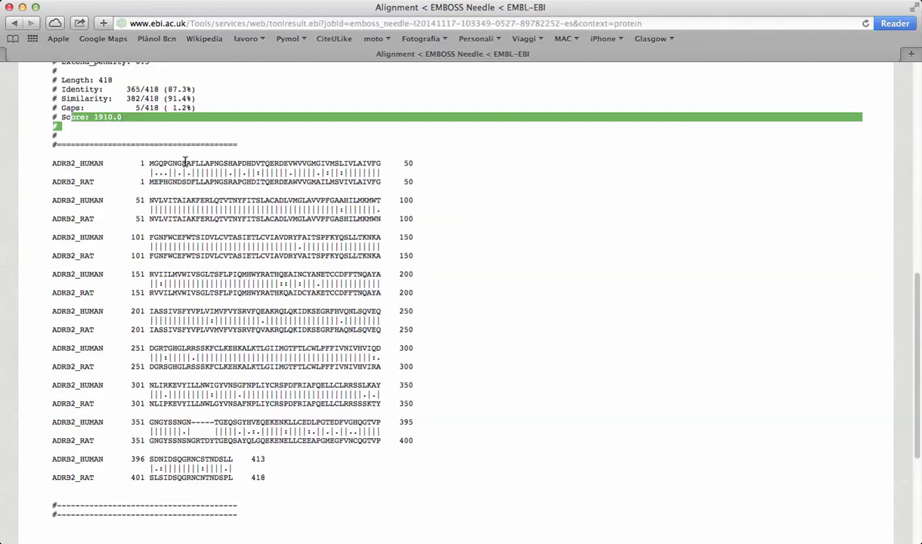
left_click_drag(188, 163, 266, 173)
left_click_drag(192, 162, 243, 183)
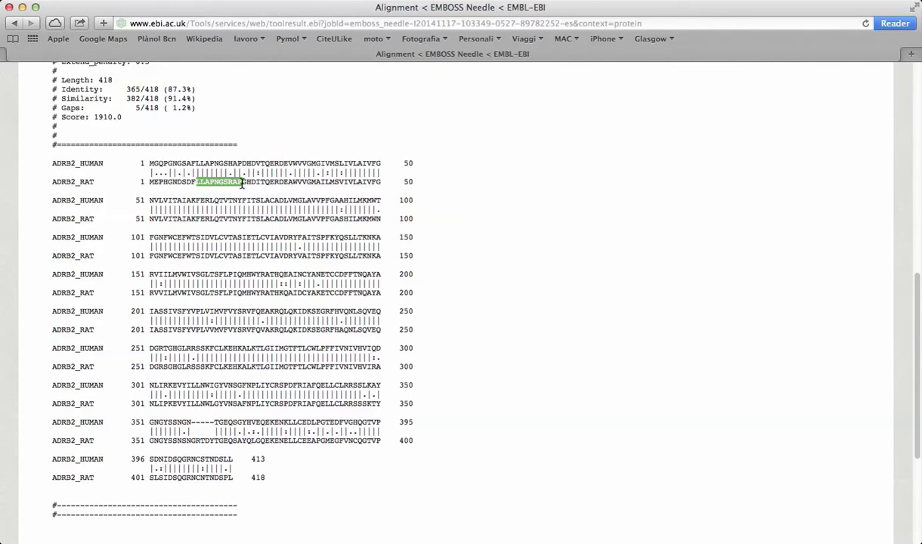
left_click(195, 163)
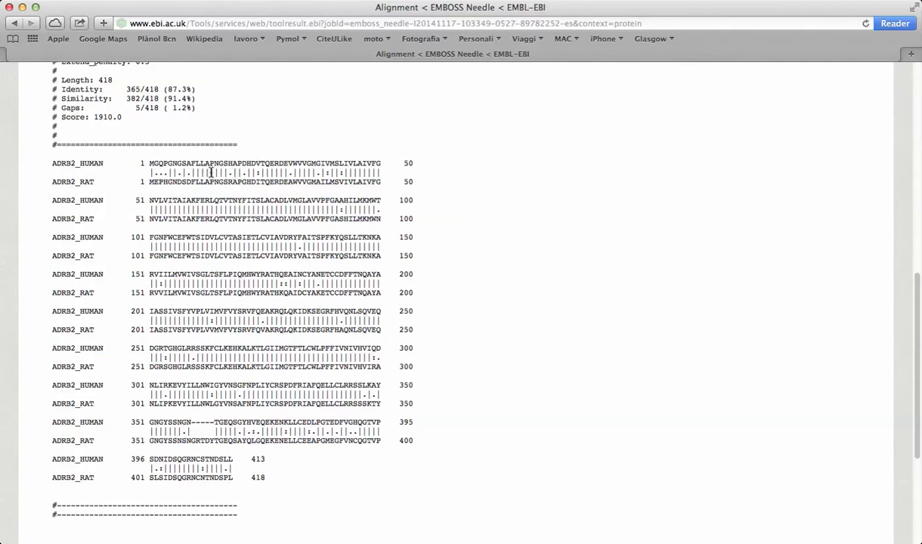
left_click_drag(212, 172, 315, 181)
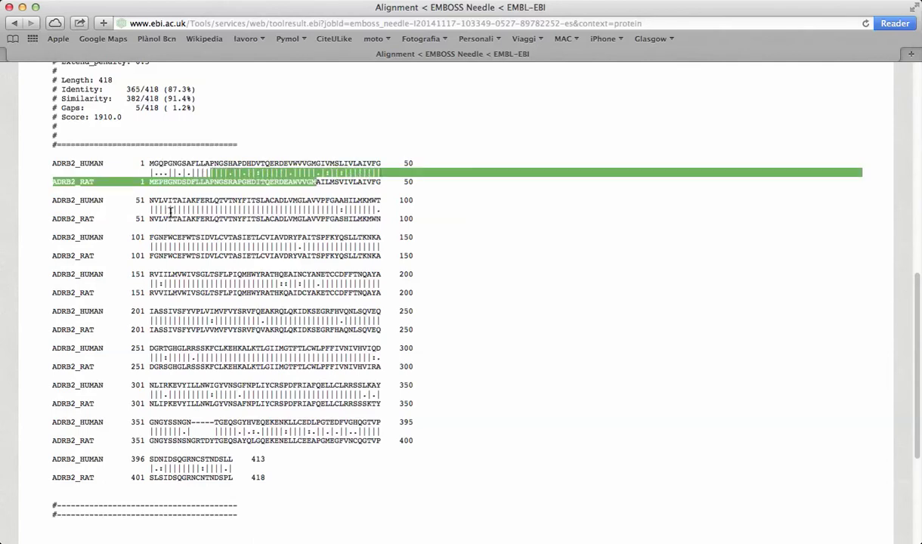
left_click_drag(173, 211, 253, 210)
scroll(212, 242, "up", 2)
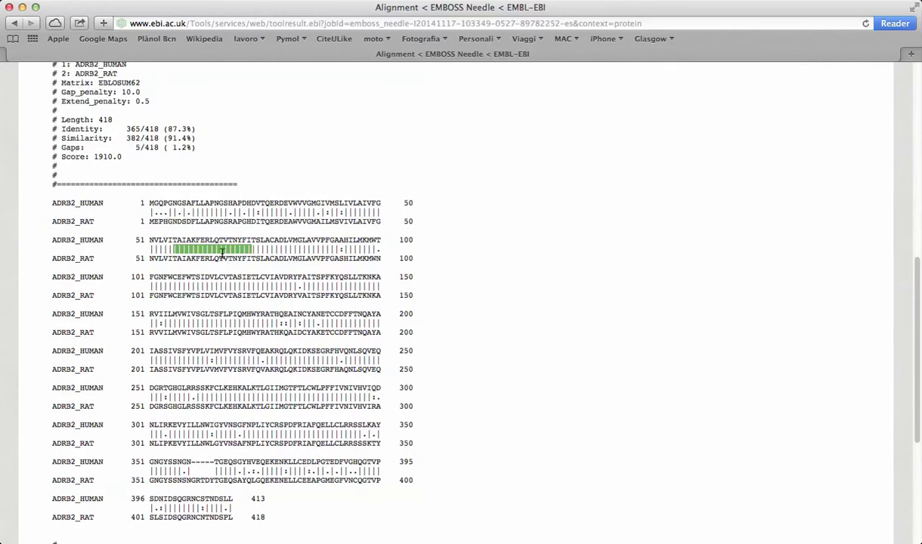
left_click(274, 159)
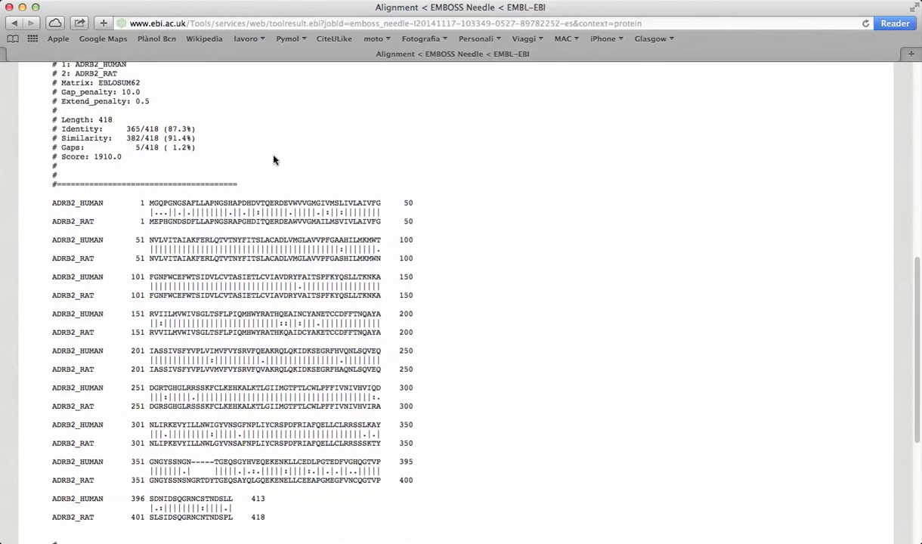
scroll(274, 160, "up", 1)
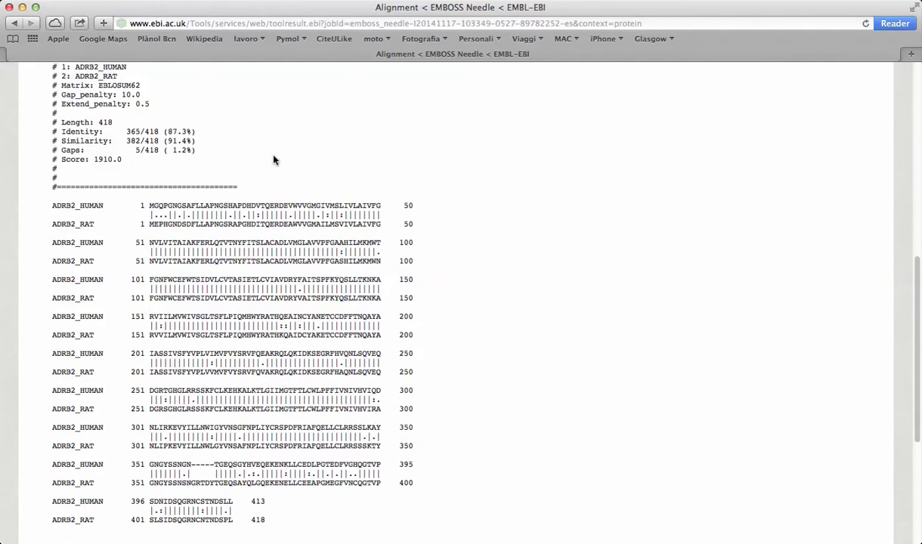
scroll(274, 160, "up", 1)
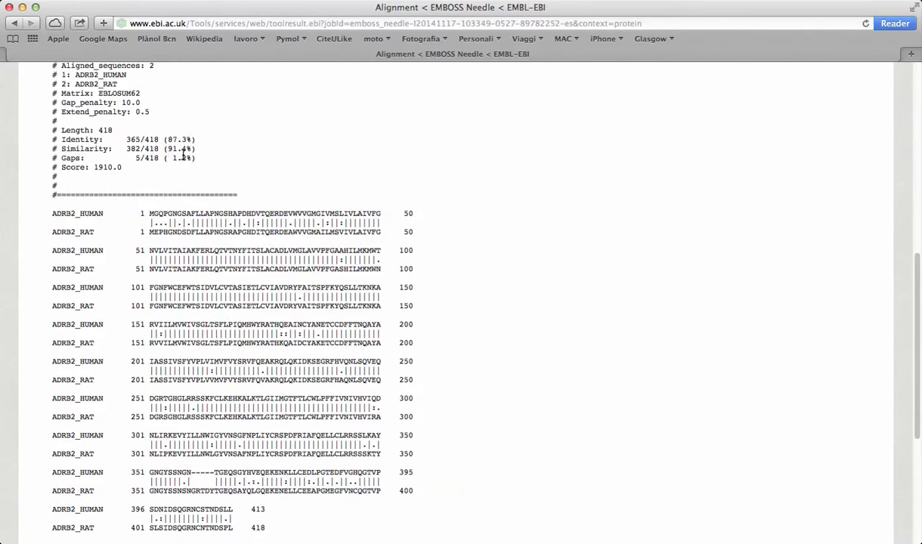
scroll(186, 139, "down", 3)
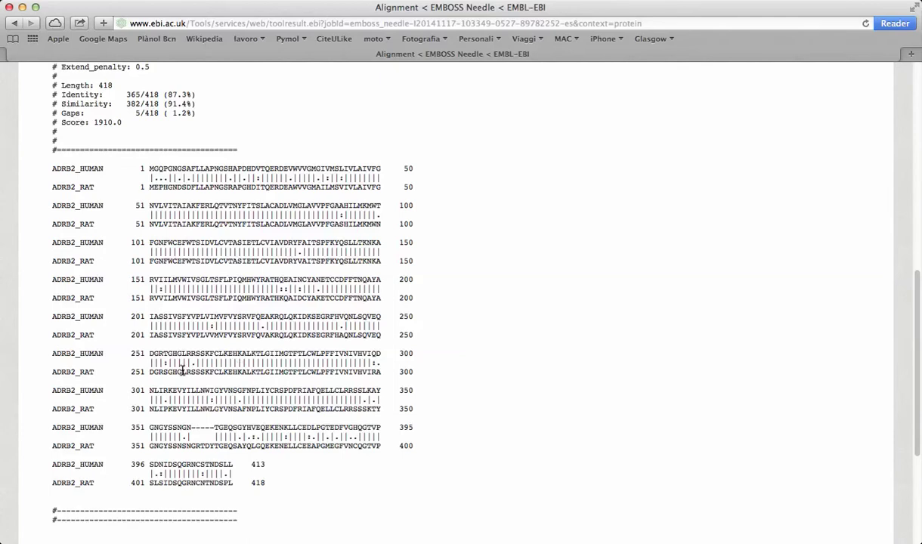
scroll(182, 370, "up", 3)
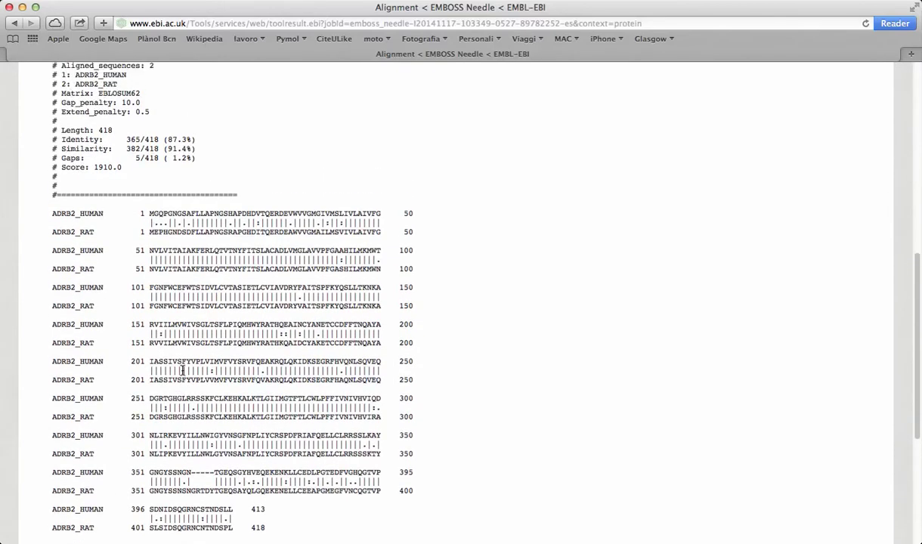
scroll(182, 370, "up", 10)
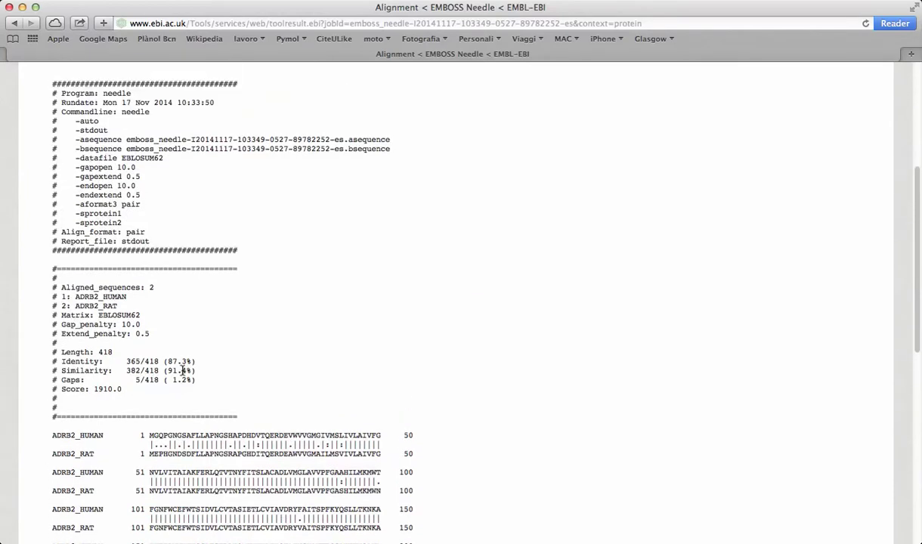
scroll(165, 228, "up", 3)
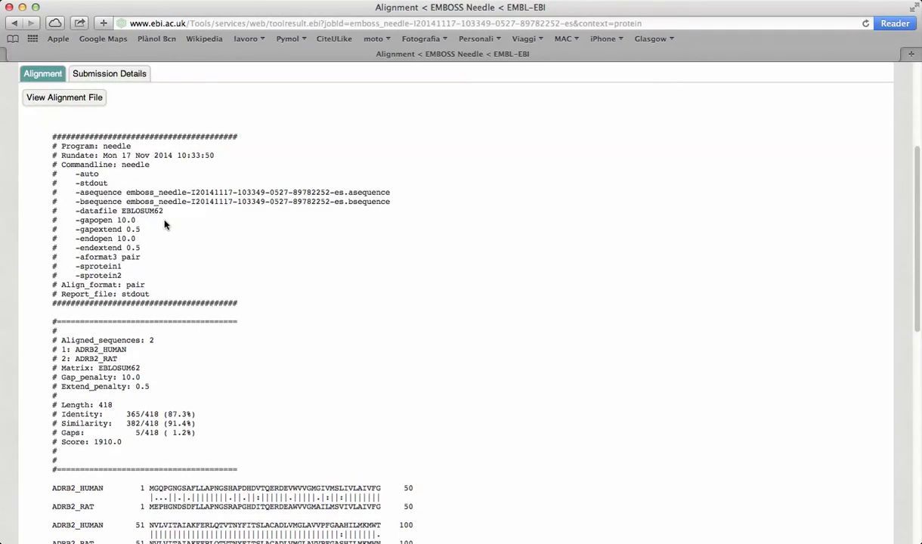
Return to the Needle form and highlight the ADRB2_HUMAN and ADRB2_RAT headers
left_click(15, 25)
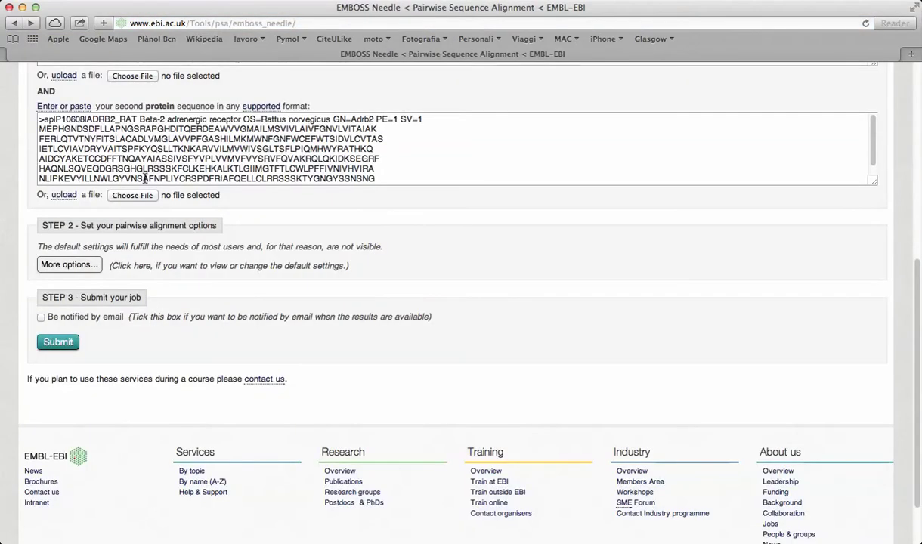
scroll(144, 178, "up", 5)
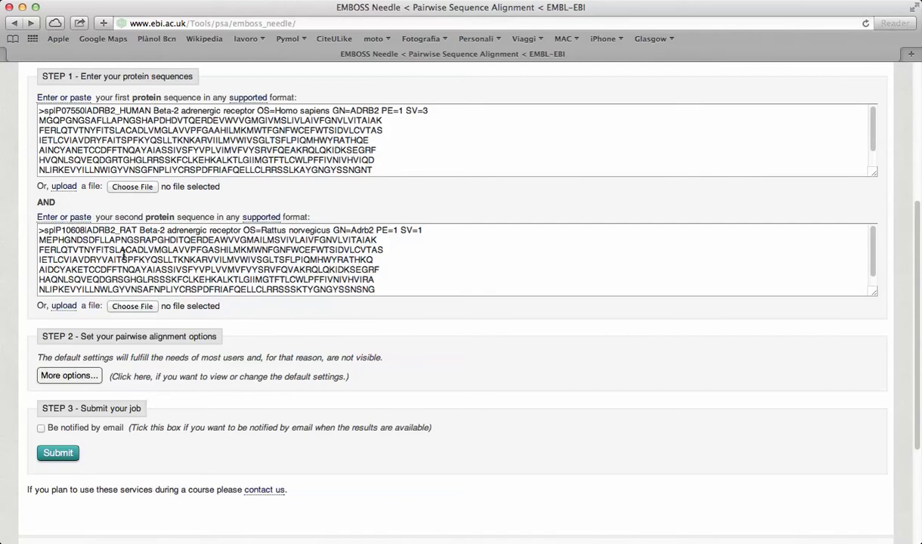
left_click(130, 111)
double_click(130, 110)
double_click(123, 230)
left_click_drag(139, 230, 220, 230)
left_click_drag(153, 110, 253, 111)
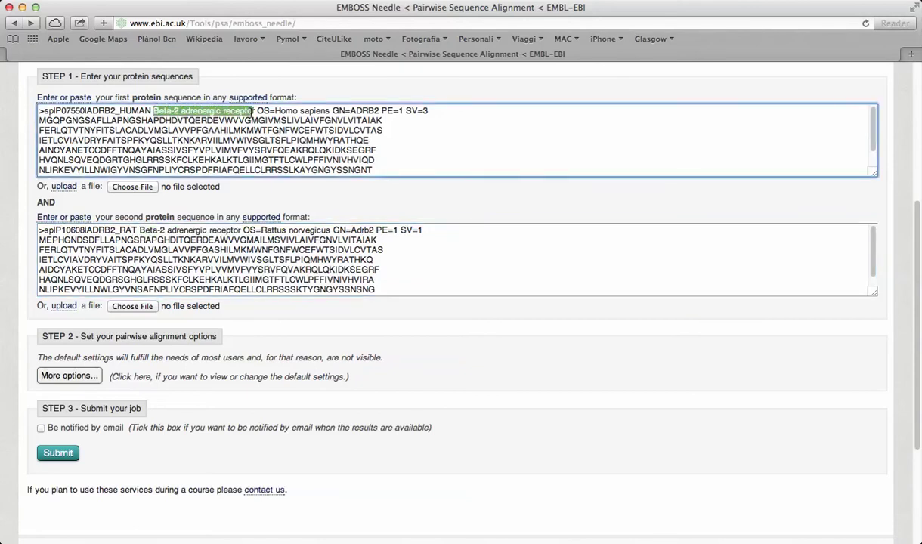
Select and delete the ADRB2_RAT sequence from the second sequence box
left_click(283, 251)
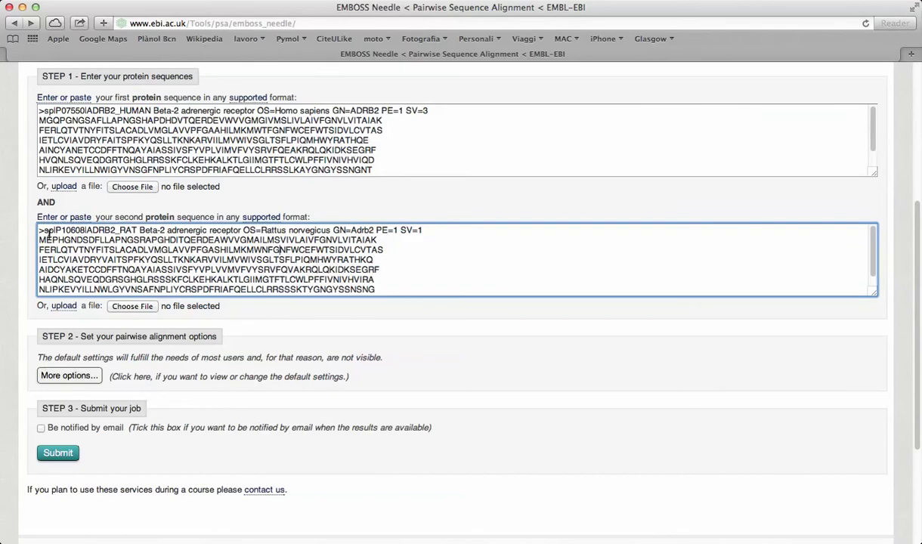
left_click_drag(39, 229, 397, 289)
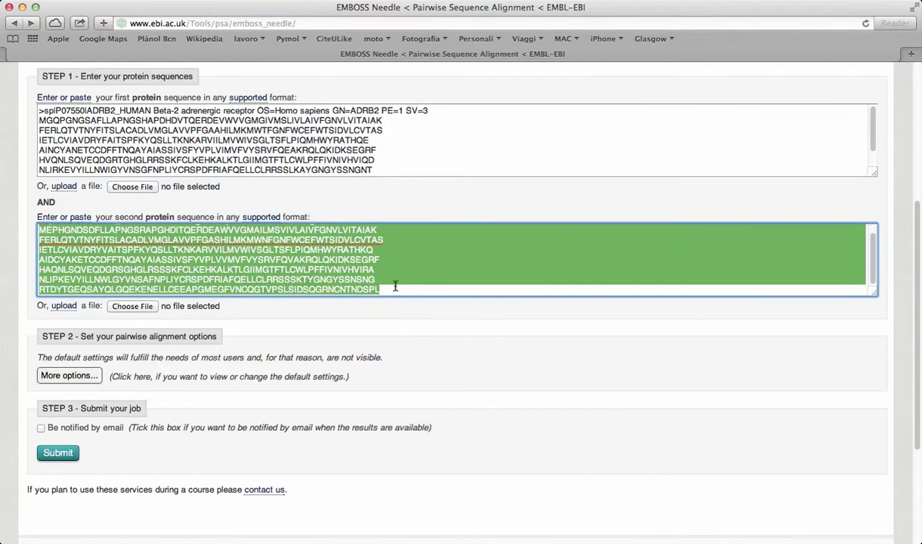
key("BackSpace")
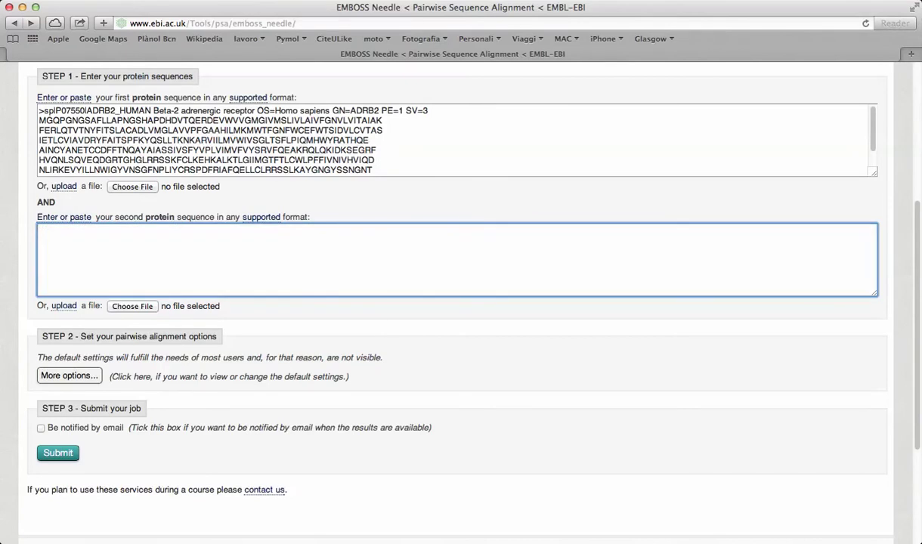
left_click(709, 505)
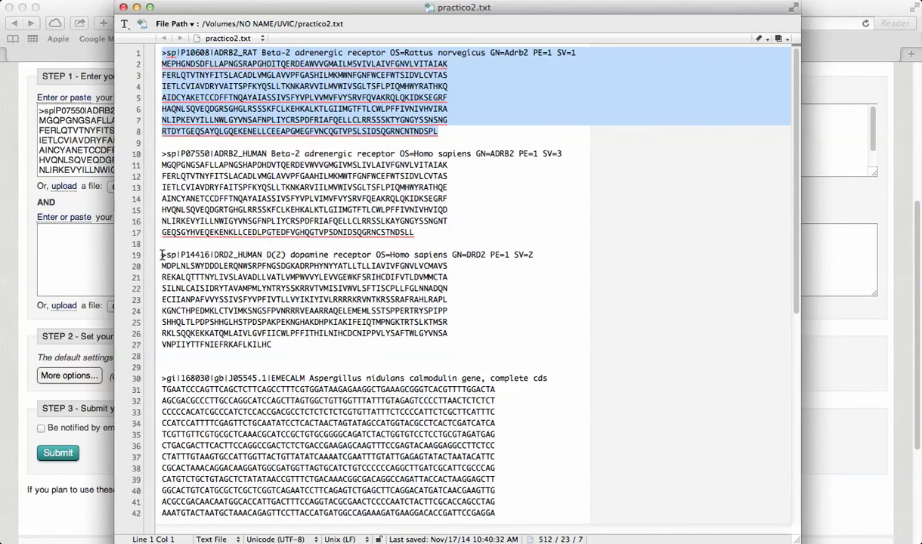
Copy the DRD2_HUMAN entry (lines 19–27) from practico2.txt into Needle's second sequence box
left_click_drag(160, 254, 309, 342)
key("super+c")
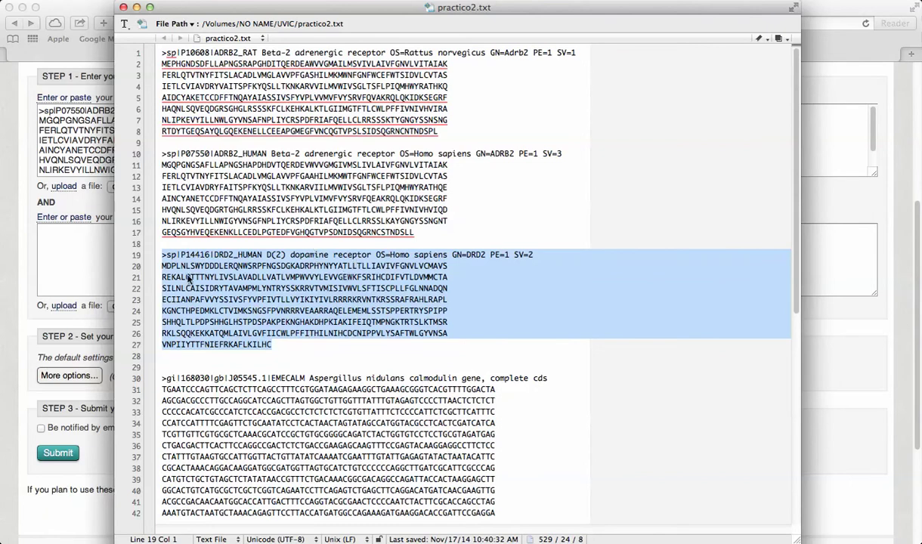
left_click(63, 266)
key("super+v")
scroll(69, 249, "up", 5)
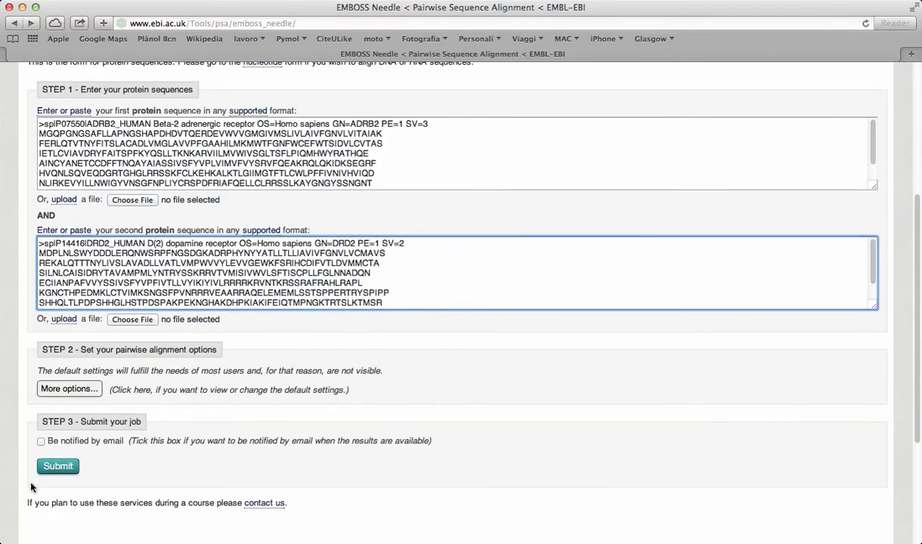
Submit the ADRB2_HUMAN versus DRD2_HUMAN alignment and scroll through the aligned rows
left_click(58, 467)
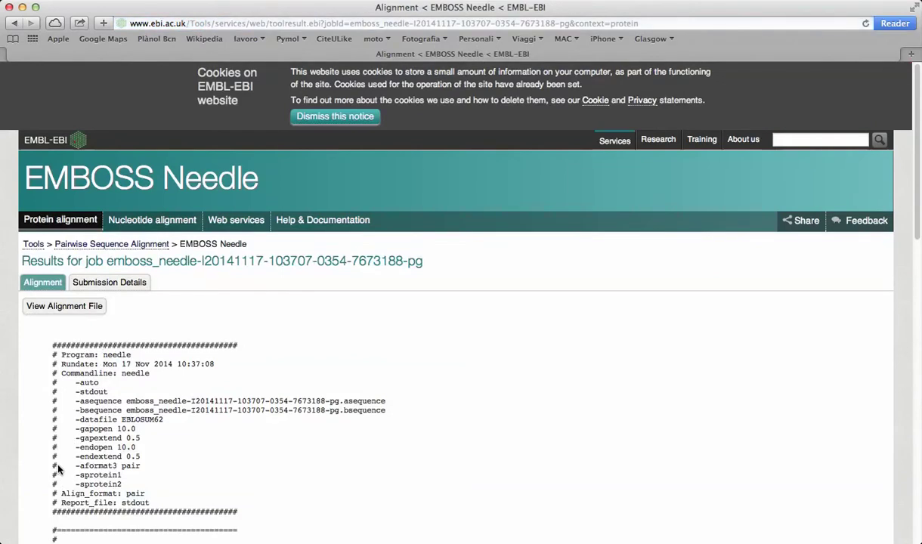
scroll(112, 420, "down", 3)
scroll(112, 420, "down", 6)
scroll(111, 421, "down", 6)
scroll(112, 426, "down", 2)
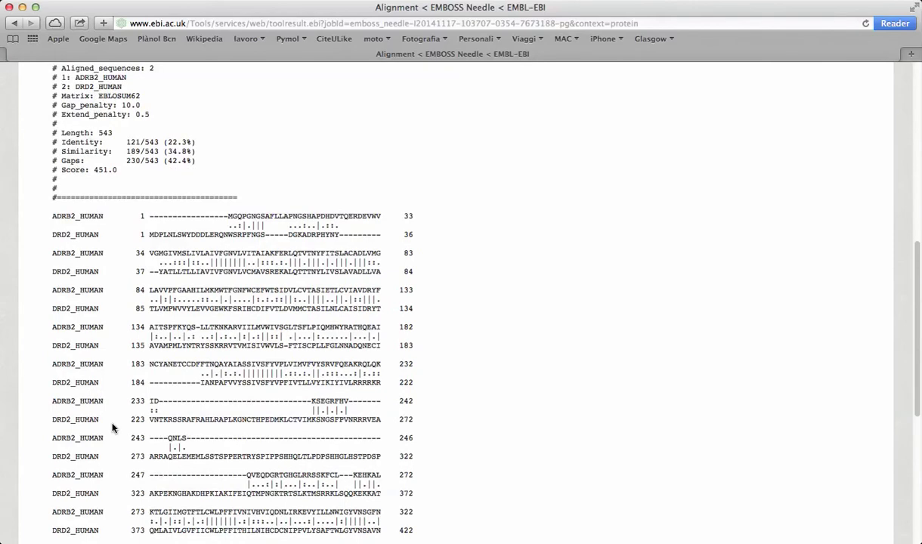
scroll(112, 428, "down", 2)
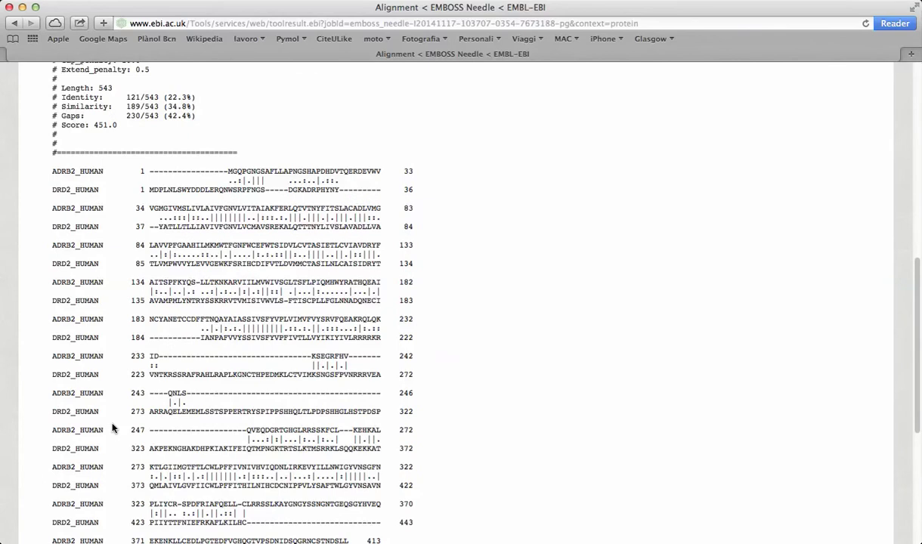
scroll(111, 427, "up", 1)
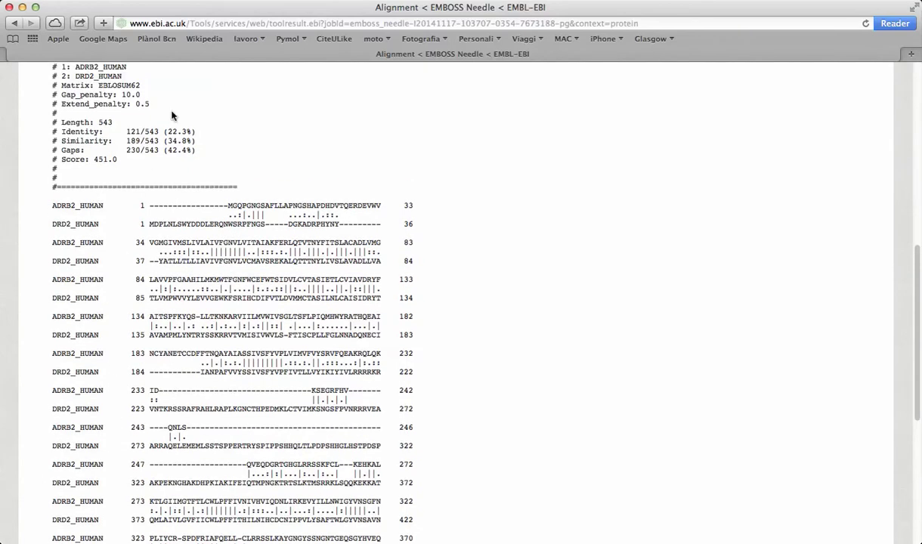
Highlight the 22.3% identity, 34.8% similarity and 451.0 score in the results header
left_click_drag(171, 132, 181, 139)
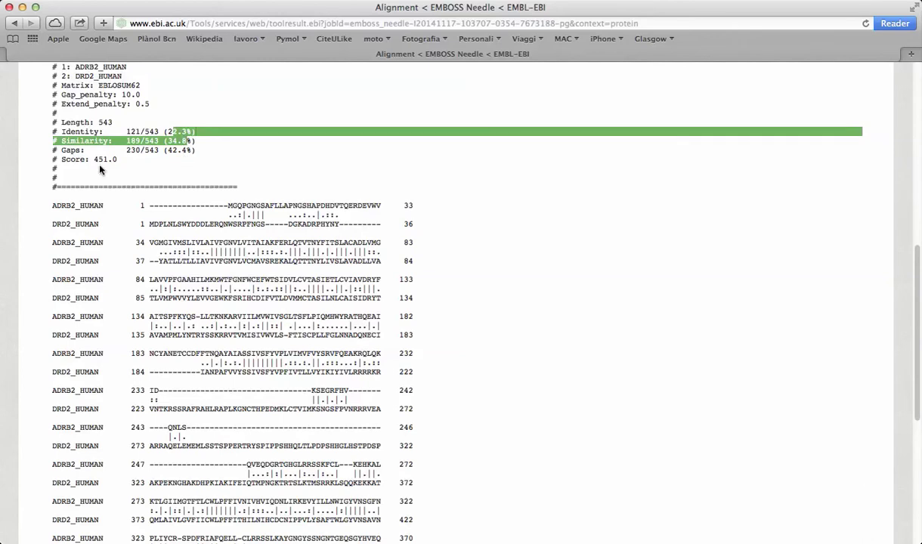
left_click_drag(91, 158, 130, 164)
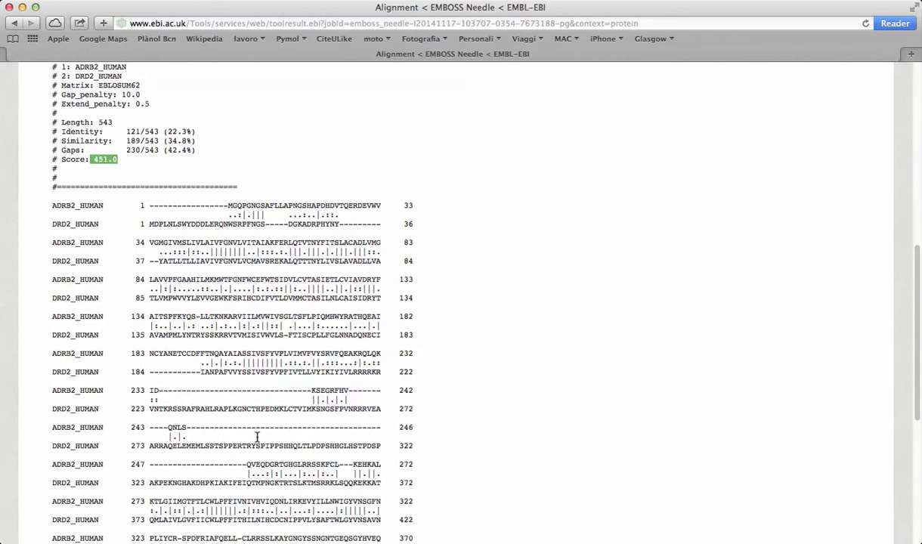
scroll(192, 386, "down", 1)
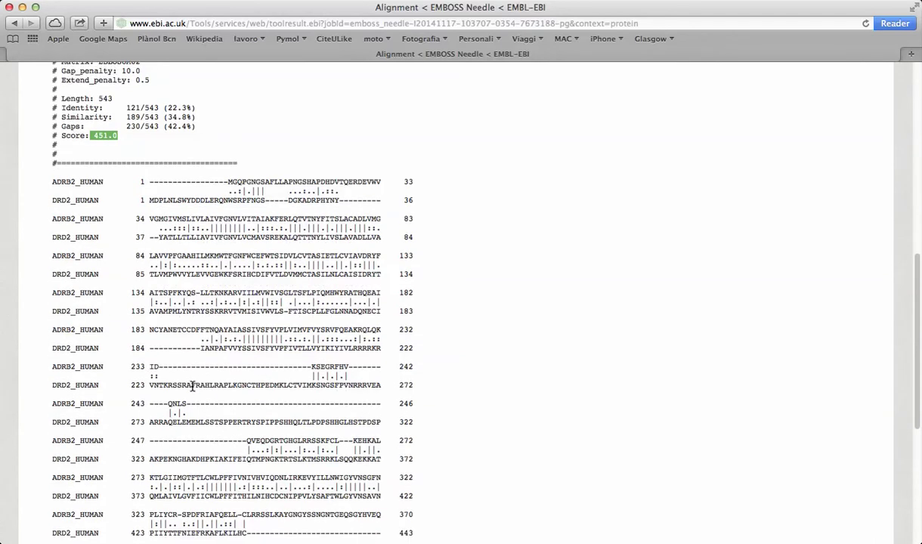
scroll(193, 385, "down", 3)
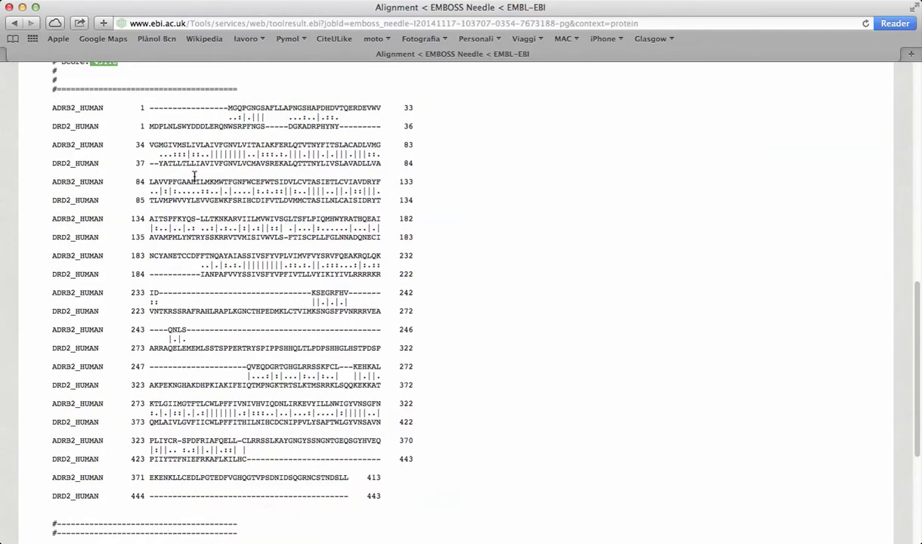
scroll(318, 266, "up", 2)
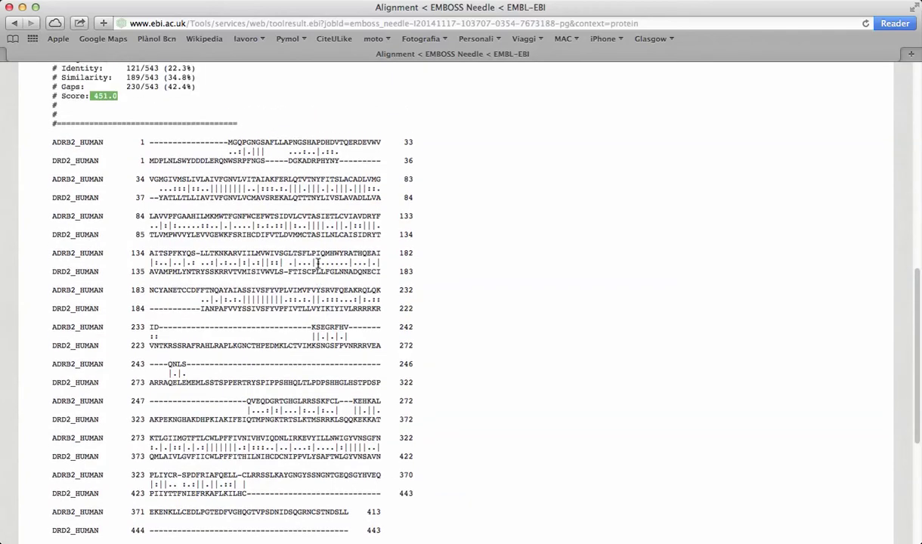
scroll(318, 264, "up", 4)
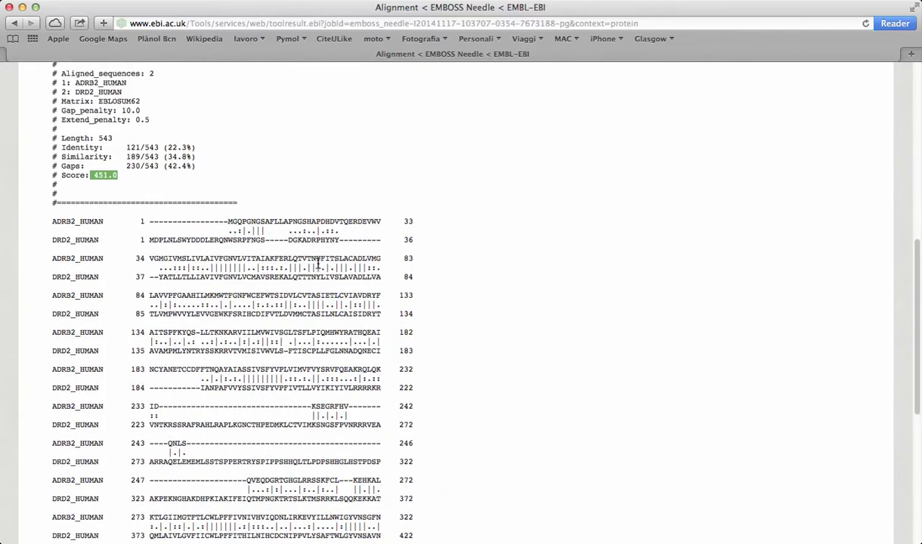
scroll(318, 266, "up", 4)
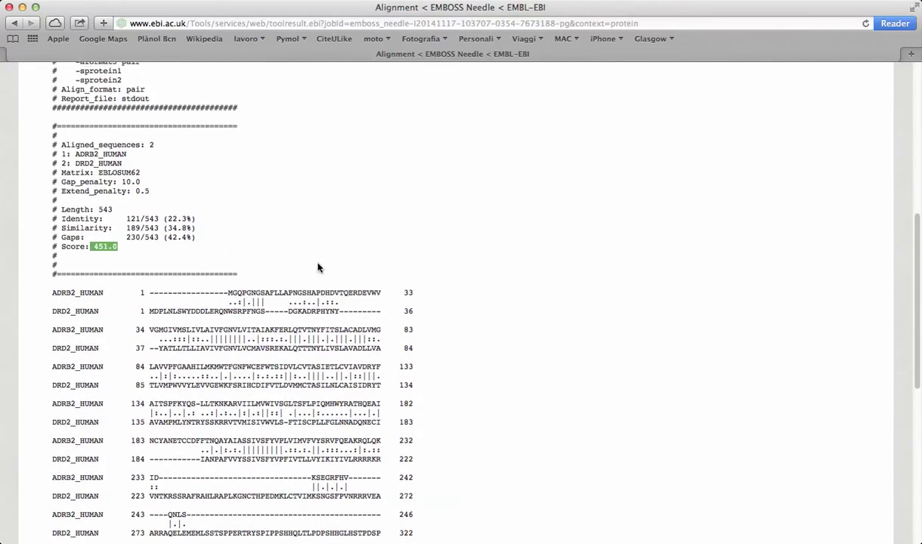
scroll(318, 266, "up", 6)
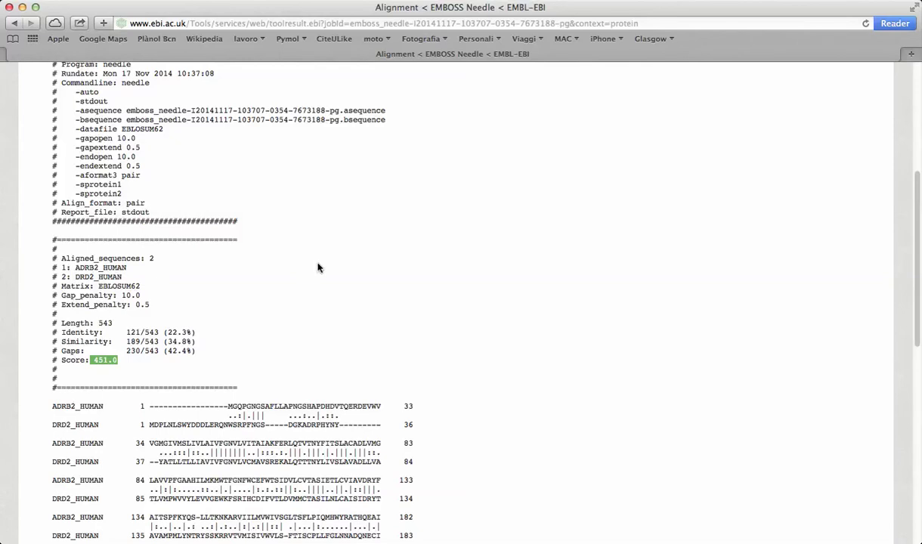
Leave the ADRB2 protein results and step back through the Needle form to the EMBOSS Programs listing
scroll(318, 267, "up", 5)
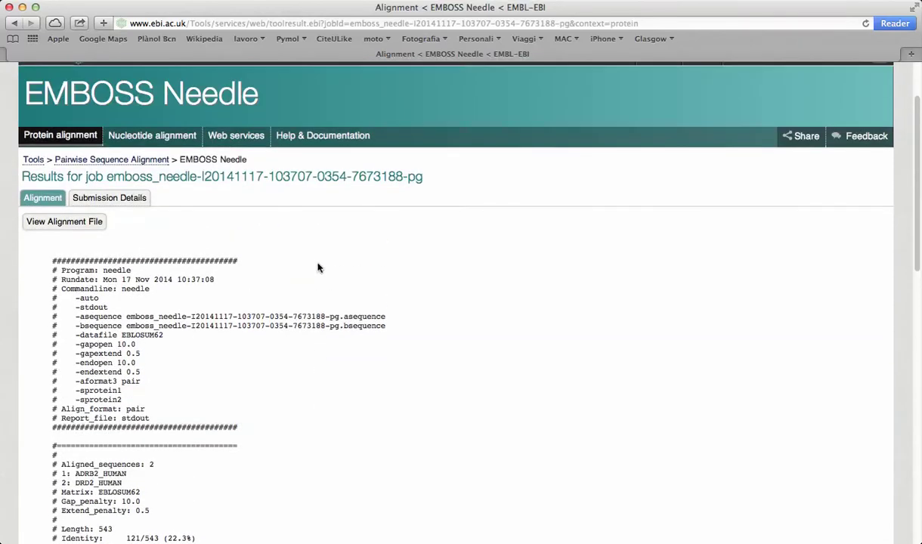
scroll(317, 266, "down", 3)
scroll(318, 267, "down", 6)
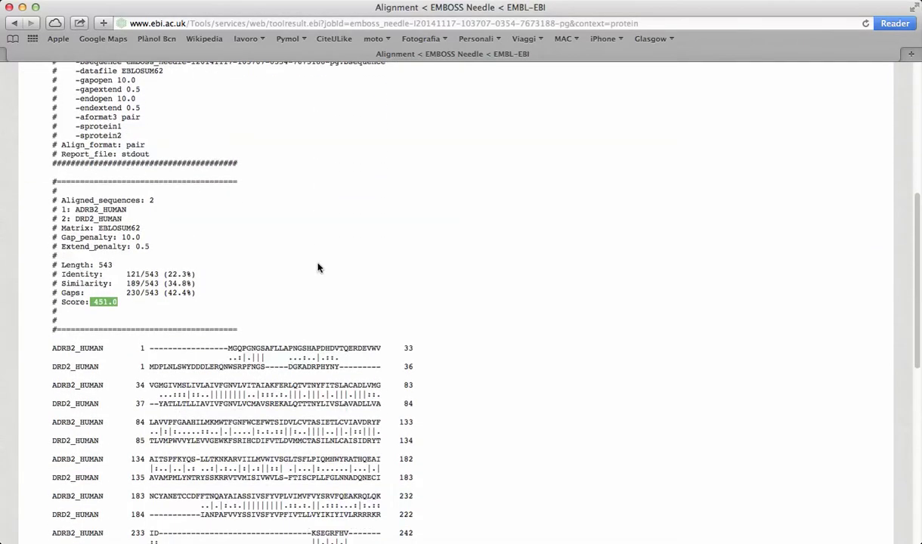
scroll(318, 267, "down", 1)
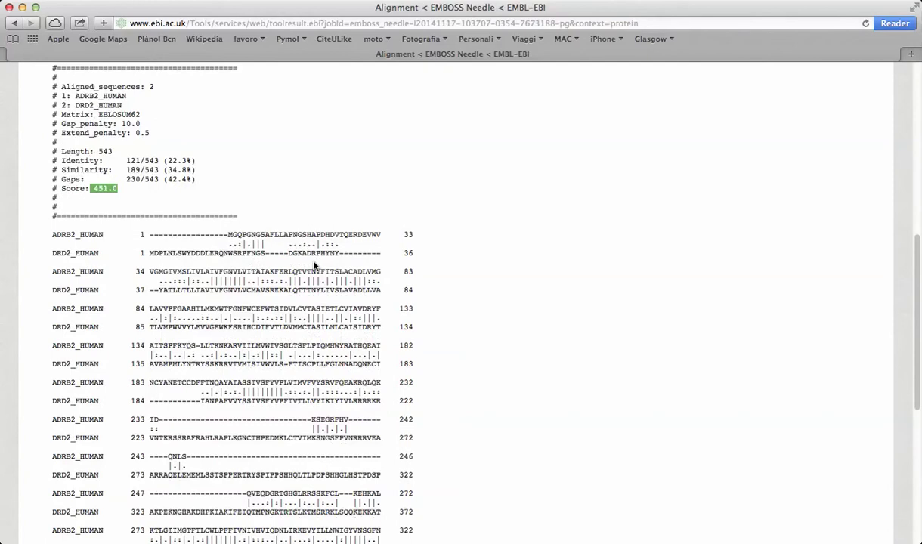
left_click(14, 23)
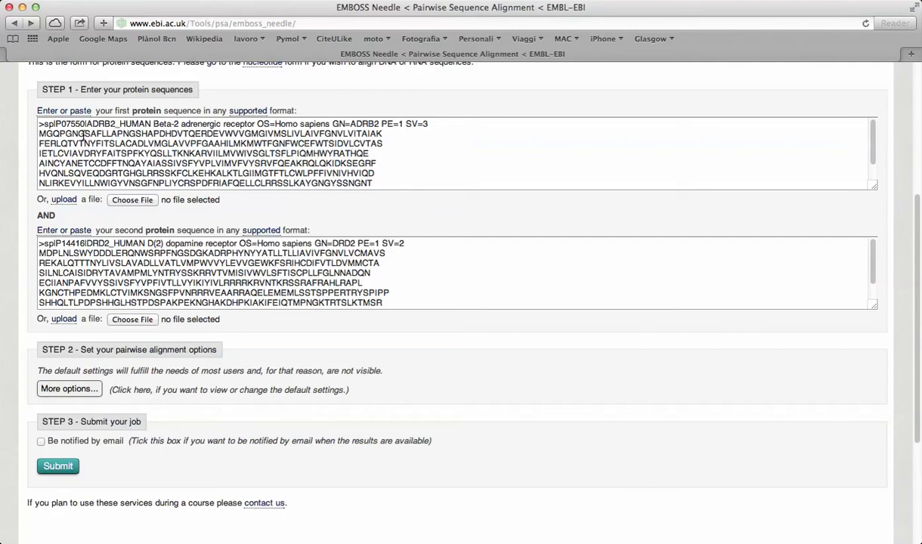
scroll(75, 127, "up", 3)
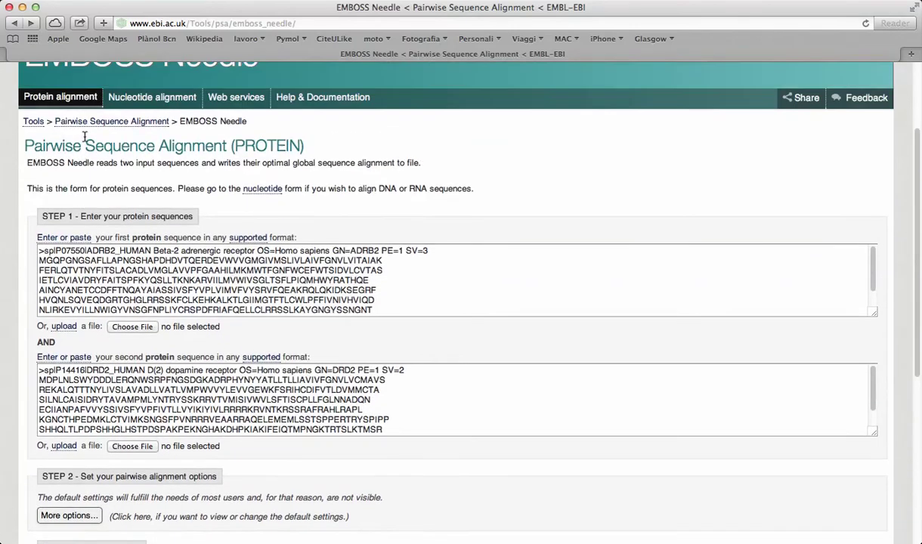
left_click(15, 24)
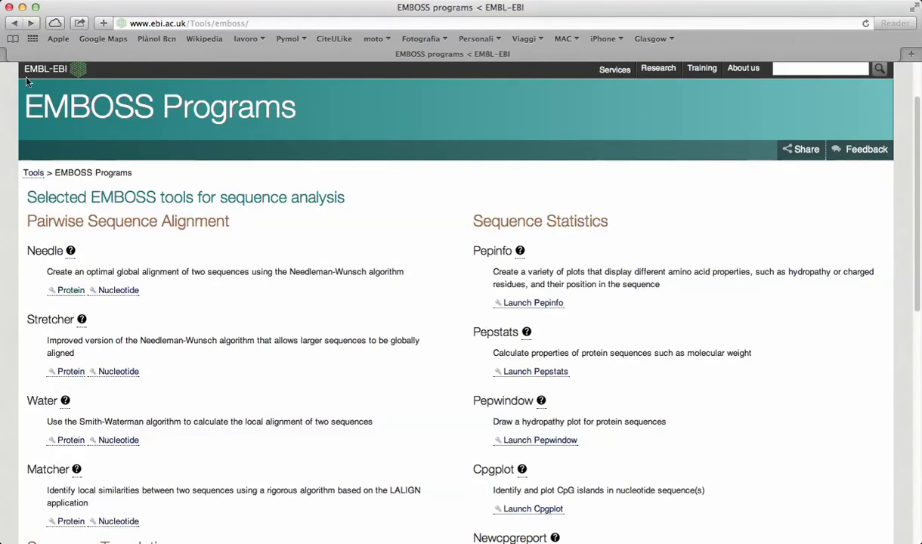
Open Needle Nucleotide and paste the Aspergillus calmodulin gene as the first sequence
left_click(117, 290)
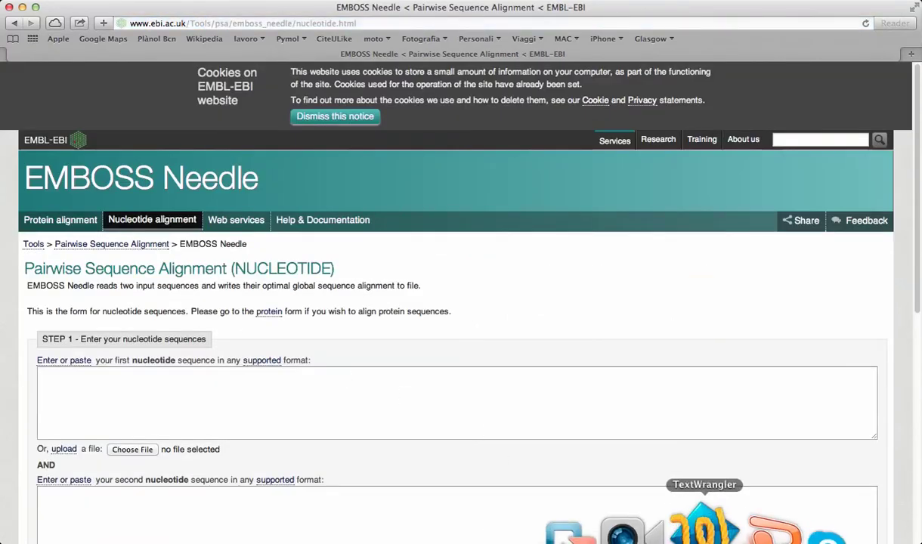
left_click(664, 531)
scroll(289, 322, "down", 7)
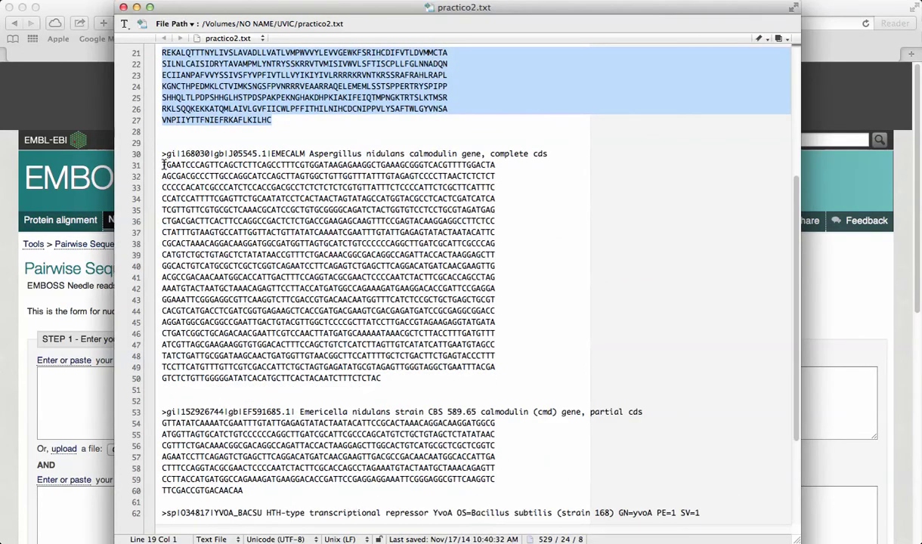
left_click_drag(161, 165, 402, 377)
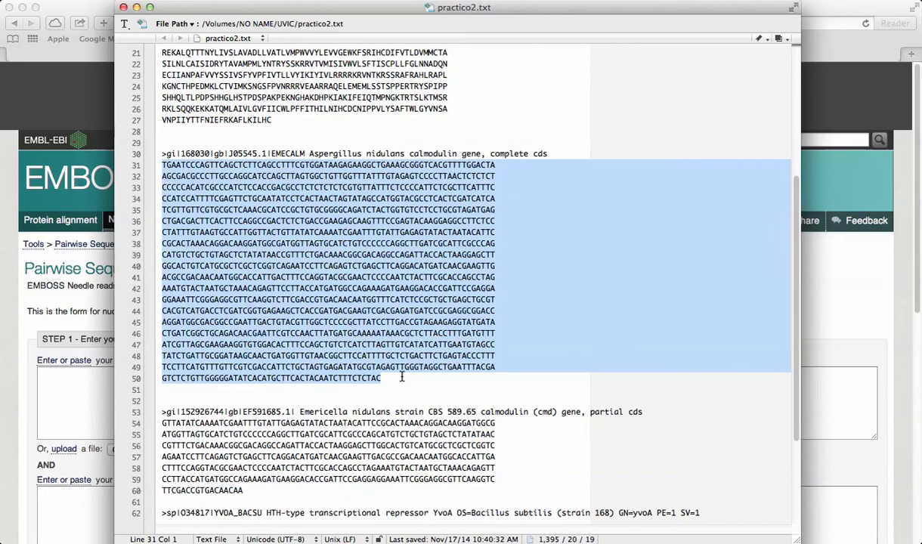
left_click(61, 376)
key("super+v")
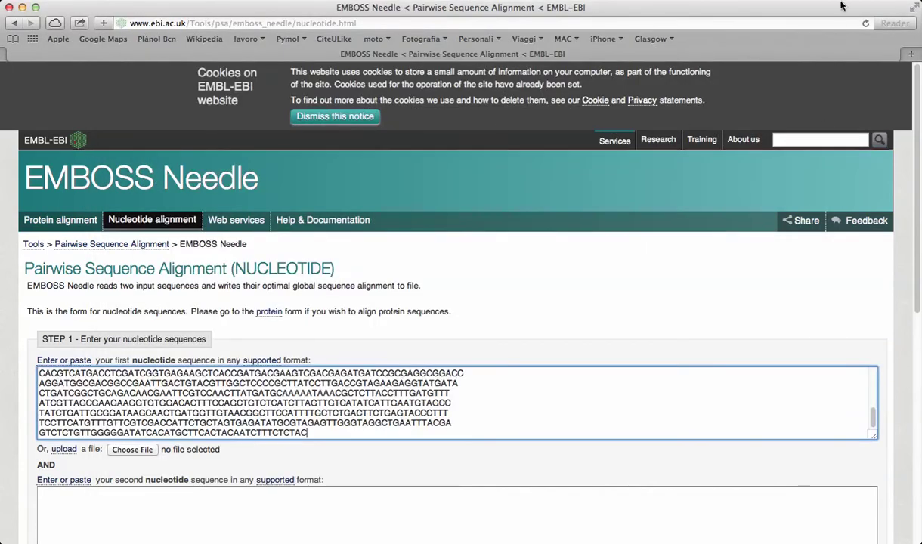
Copy the Emericella nidulans calmodulin partial cds from TextWrangler into the second sequence box
left_click_drag(831, 9, 841, 118)
left_click(628, 46)
scroll(257, 272, "down", 3)
left_click_drag(160, 343, 256, 411)
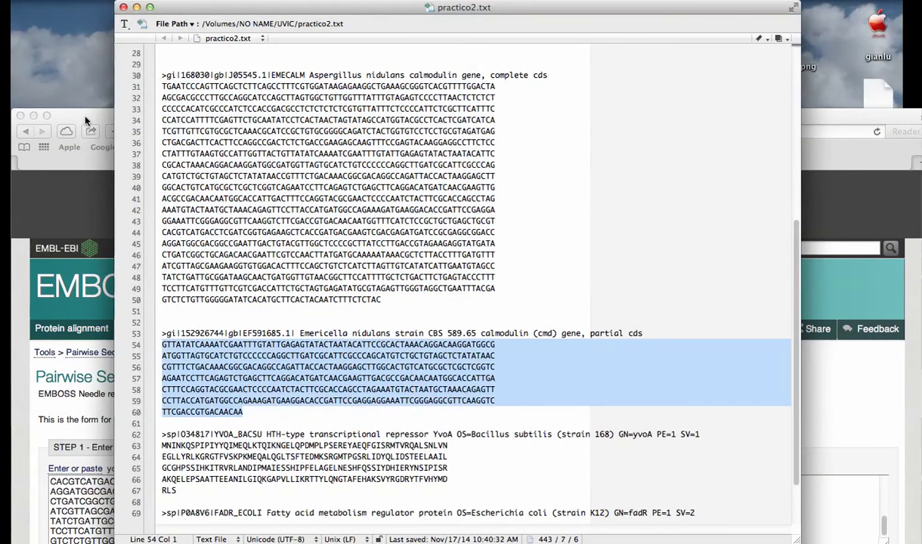
left_click_drag(80, 112, 65, 8)
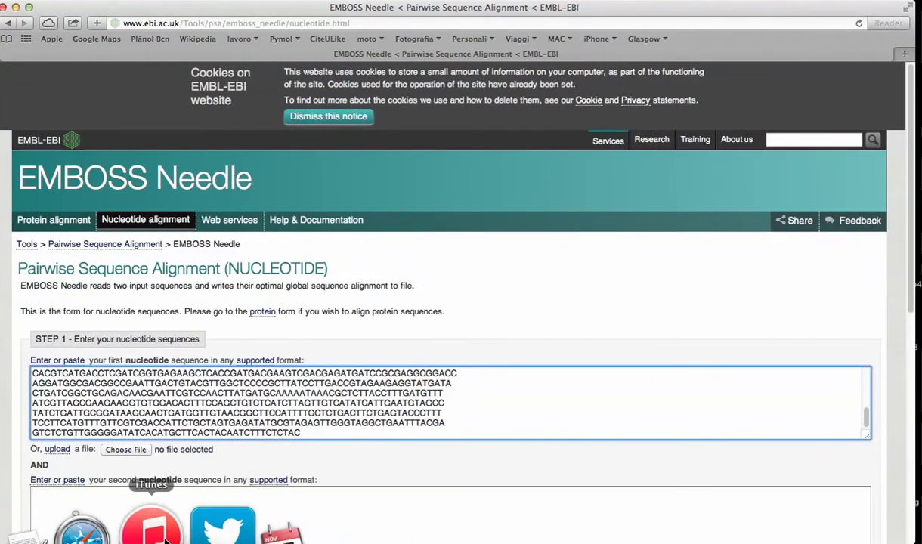
left_click(54, 496)
type("GTTATATCAAAATCGAATTTGTATTGAGAGTATACTAATACATTCCGCACTAAACAGGACAAGGATGGCG ATGGTTAGTGCATCTGTCCCCCAGGCTTGATCGCATTCGCCCAGCATGTCTGCTGTAGCTCTATATAAC CGTTTCTGACAAACGGCGACAGGCCAGATTACCACTAAGGAGCTTGGCACTGTCATGCGCTCGCTCGGTC AGAATCCTTCAGAGTCTGAGCTTCAGGACATGATCAACGAAGTTGACGCCGACAACAATGGCACCATTGA CTTTCCAGGTACGCGAACTCCCCAATCTACTTCGCACCAGCCTAGAAATGTACTAATGCTAAACAGAGTT CCTTACCATGATGGCCAGAAAGATGAAGGACACCGATTCCGAGGAGGAAATTCGGGAGGCGTTCAAGGTC TTCGACCGTGACAACAA")
scroll(115, 229, "up", 2)
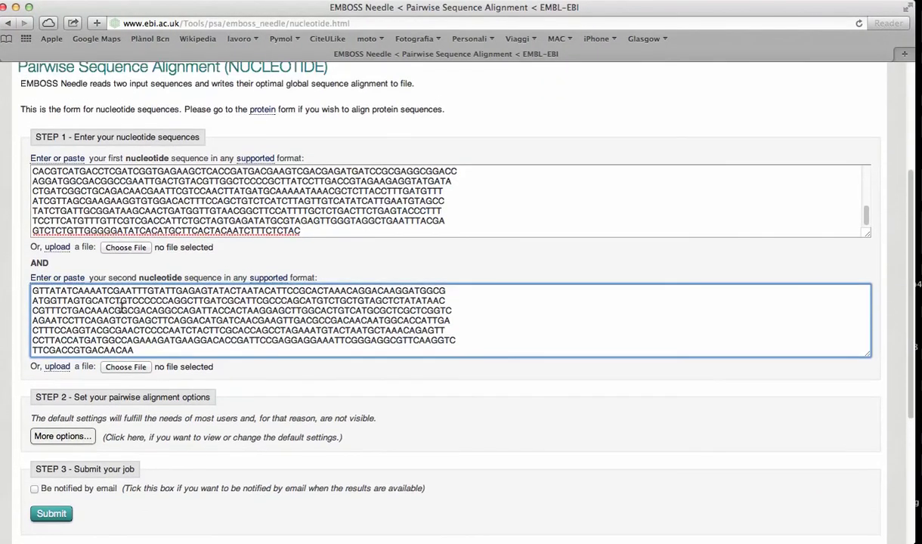
Keep DNAfull as the scoring matrix under More options and submit the calmodulin alignment
left_click(64, 443)
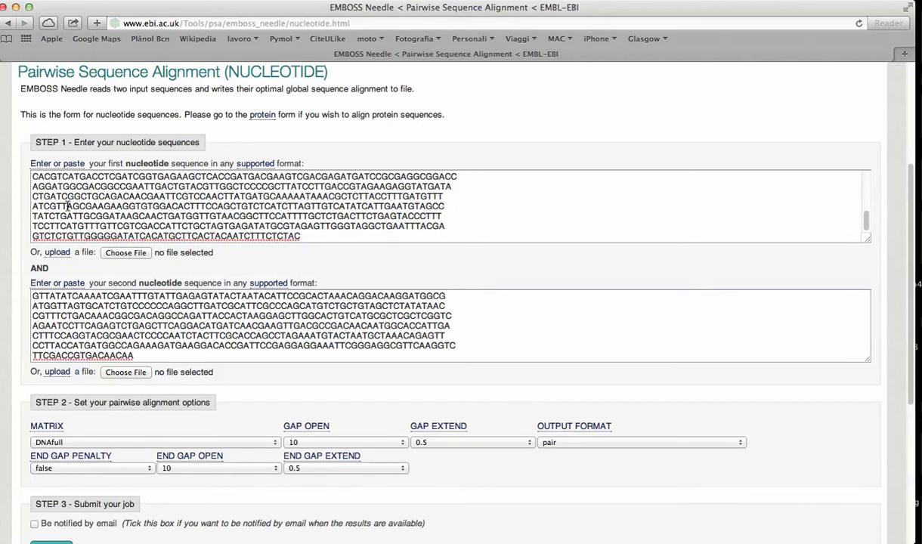
left_click(90, 443)
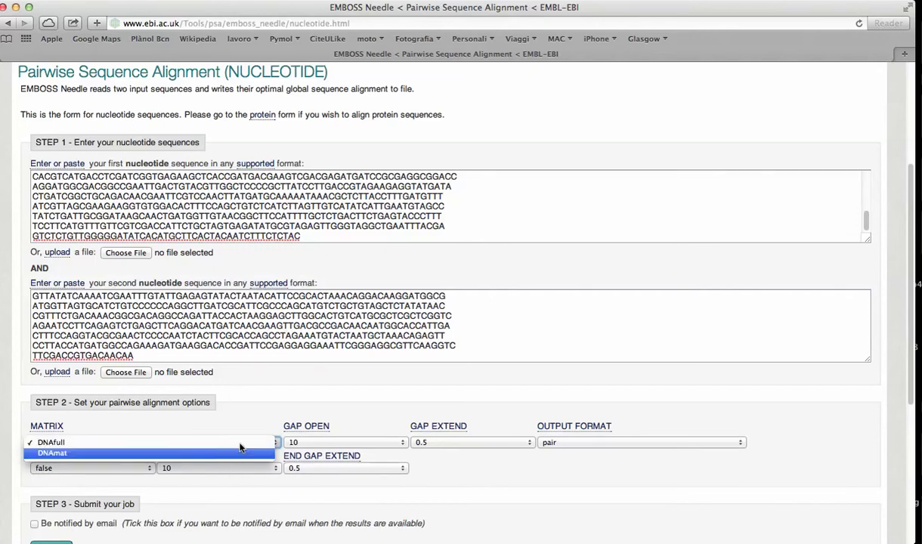
left_click(257, 424)
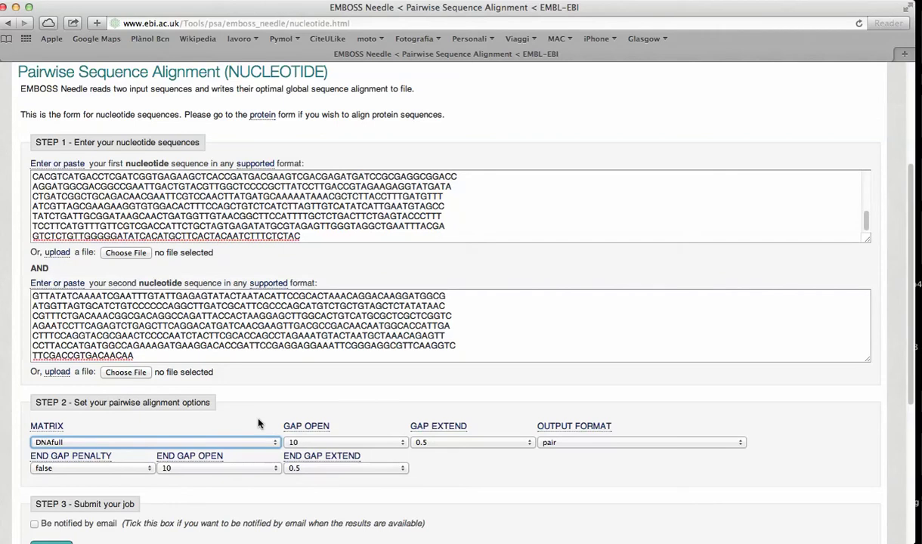
scroll(258, 424, "down", 2)
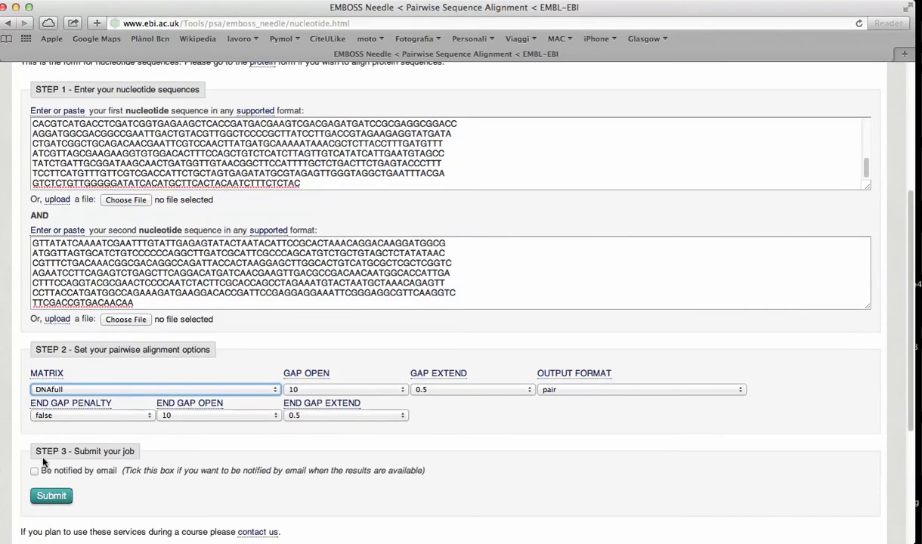
left_click(57, 497)
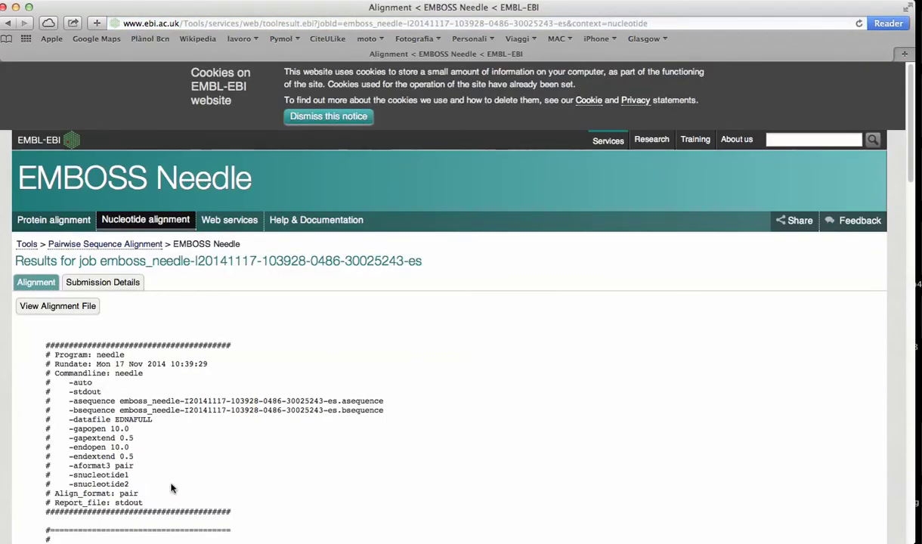
scroll(173, 487, "down", 5)
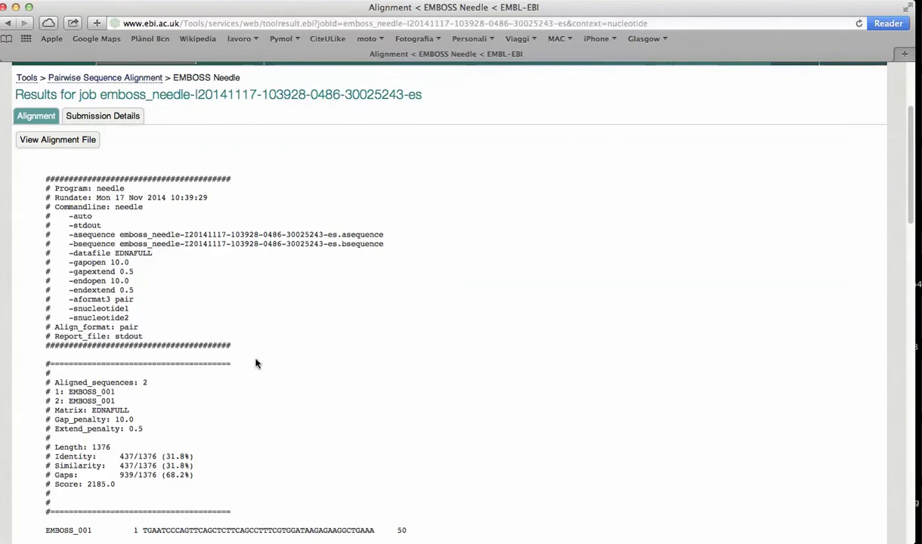
scroll(255, 364, "down", 3)
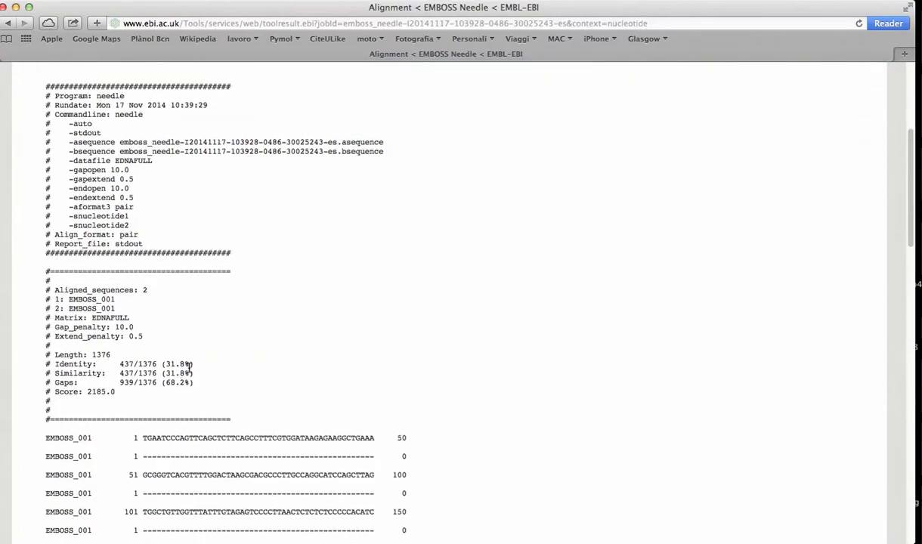
scroll(247, 350, "down", 8)
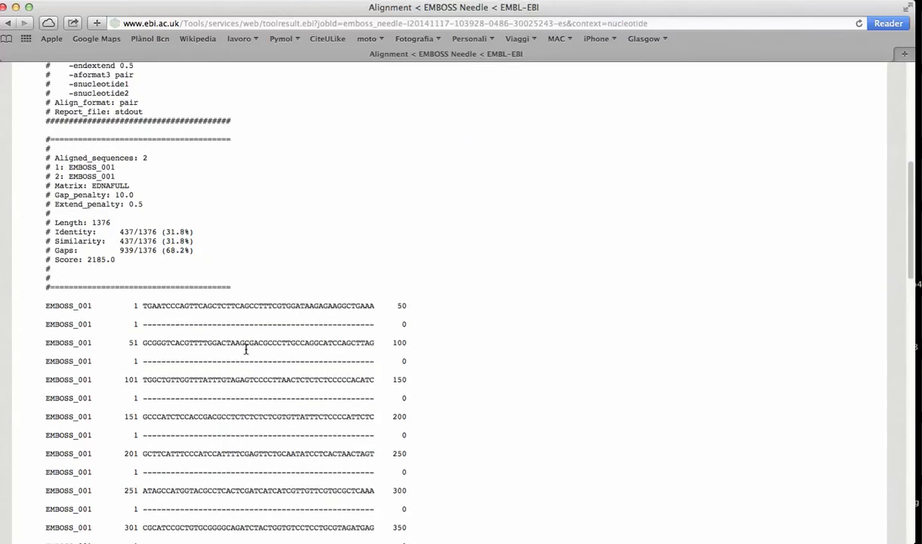
scroll(247, 350, "down", 4)
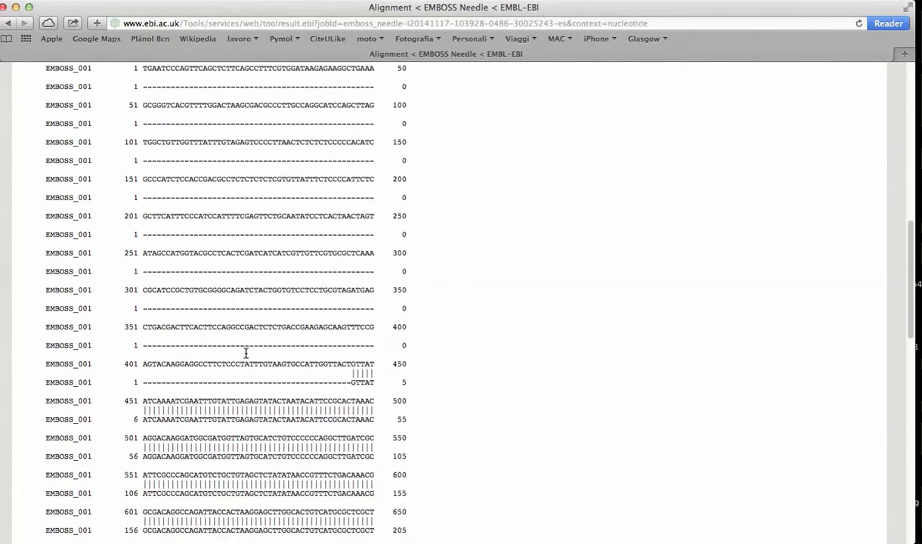
scroll(246, 353, "down", 5)
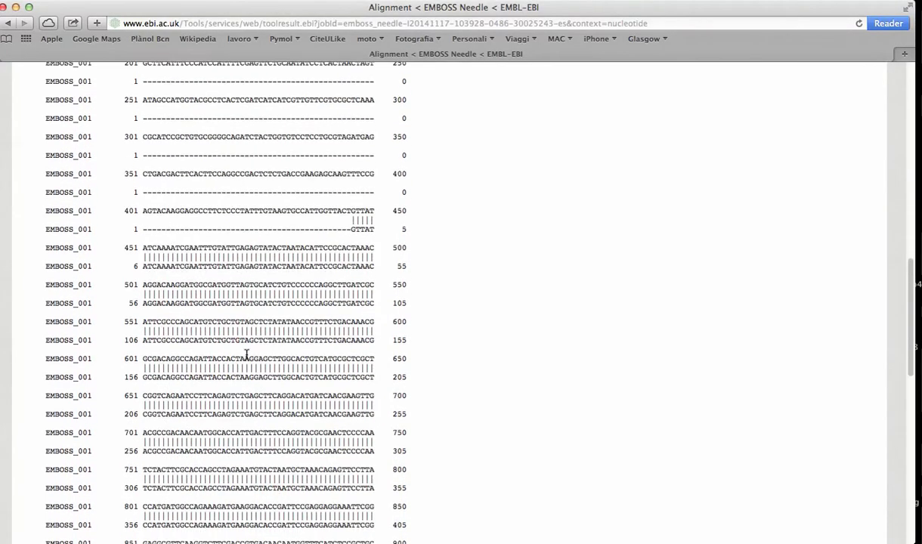
scroll(246, 356, "down", 6)
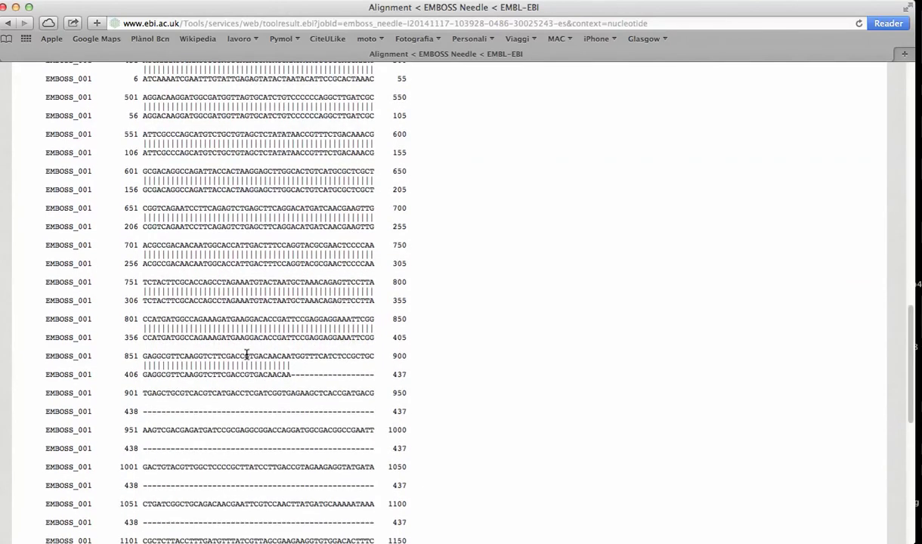
scroll(246, 352, "down", 2)
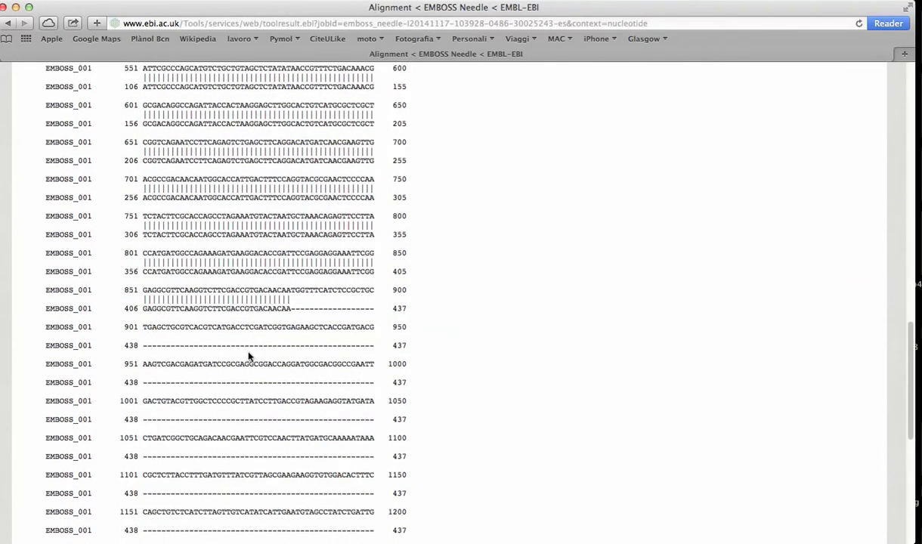
scroll(249, 356, "down", 1)
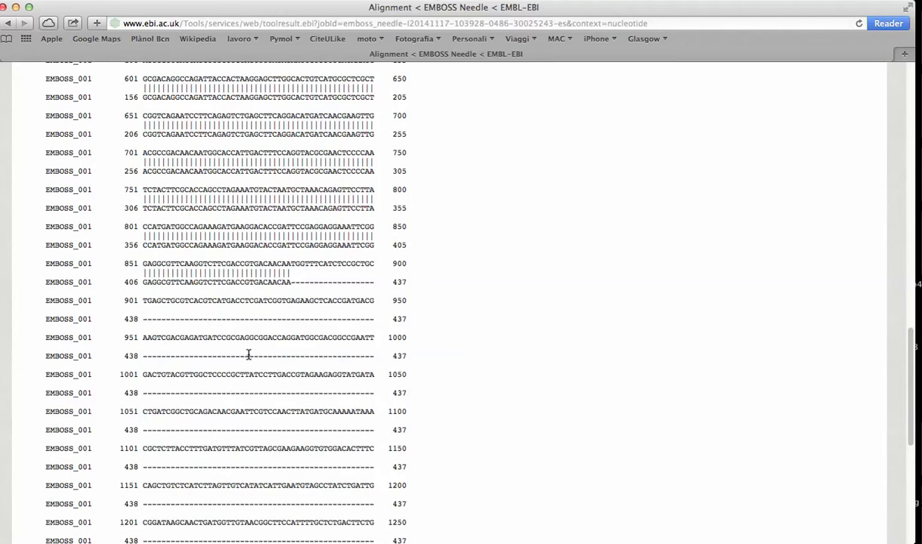
scroll(248, 355, "up", 2)
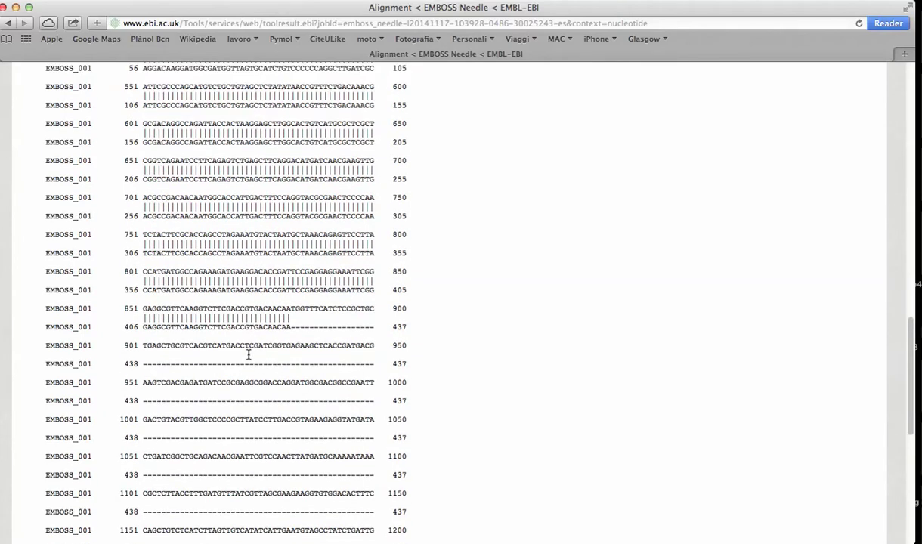
scroll(248, 355, "up", 3)
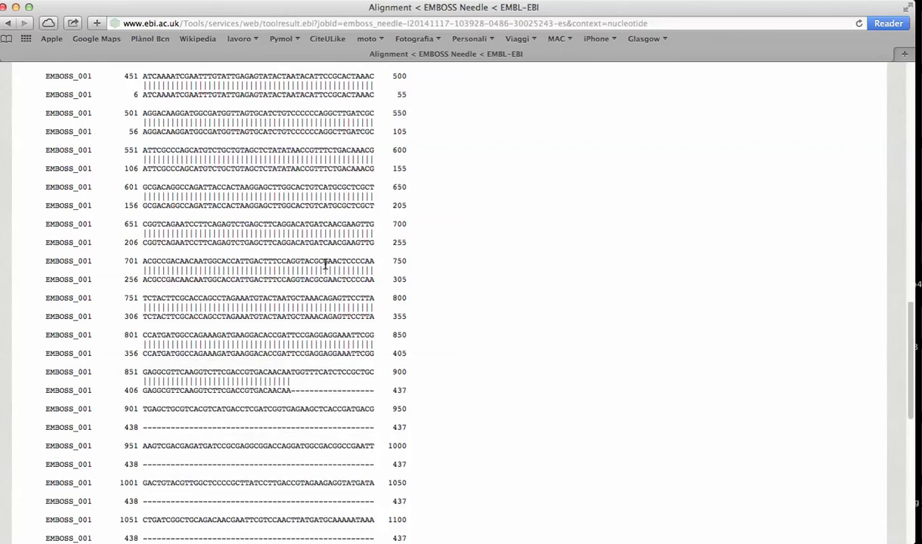
scroll(325, 266, "up", 10)
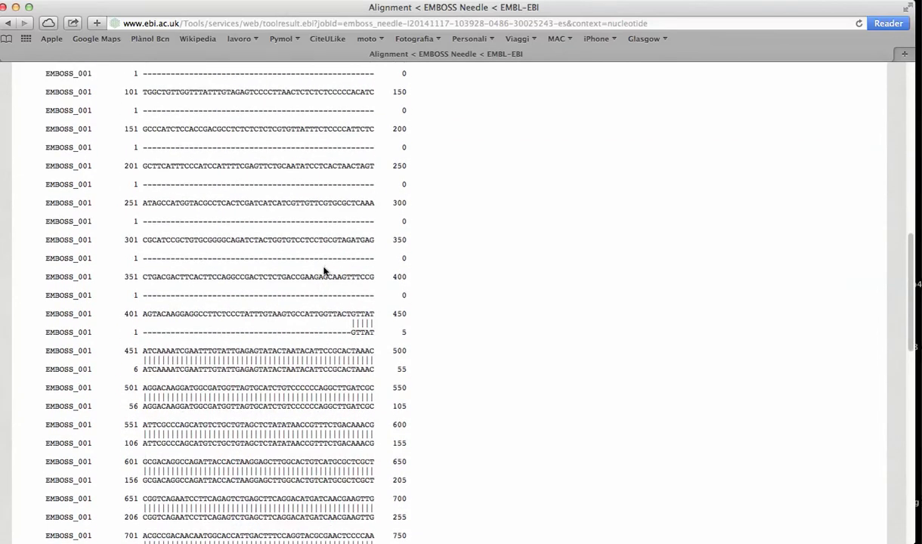
scroll(325, 270, "up", 3)
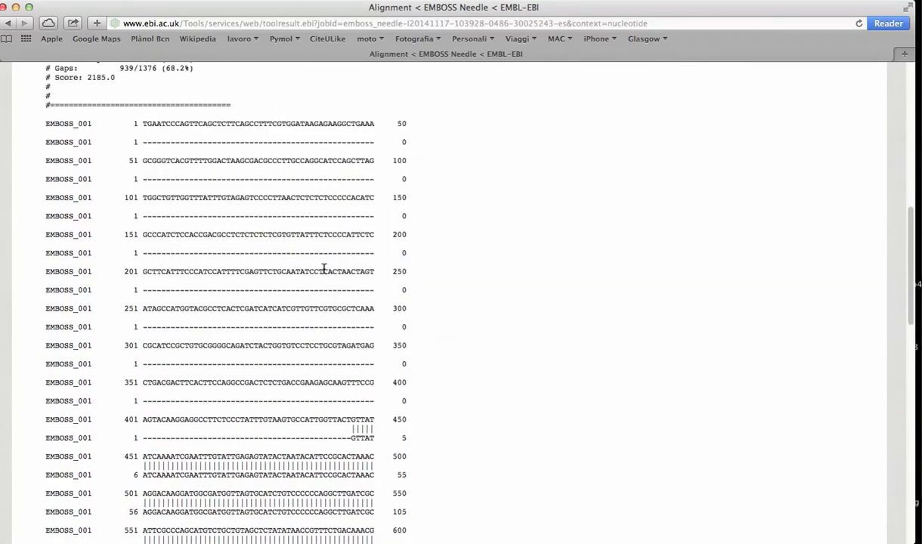
scroll(324, 269, "down", 5)
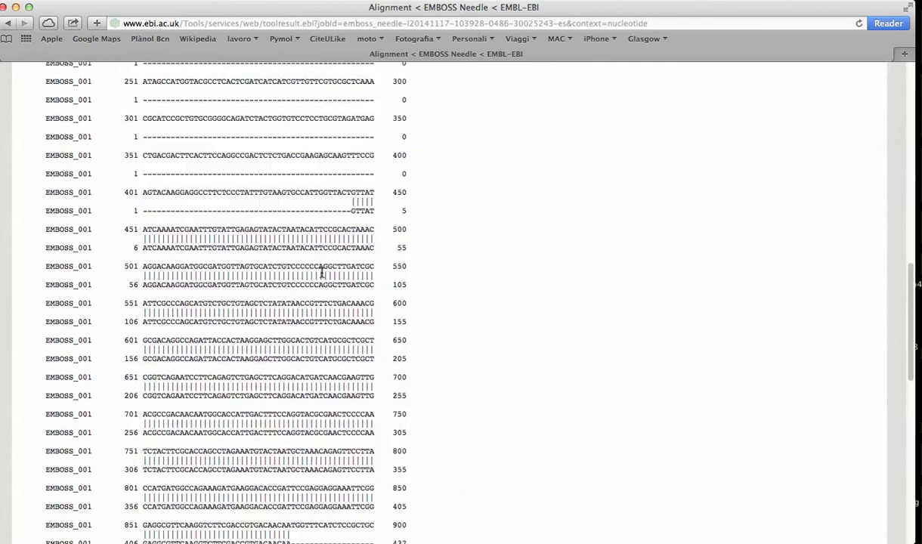
scroll(322, 274, "up", 3)
scroll(322, 273, "up", 4)
scroll(322, 274, "down", 13)
scroll(322, 282, "down", 8)
scroll(322, 279, "up", 8)
scroll(322, 279, "up", 12)
scroll(323, 282, "up", 1)
scroll(324, 276, "down", 7)
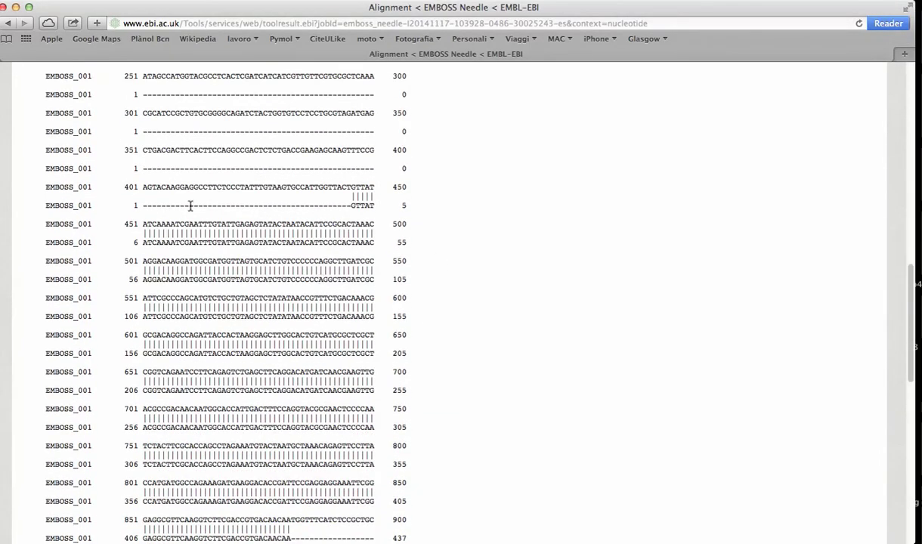
scroll(350, 355, "up", 1)
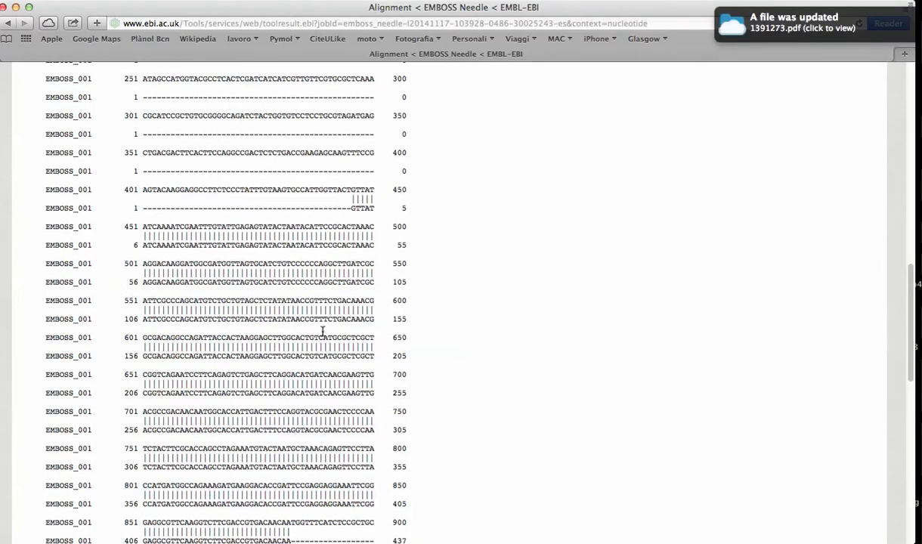
scroll(323, 331, "up", 4)
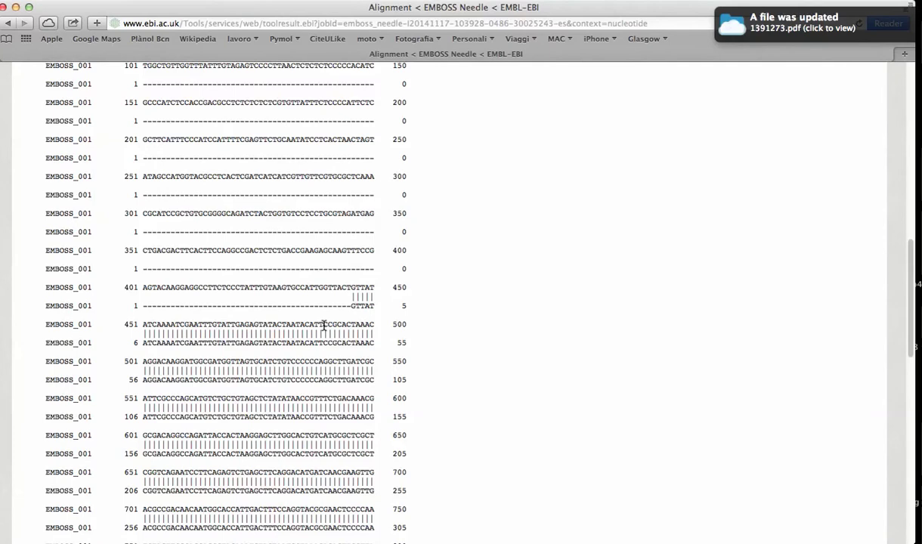
scroll(324, 325, "up", 7)
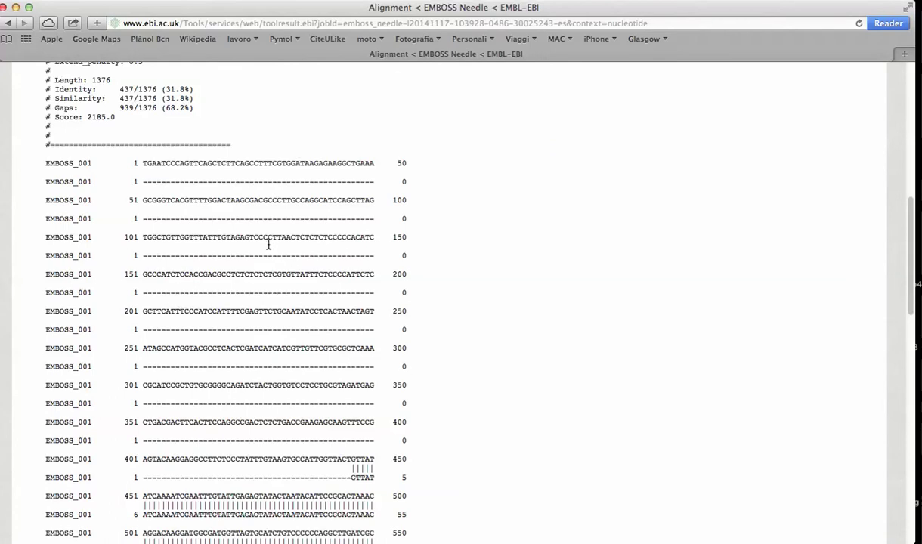
scroll(266, 257, "up", 5)
scroll(264, 262, "down", 20)
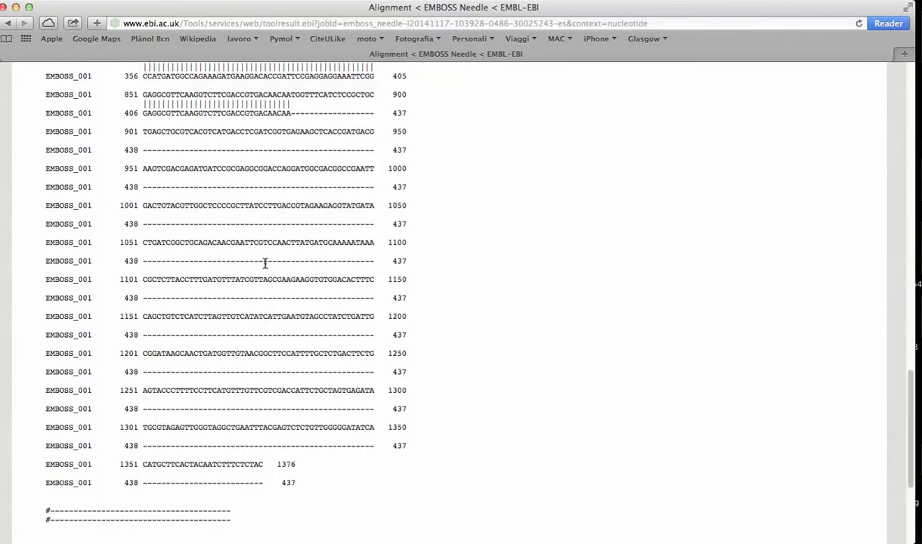
scroll(265, 262, "up", 20)
scroll(265, 263, "up", 3)
scroll(265, 263, "up", 10)
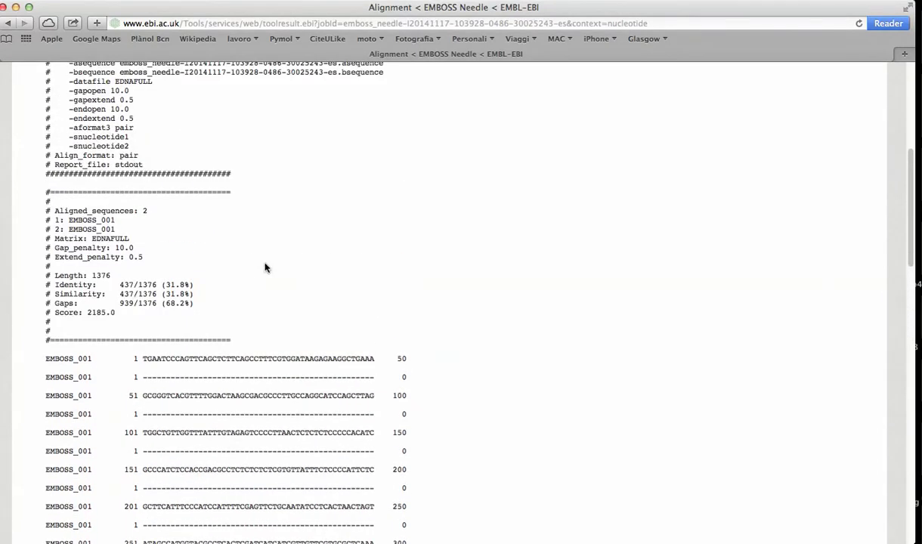
scroll(265, 266, "up", 8)
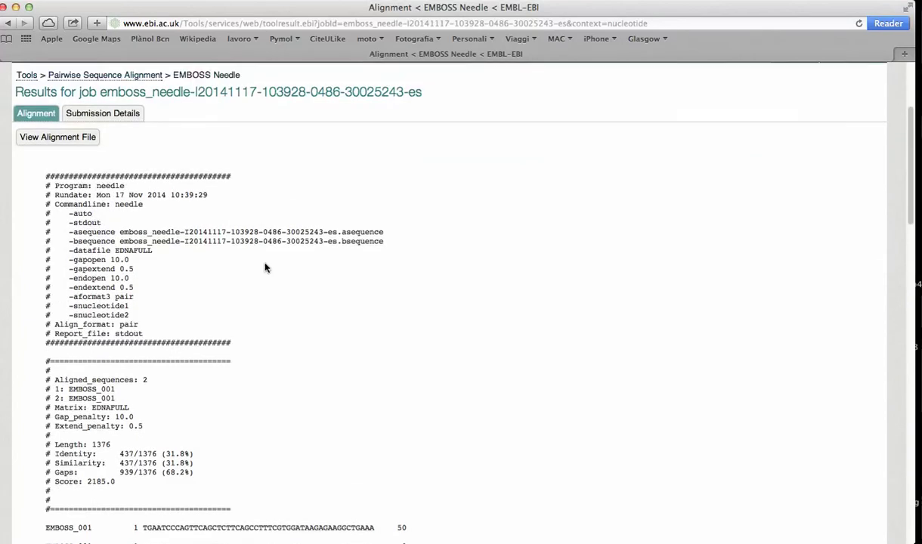
scroll(265, 263, "up", 2)
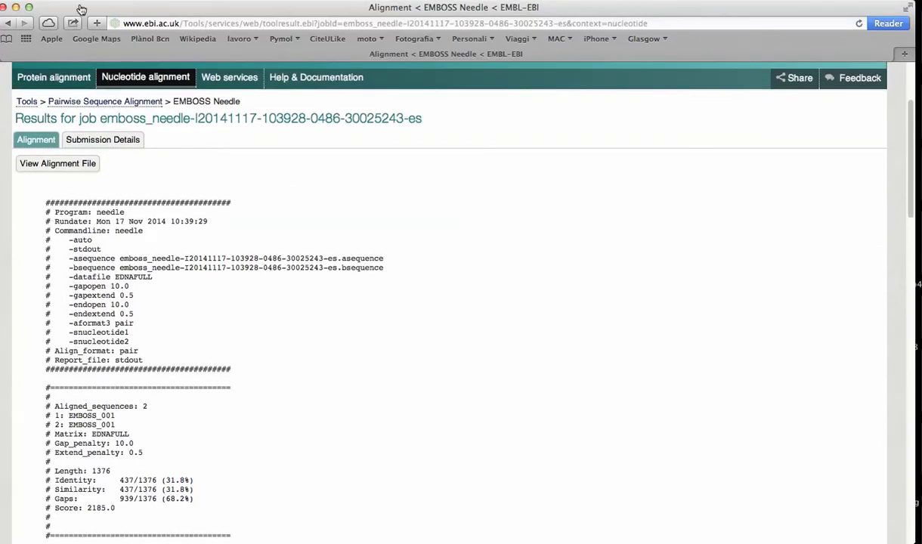
scroll(171, 195, "down", 15)
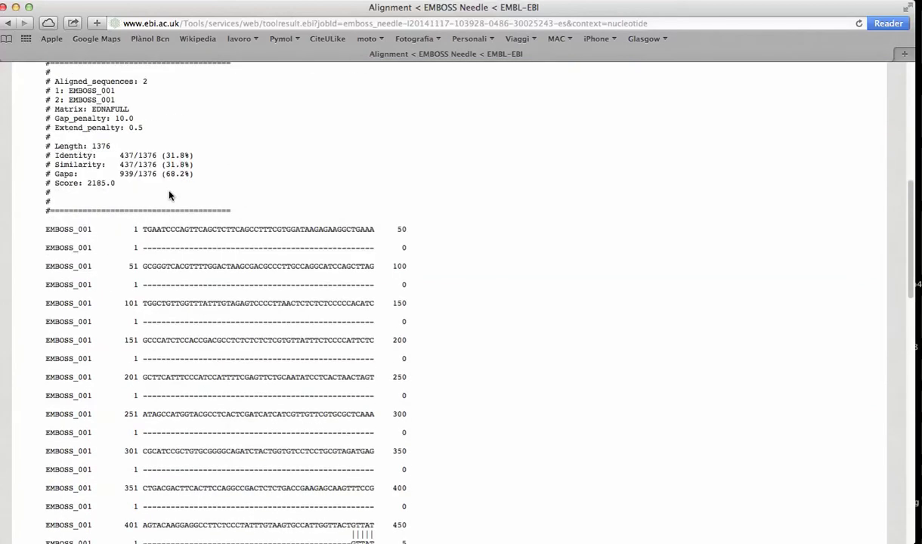
scroll(249, 325, "down", 12)
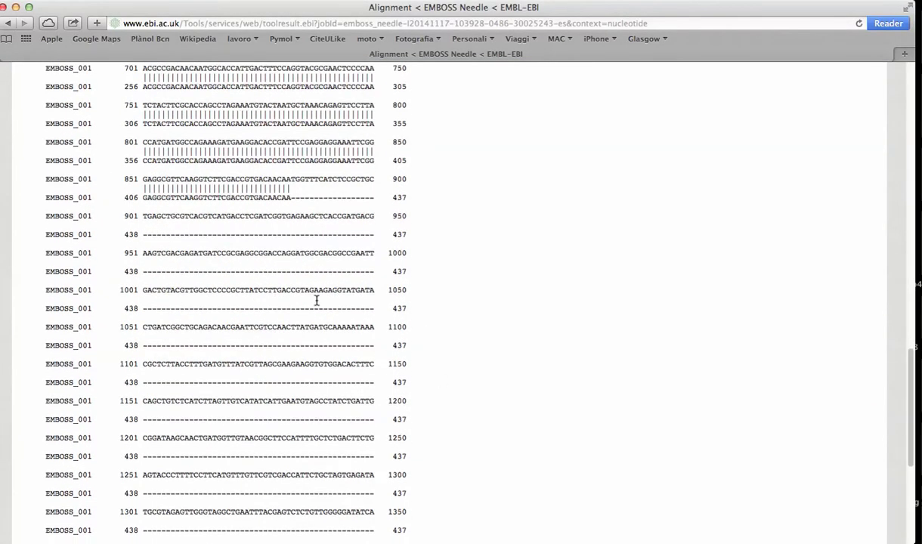
scroll(256, 221, "up", 6)
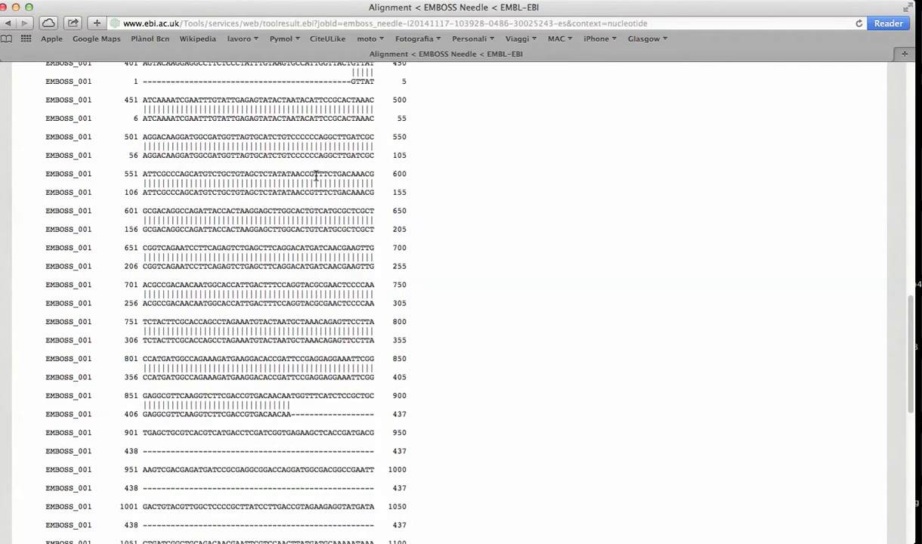
scroll(228, 303, "up", 1)
scroll(228, 303, "up", 3)
scroll(228, 303, "up", 4)
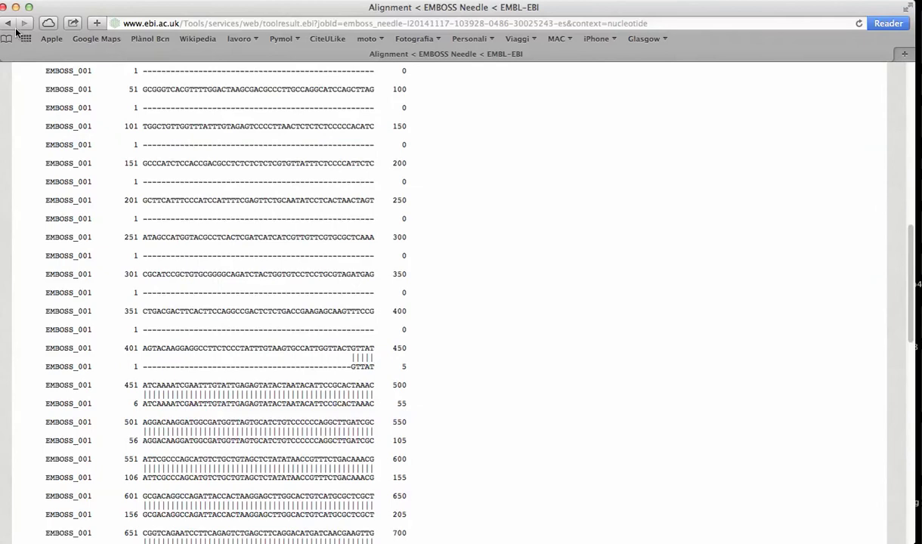
Return to EMBOSS Programs, open Water Nucleotide and paste the Emericella calmodulin sequence first
left_click(9, 24)
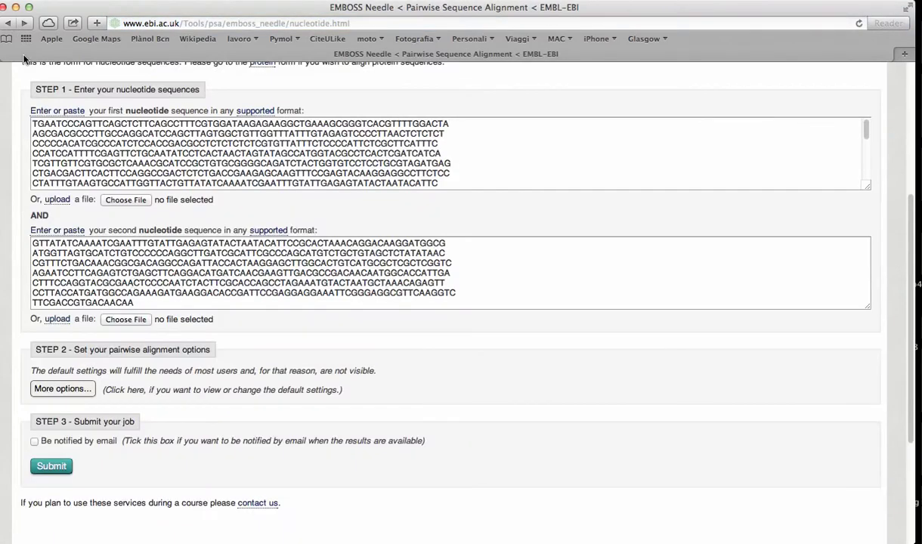
left_click(9, 25)
scroll(282, 341, "down", 1)
scroll(283, 340, "down", 1)
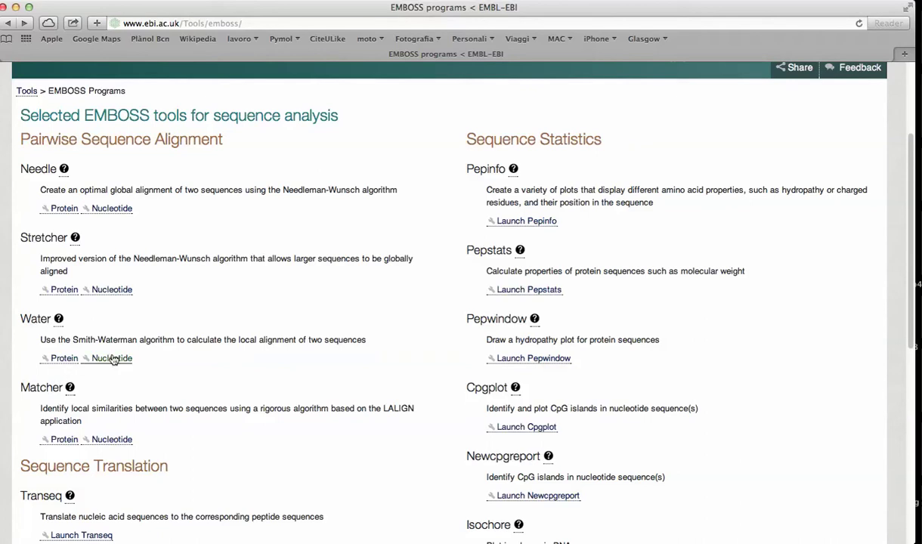
left_click(107, 359)
left_click(84, 388)
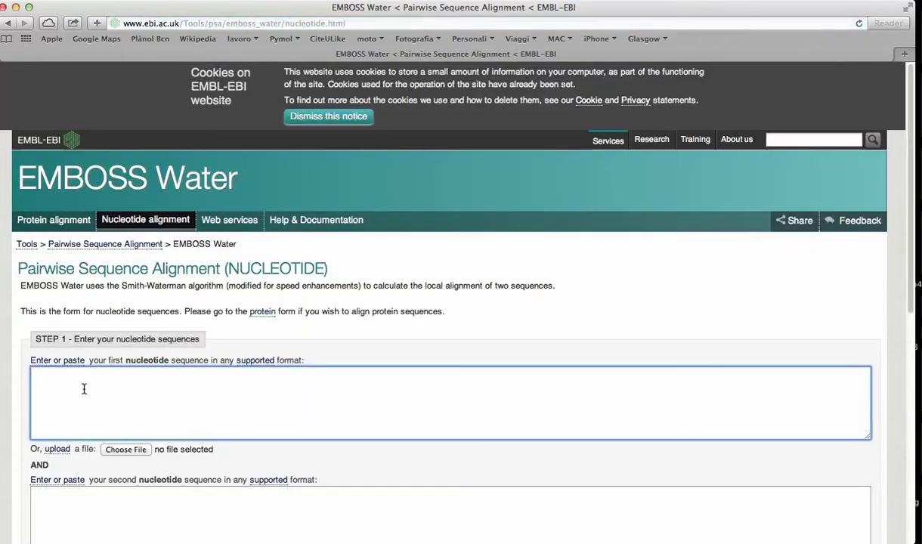
type("GTTATATCAAAATCGAATTTGTATTGAGAGTATACTAATACATTCCGCACTAAACAGGACAAGGATGGCG ATGGTTAGTGCATCTGTCCCCCCAGGCTTGATCGCATTCGCCCAGCATGTCTGCTGTAGCTCTATATAAC CGTTTCTGACAAACGGCGACAGGCCAGATTACCACTAAGGAGCTTGGCACTGTCATGCGCTCGCTCGGTC AGAATCCTTCAGAGTCTGAGCTTCAGGACATGATCAACGAAGTTGACGCCGACAACAATGGCACCATTGA CTTTCCAGGTACGCGAACTCCCCAATCTACTTCGCACCAGCCTAGAAATGTACTAATGCTAAACAGAGTT CCTTACCATGATGGCCAGAAAGATGAAGGACACCGATTCCGAGGAGGAAATTCGGGAGGCGTTCAAGGTC TTCGACCGTGACAACAA")
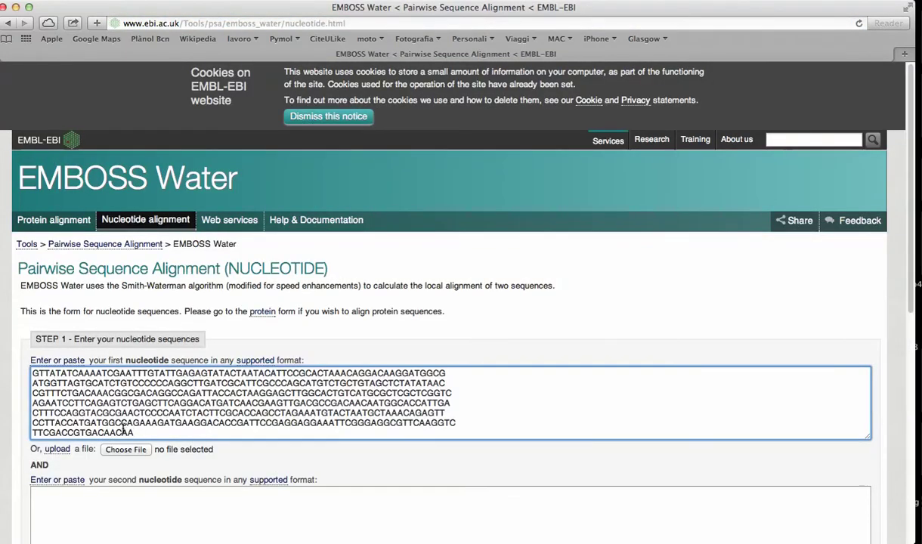
Copy the Aspergillus nidulans calmodulin gene in as the second sequence and submit the job
left_click(827, 529)
left_click_drag(162, 86, 431, 306)
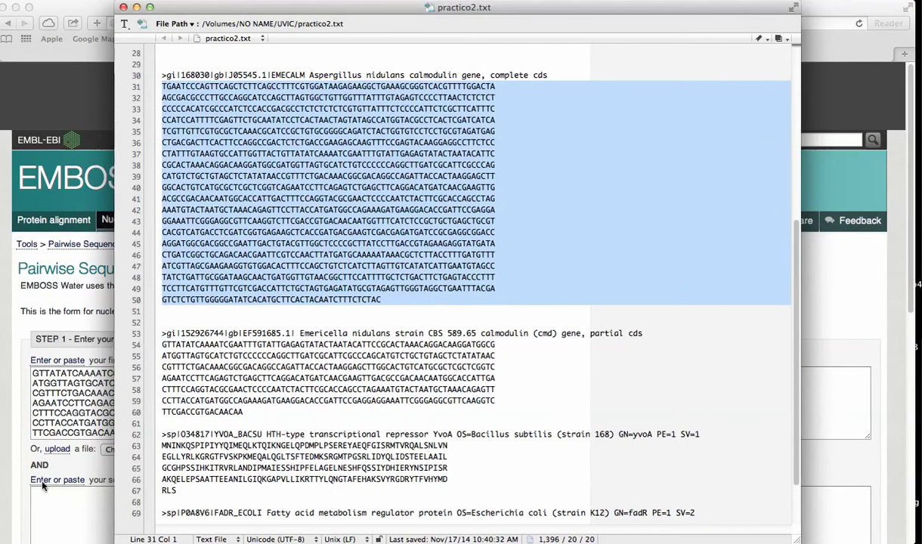
left_click(58, 495)
key("super+v")
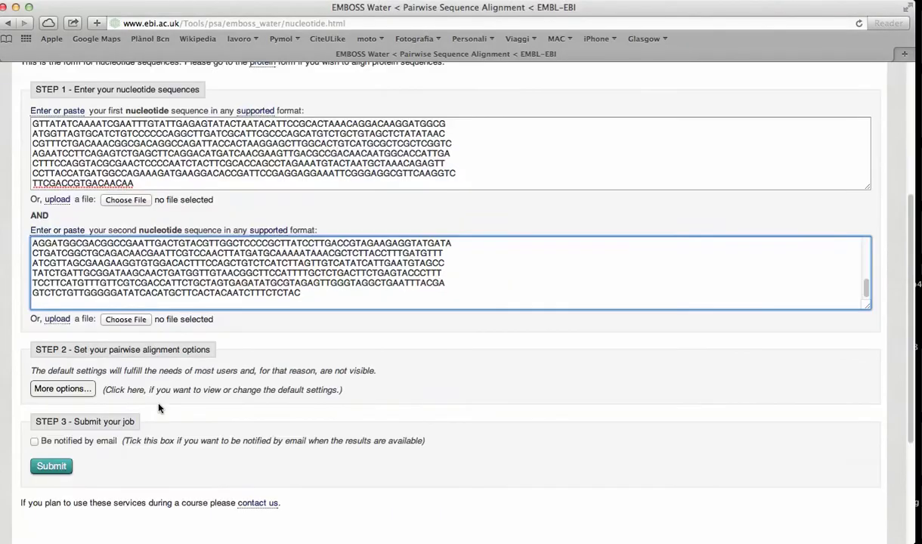
left_click(49, 468)
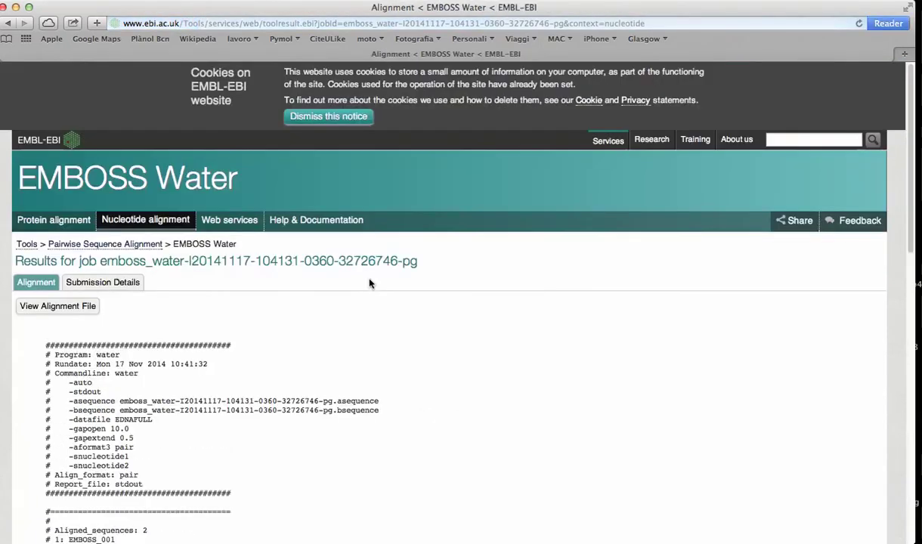
Highlight the 100% identity and 2185.0 score in the Water result, then return to the form
scroll(369, 283, "down", 10)
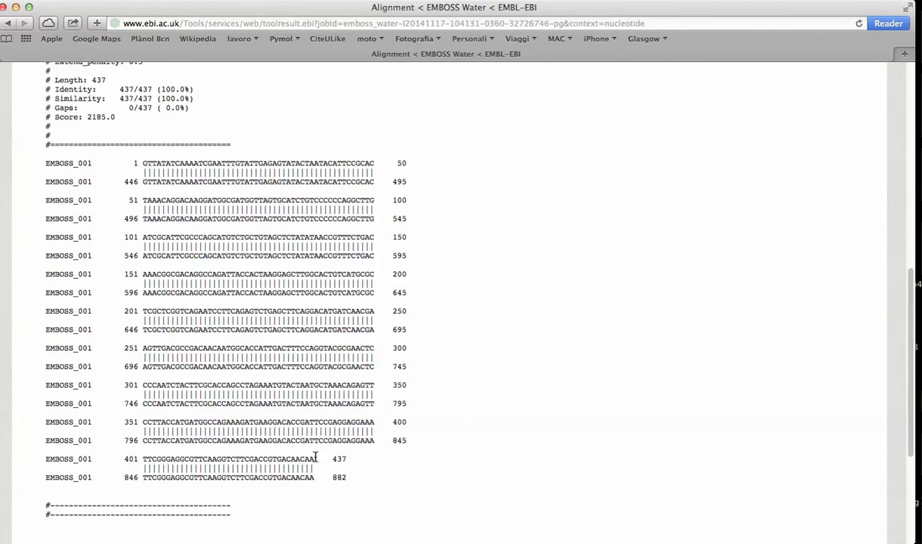
scroll(143, 167, "up", 1)
scroll(150, 177, "up", 2)
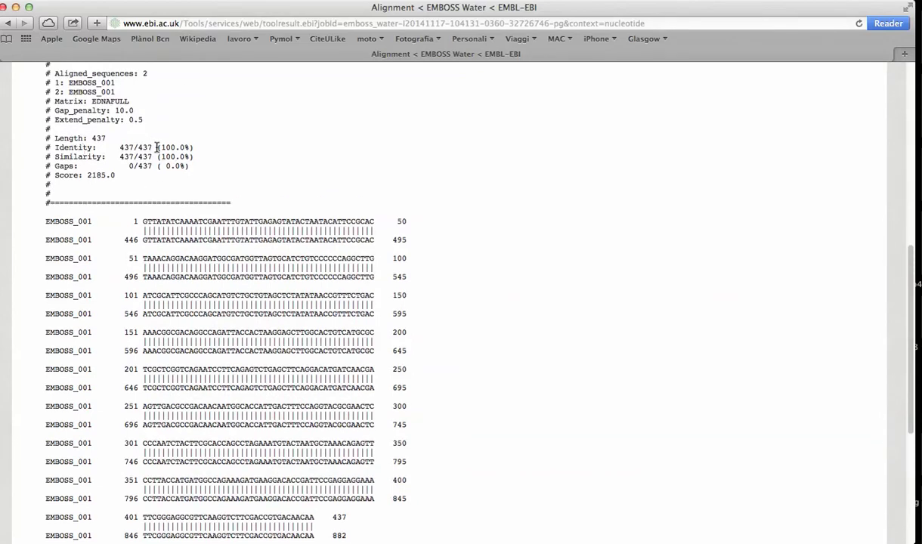
left_click_drag(157, 147, 195, 157)
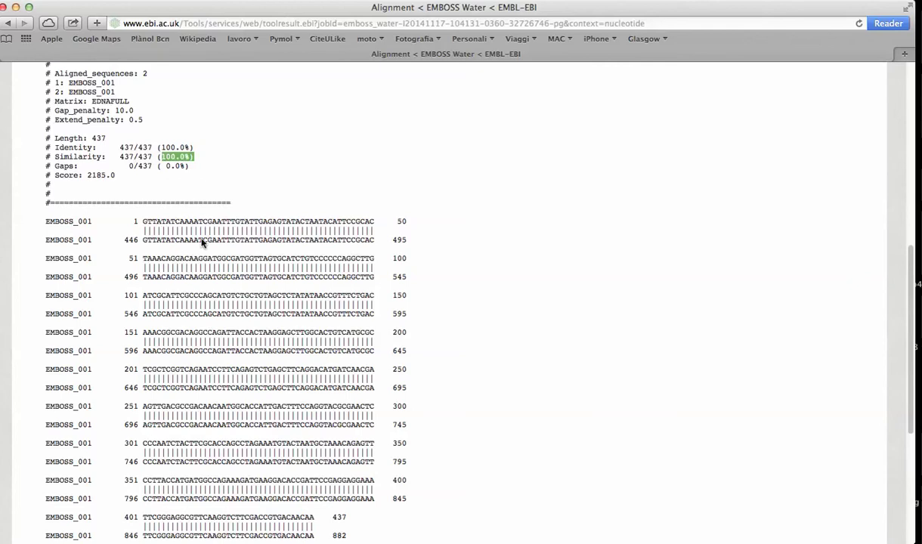
left_click(83, 175)
left_click_drag(87, 172, 117, 173)
scroll(197, 264, "down", 1)
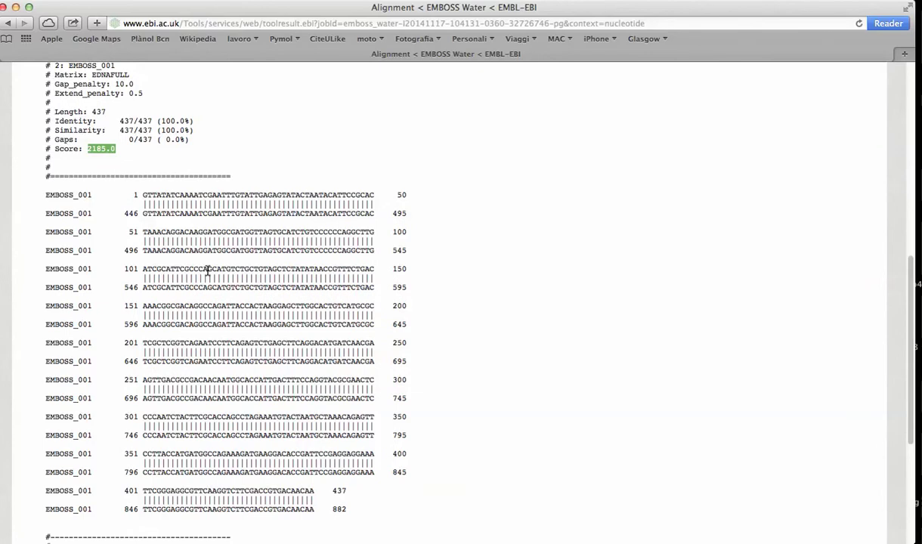
scroll(208, 271, "up", 5)
scroll(208, 275, "up", 5)
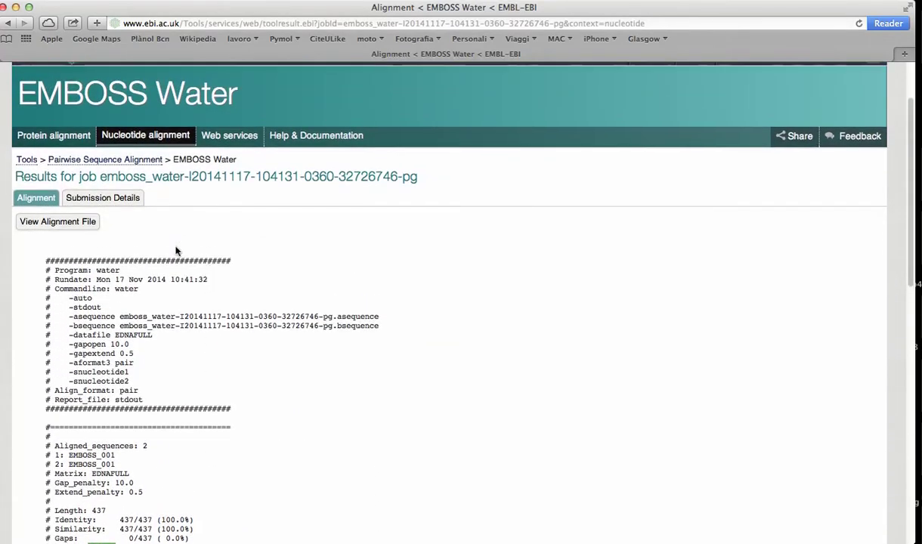
left_click(6, 25)
Open Needle Protein and paste the Bacillus subtilis YvoA sequence from practico2.txt as the first protein
scroll(143, 240, "up", 4)
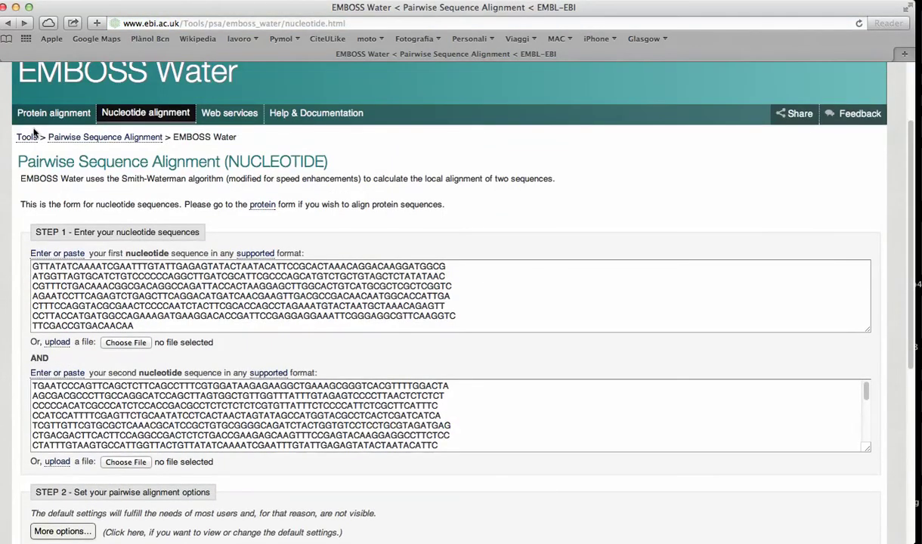
left_click(8, 24)
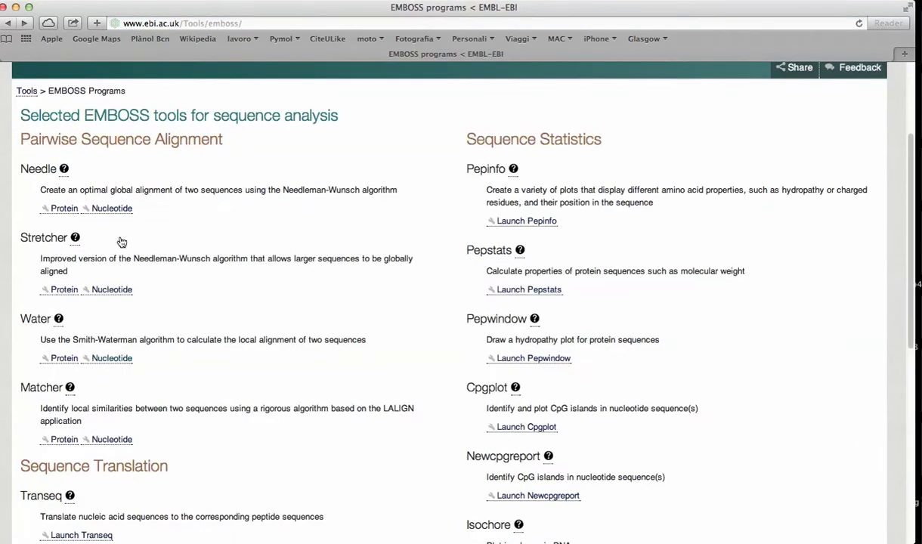
left_click(63, 208)
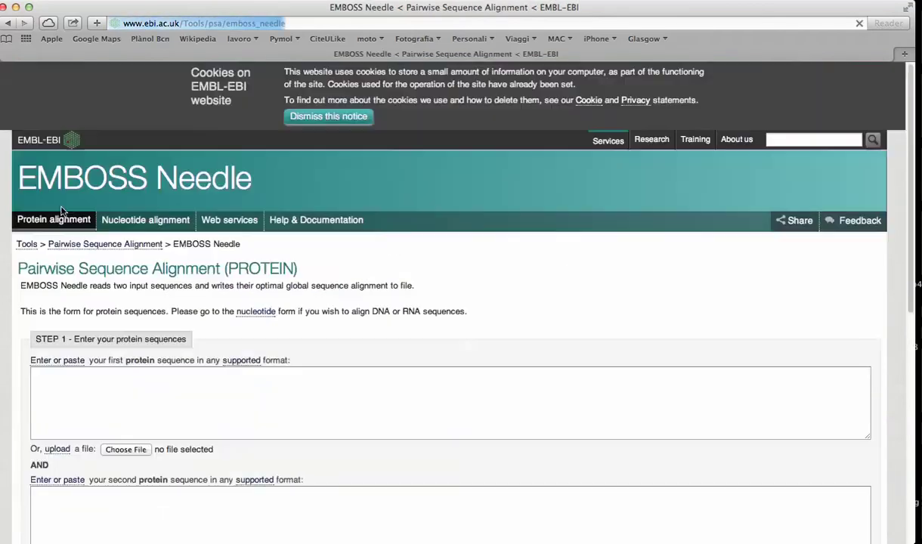
scroll(133, 264, "down", 2)
scroll(133, 264, "down", 2)
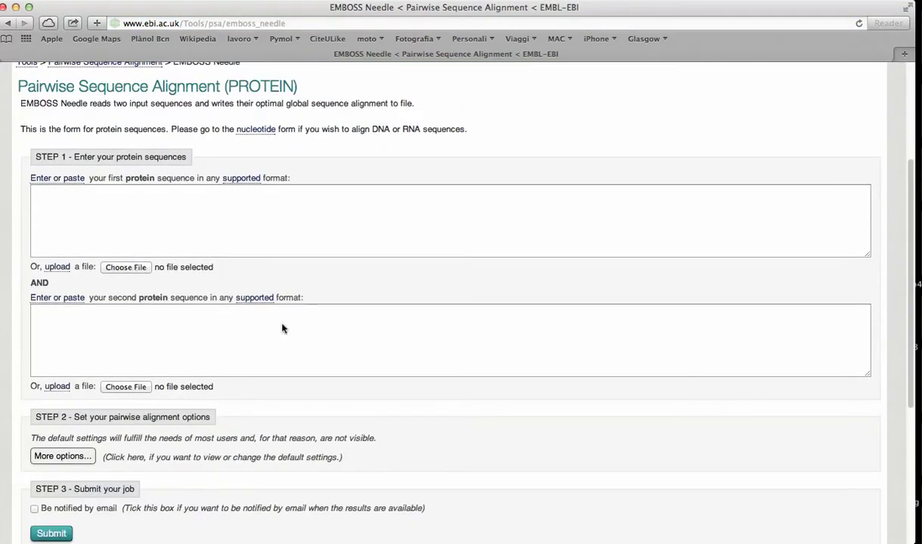
mouse_move(695, 536)
left_click(694, 529)
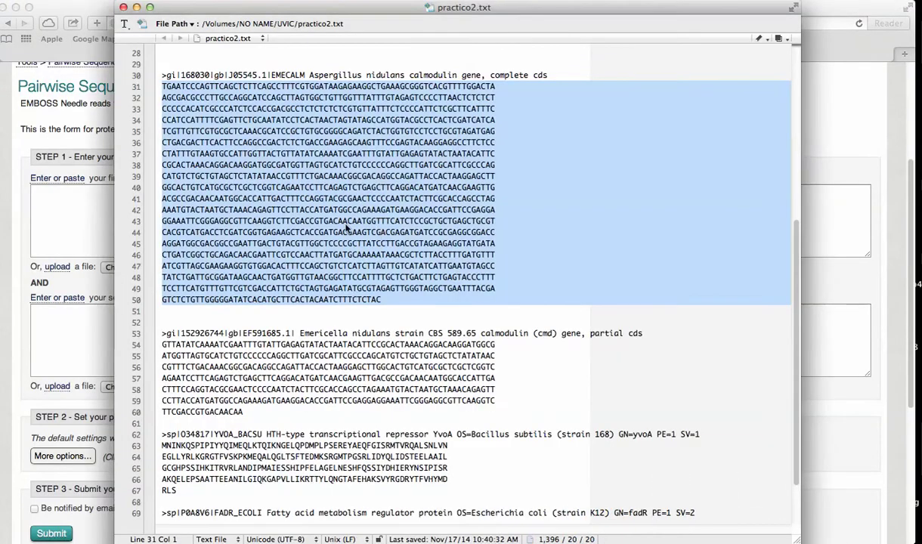
scroll(294, 228, "down", 2)
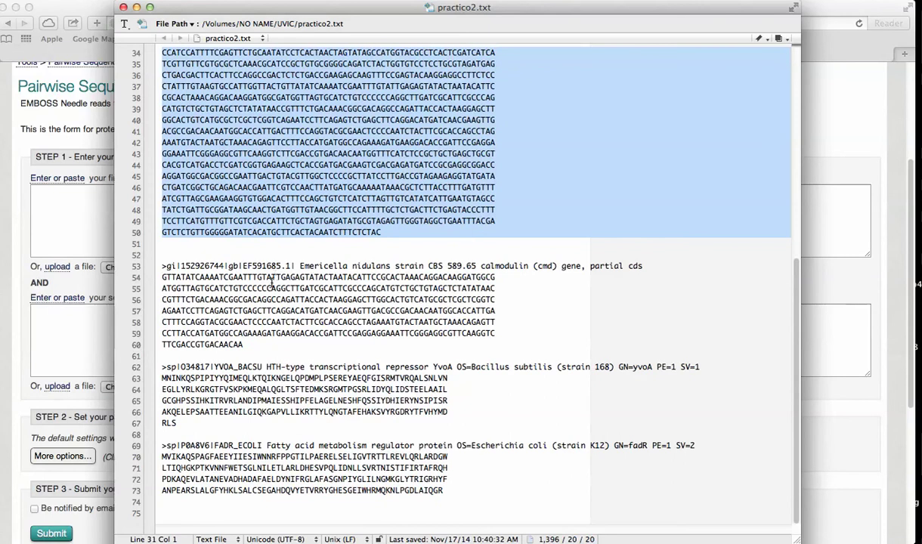
left_click_drag(161, 378, 279, 421)
key("super+c")
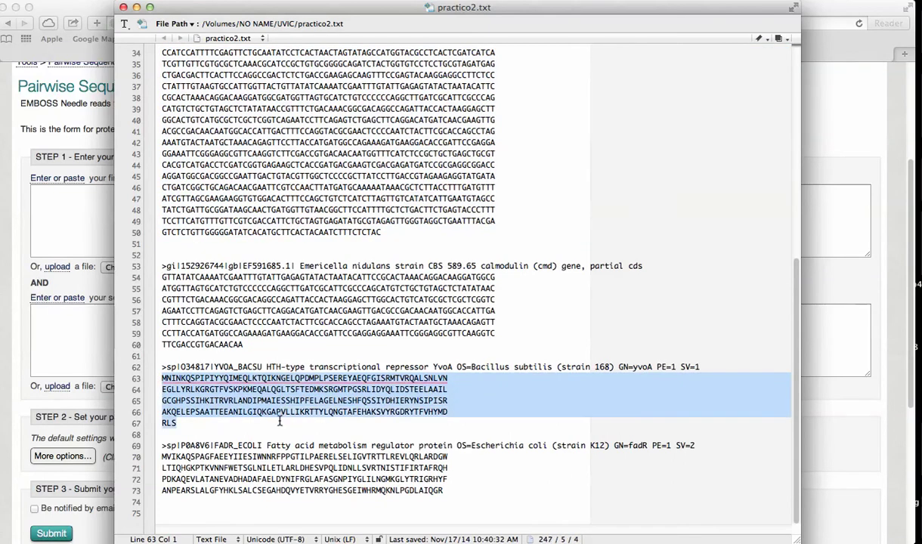
left_click(74, 217)
left_click(62, 201)
key("super+v")
Copy the E. coli FadR sequence from practico2.txt into the second protein box
mouse_move(597, 538)
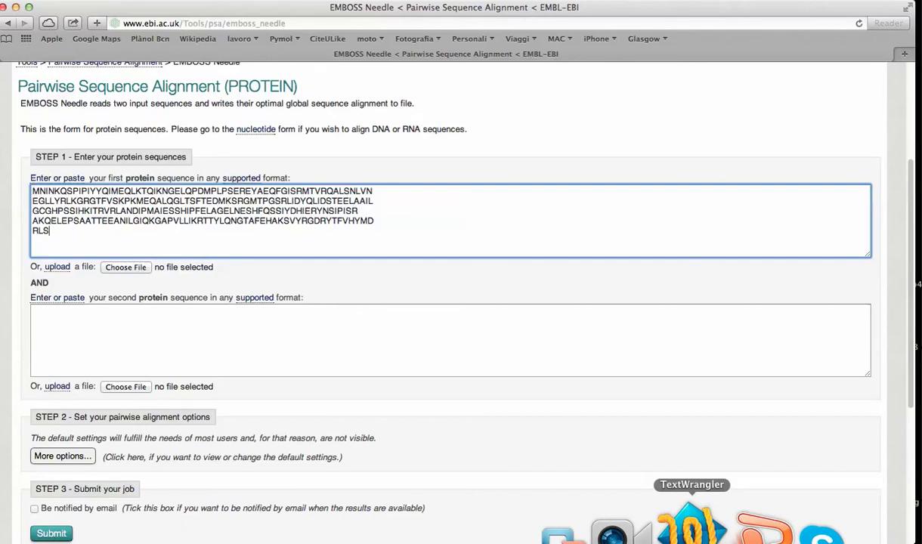
left_click(684, 529)
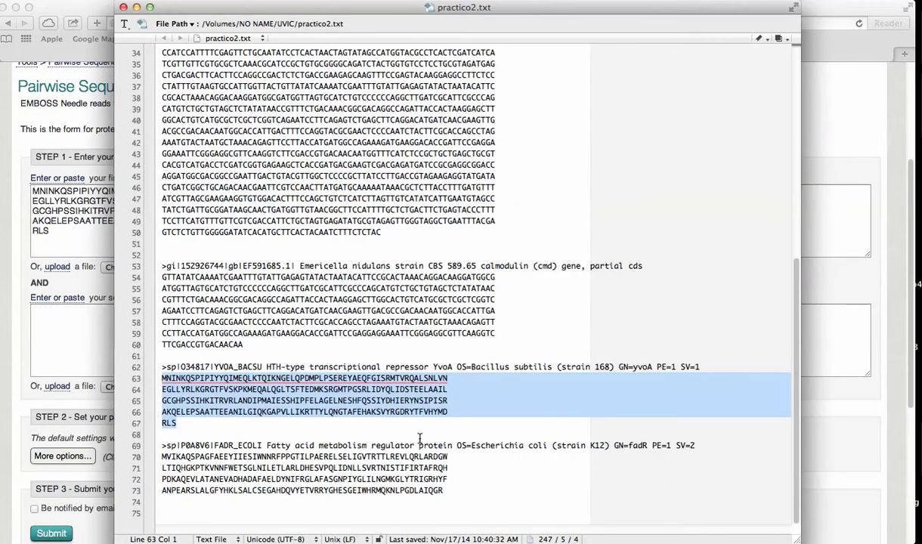
left_click_drag(456, 445, 526, 445)
left_click_drag(456, 367, 527, 368)
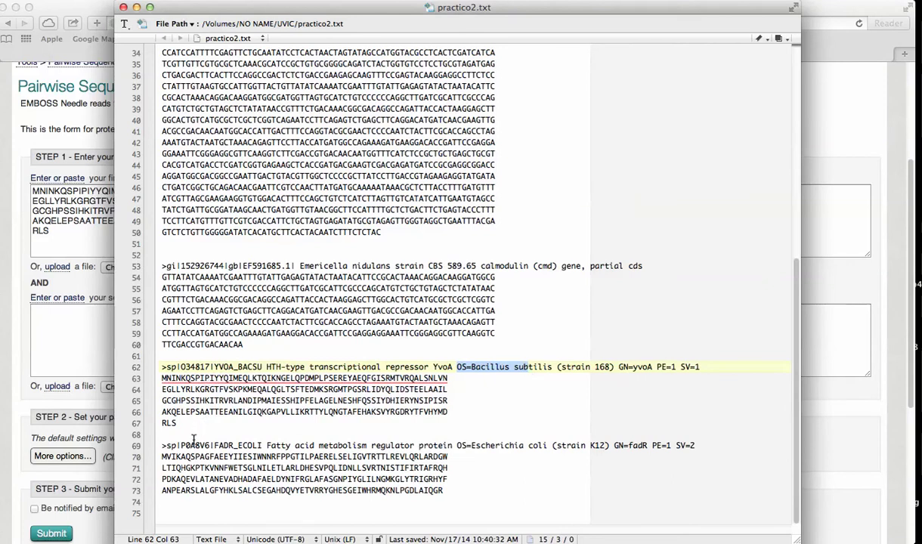
left_click_drag(162, 457, 456, 491)
key("super+c")
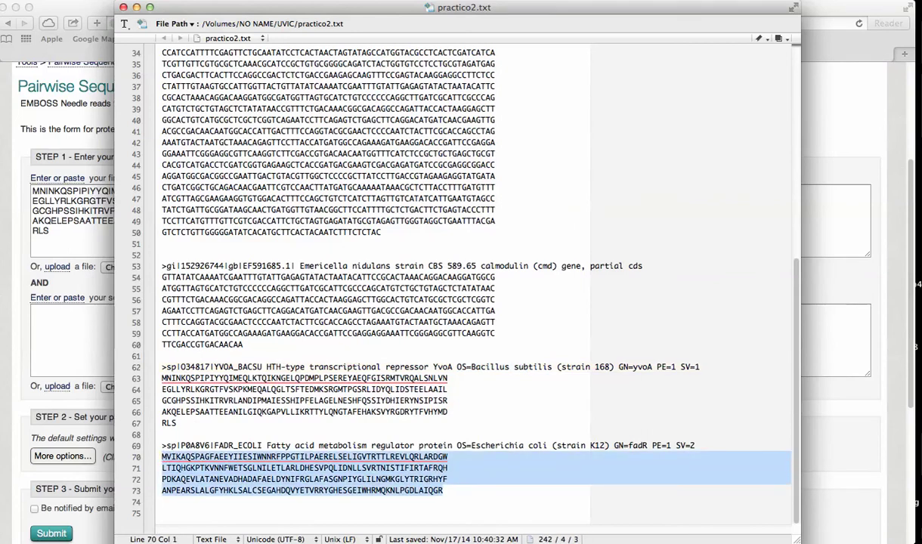
left_click(71, 319)
left_click(63, 309)
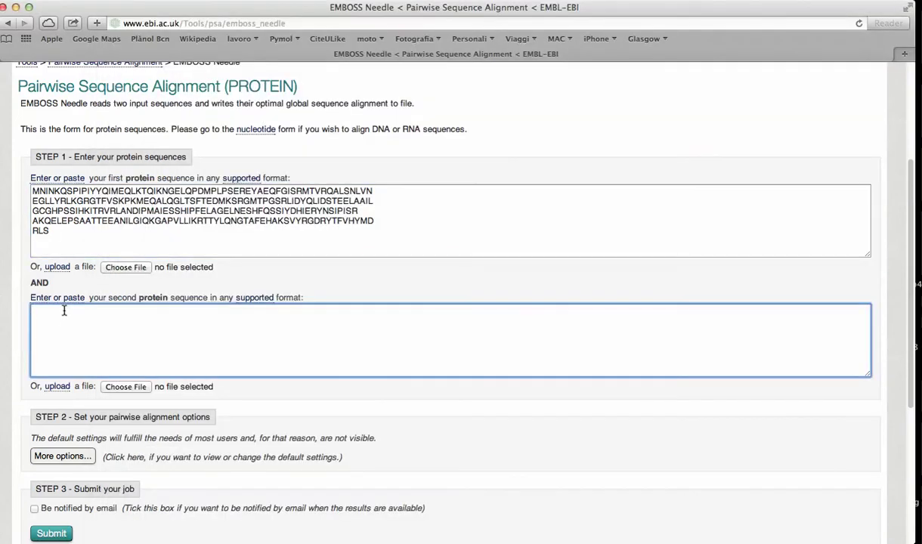
key("super+v")
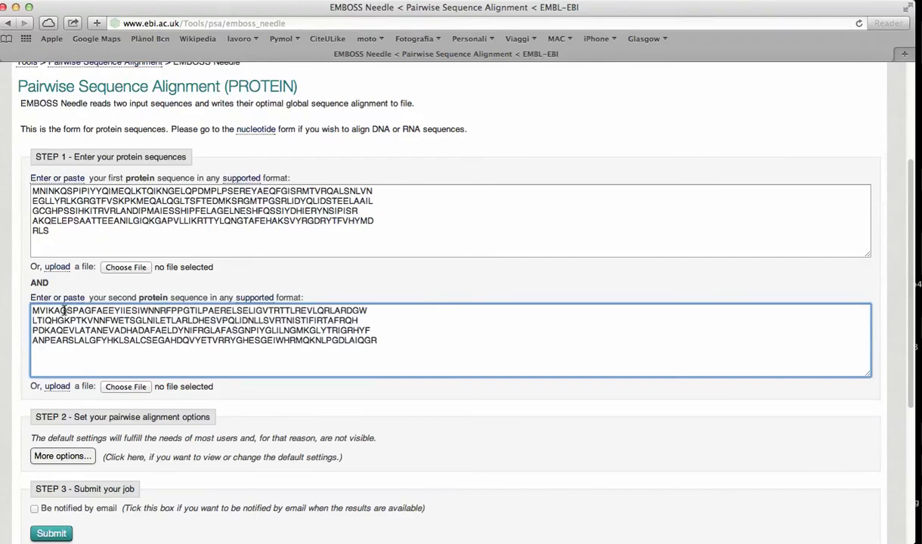
scroll(313, 364, "down", 2)
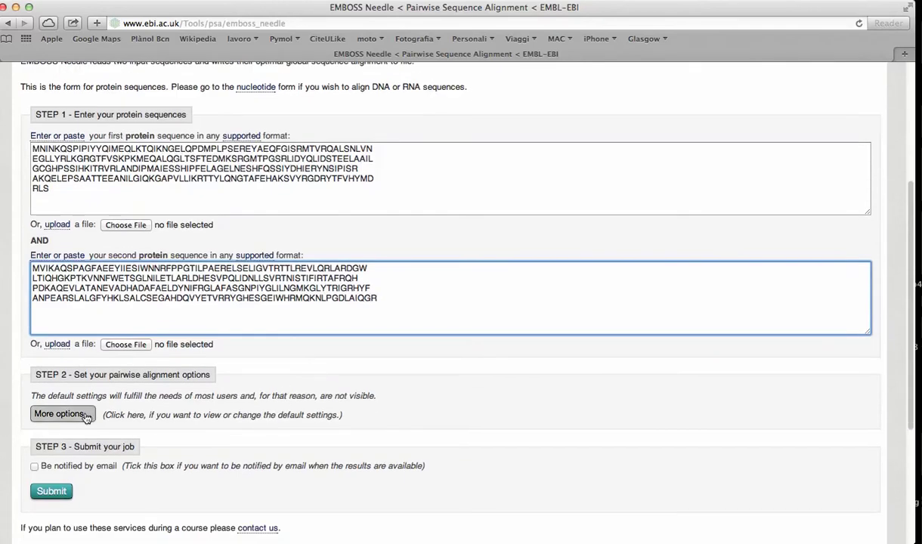
scroll(378, 345, "down", 2)
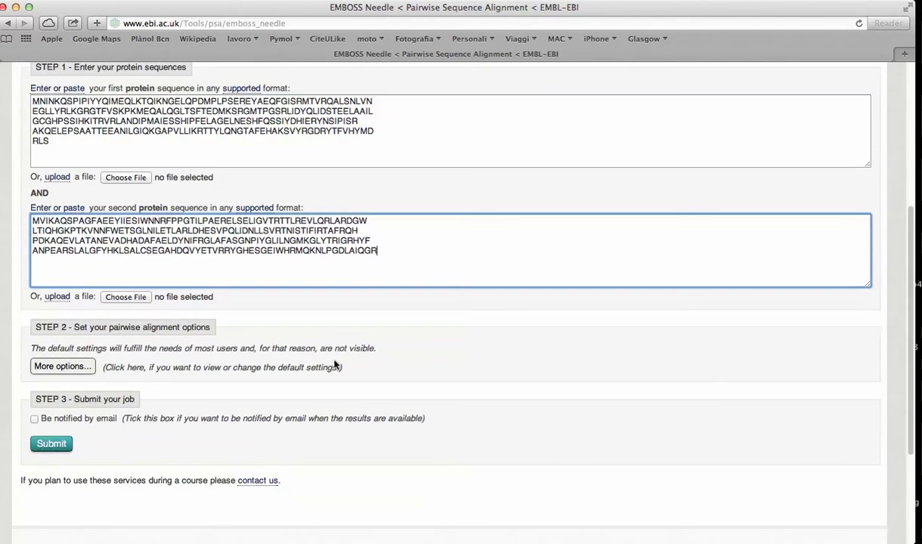
Submit the YvoA vs FadR global alignment and highlight its 18.4% identity and 32.7% similarity
left_click(48, 444)
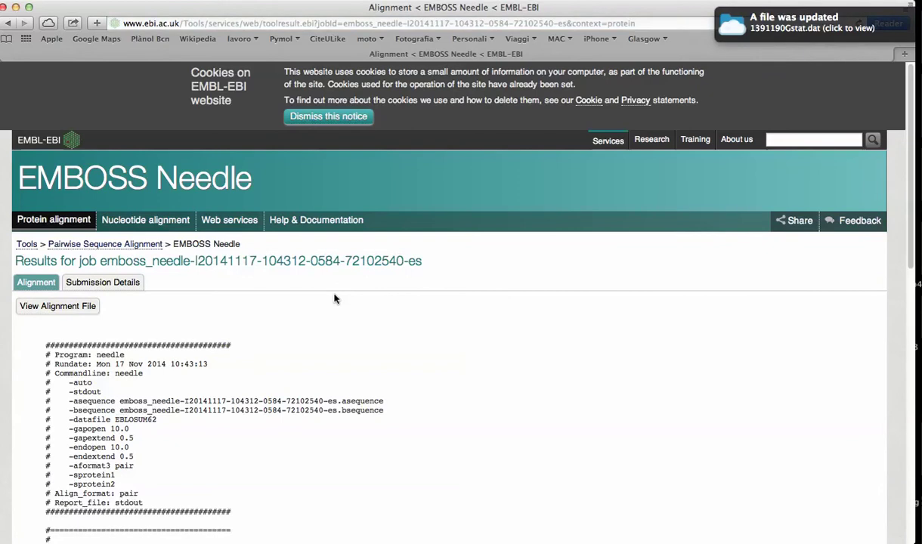
scroll(335, 299, "down", 5)
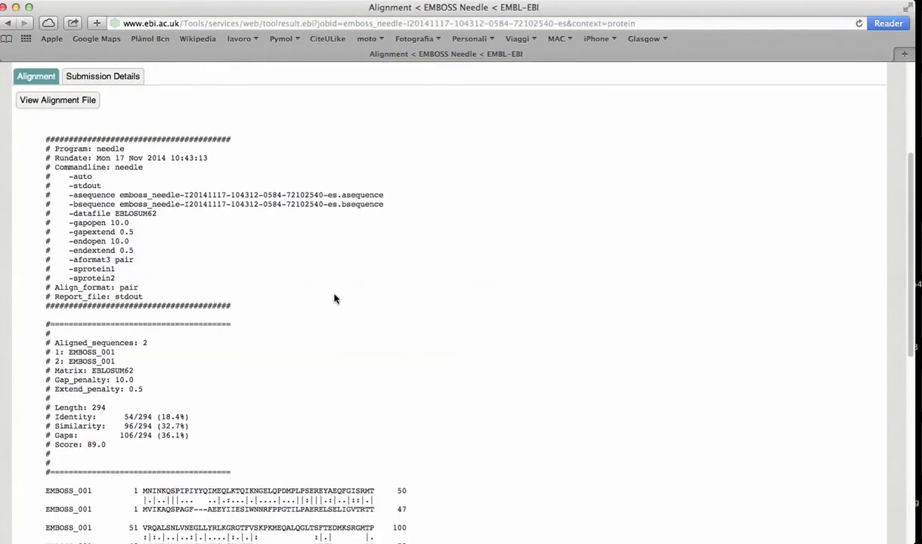
scroll(335, 299, "down", 1)
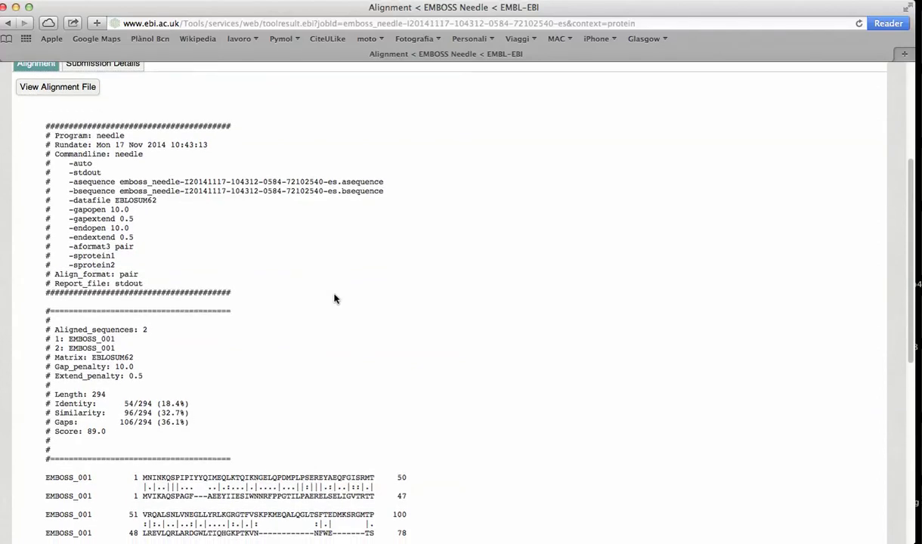
scroll(336, 300, "down", 3)
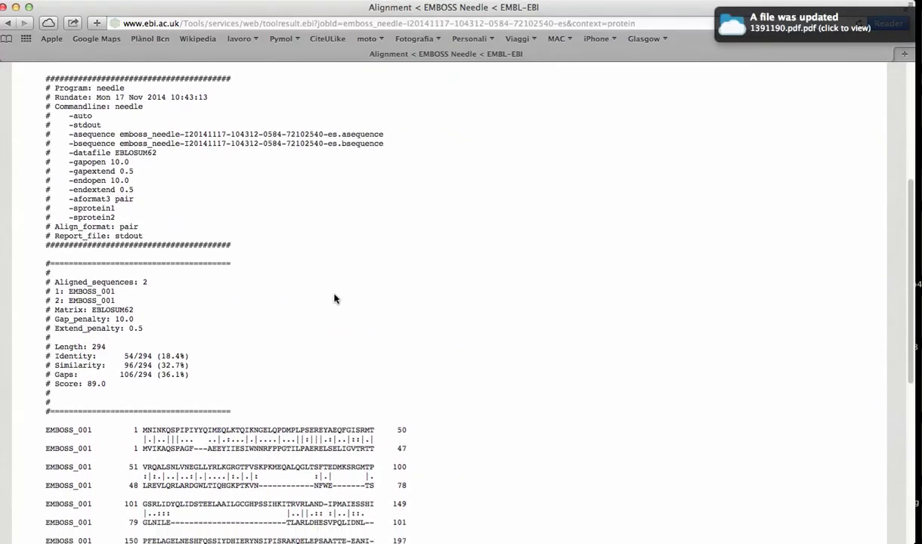
scroll(335, 300, "down", 8)
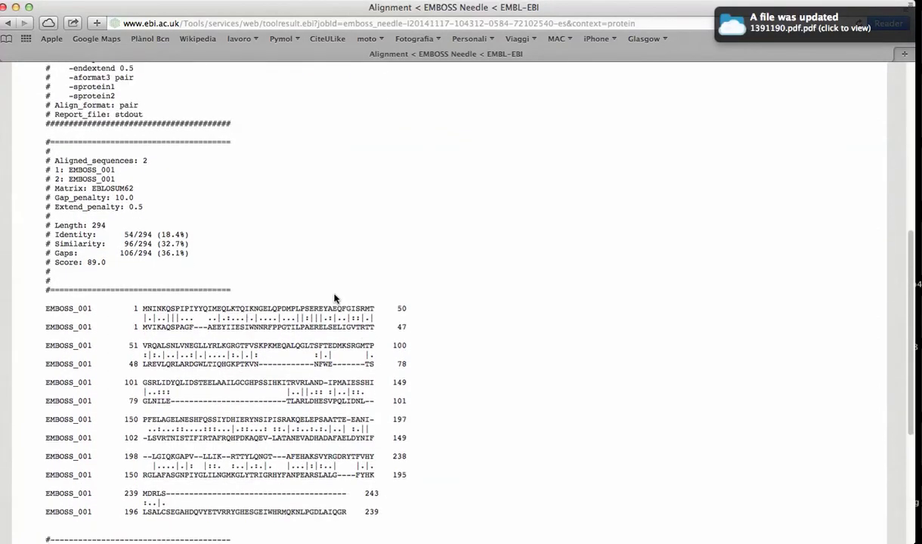
scroll(335, 299, "down", 3)
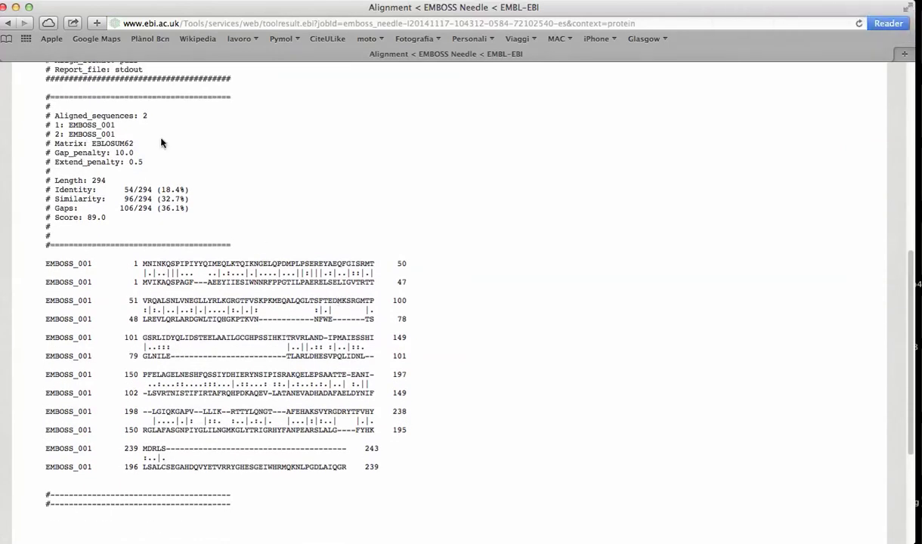
left_click_drag(160, 190, 189, 190)
left_click_drag(167, 199, 208, 199)
Review the result again, re-marking 18.4% identity alongside 36.1% gaps and score 89.0
scroll(202, 222, "down", 2)
left_click_drag(85, 182, 201, 174)
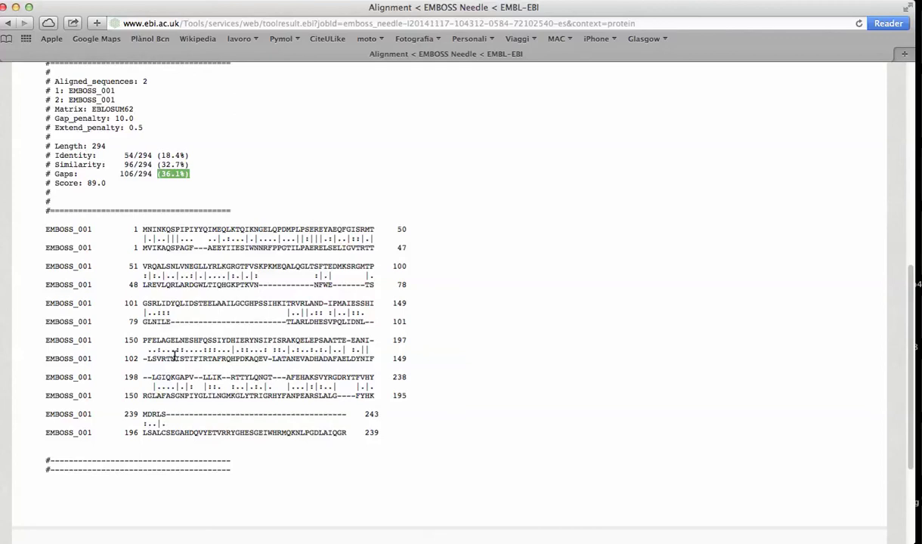
scroll(175, 355, "up", 3)
scroll(176, 355, "up", 6)
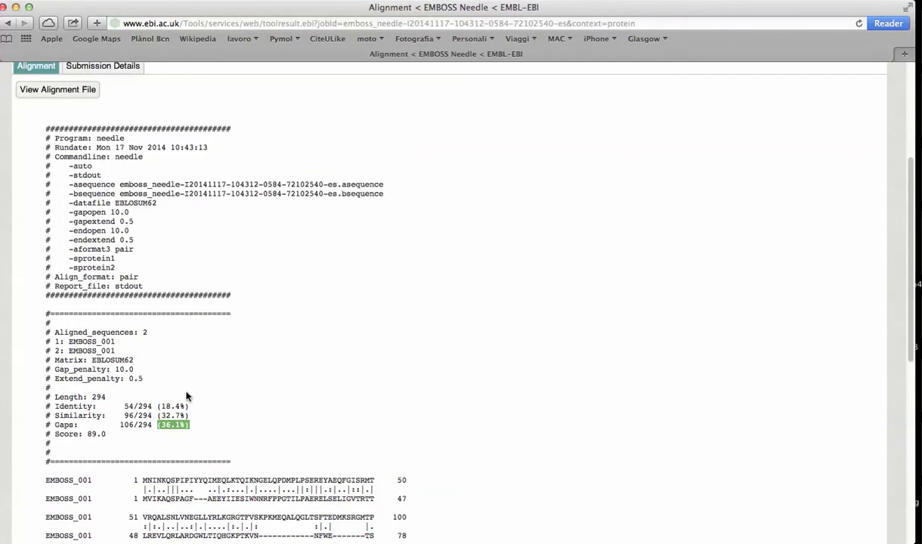
scroll(176, 374, "down", 3)
scroll(182, 393, "down", 6)
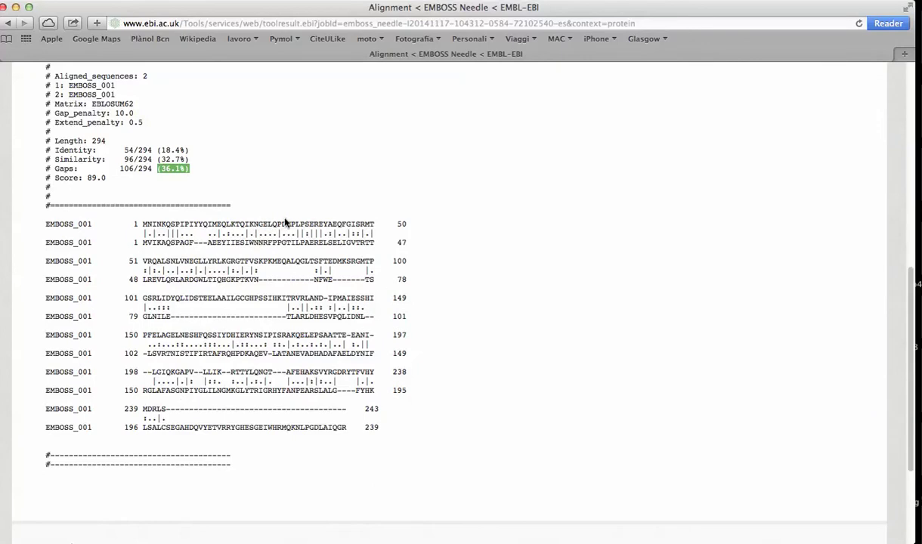
left_click_drag(156, 150, 186, 150)
scroll(200, 324, "up", 10)
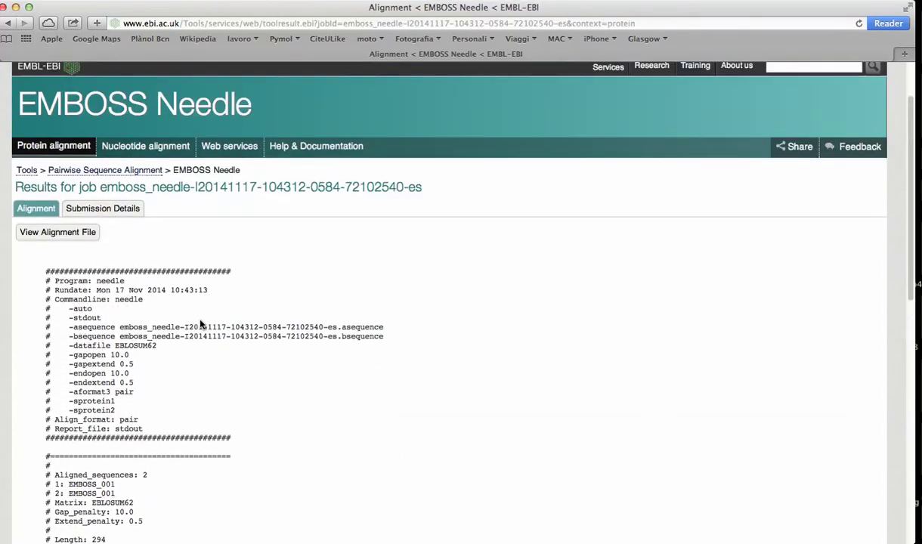
Go back to EMBOSS Programs, open Water Protein and paste the E. coli FadR sequence first
left_click(11, 25)
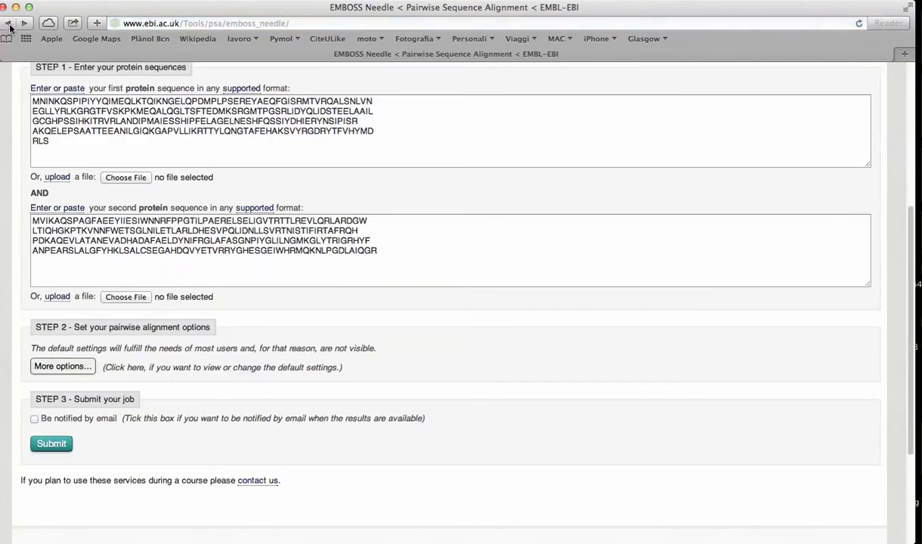
left_click(10, 25)
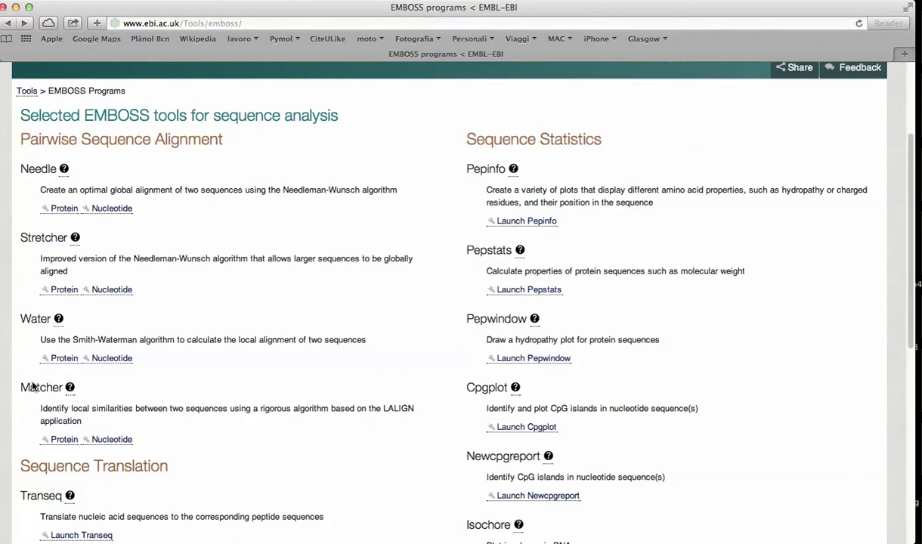
left_click(74, 362)
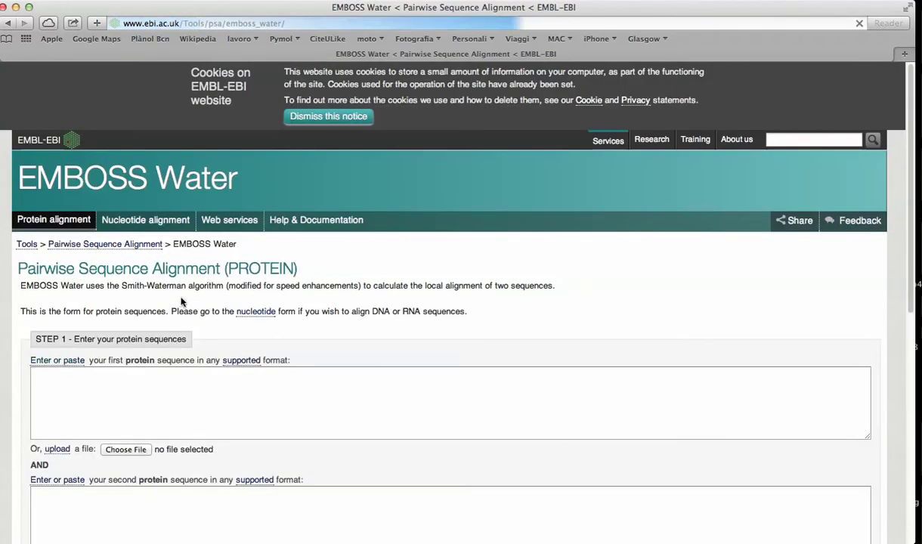
left_click(82, 381)
key("super+v")
mouse_move(582, 538)
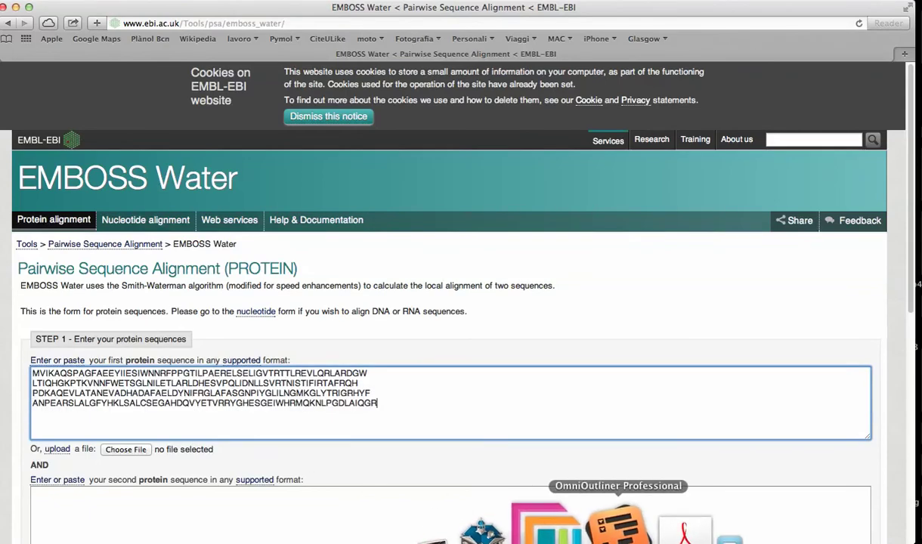
left_click(714, 531)
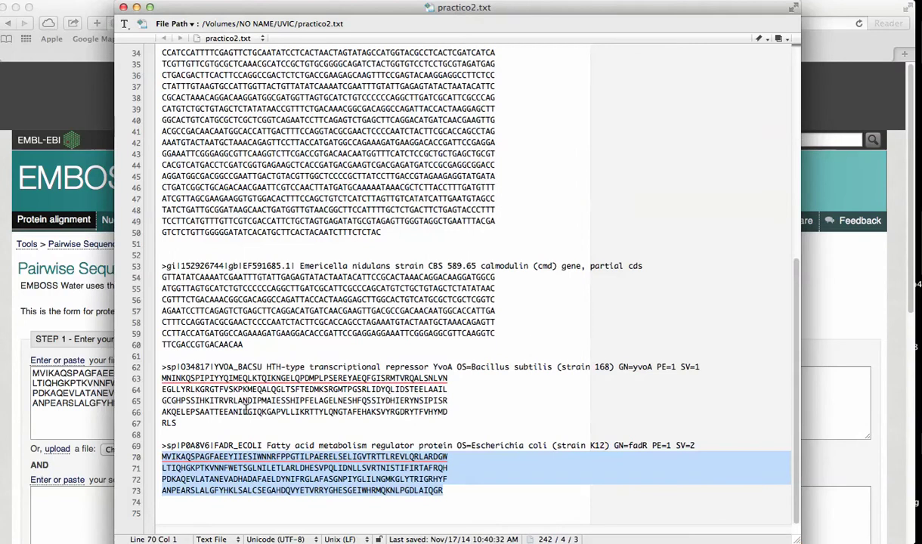
Copy the Bacillus YvoA sequence from practico2.txt, undoing an accidental paste over it
left_click_drag(162, 378, 223, 424)
key("super+v")
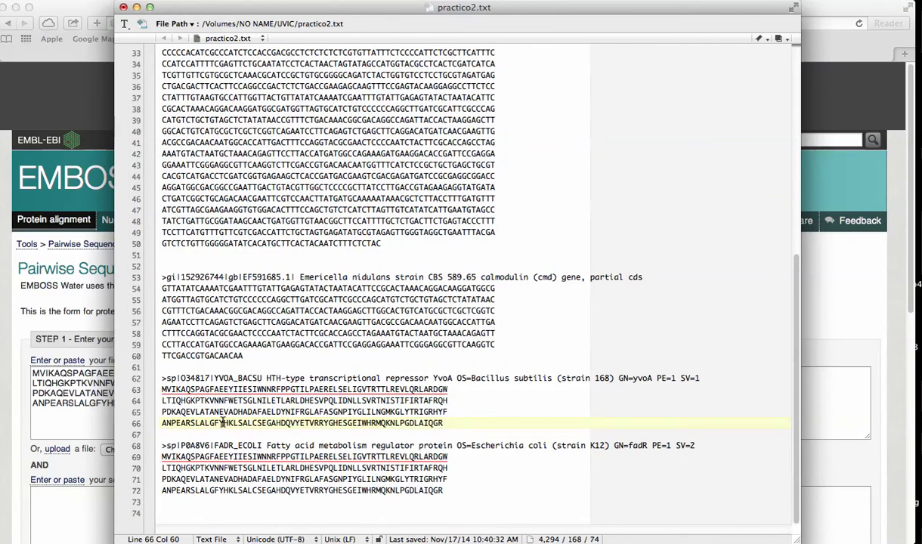
key("super+z")
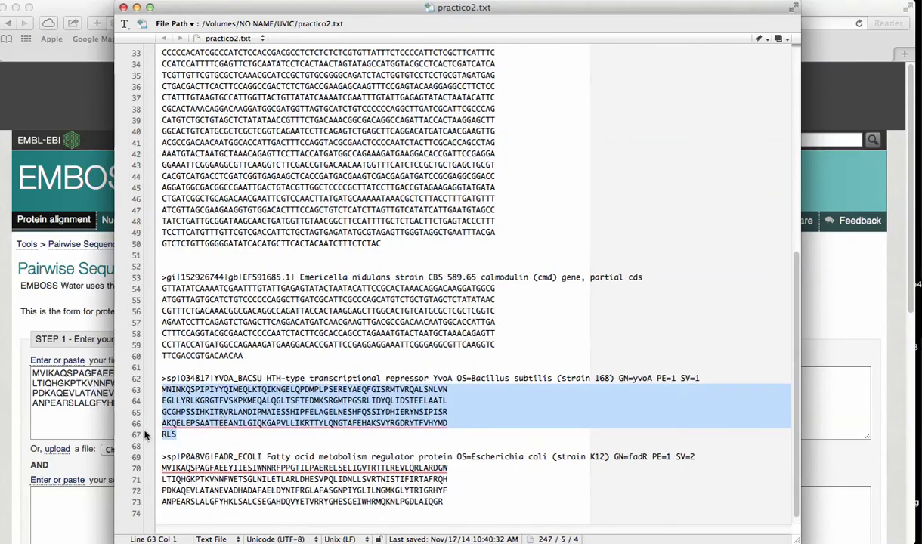
key("super+c")
left_click(70, 475)
Paste YvoA as the second protein and submit the FadR vs YvoA local alignment
key("super+v")
scroll(240, 395, "down", 4)
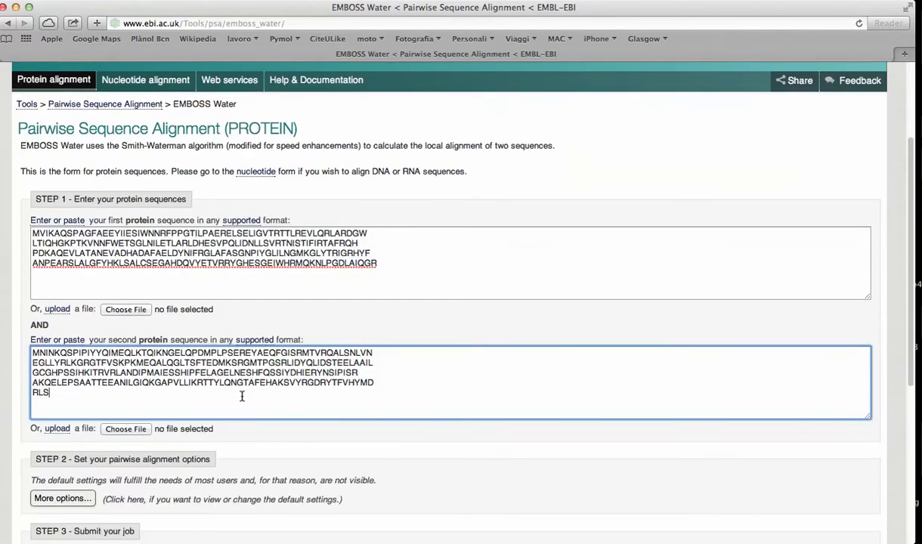
scroll(241, 393, "down", 3)
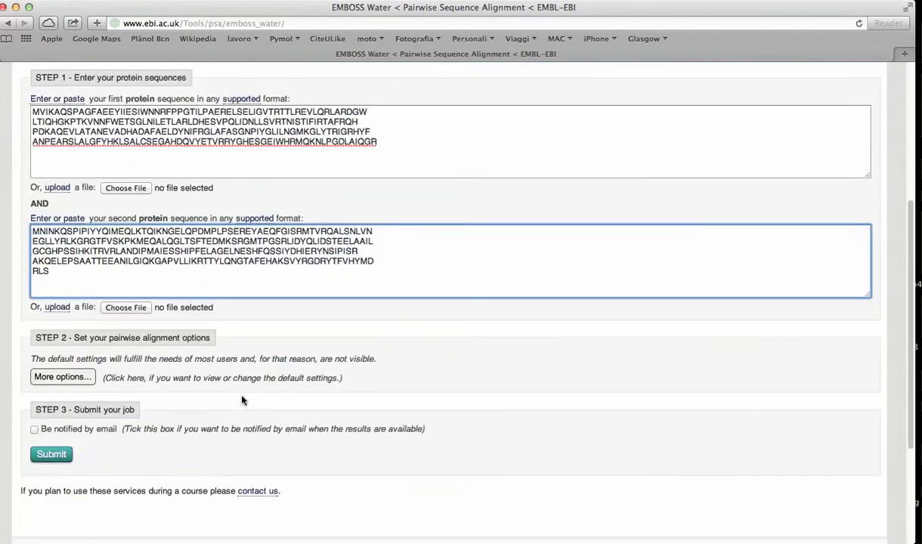
left_click(51, 456)
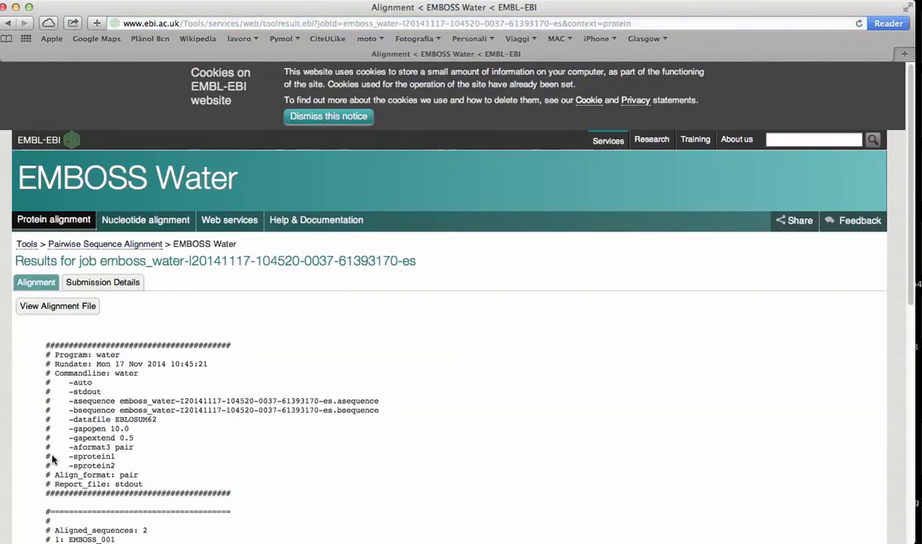
scroll(136, 408, "down", 5)
scroll(143, 425, "down", 2)
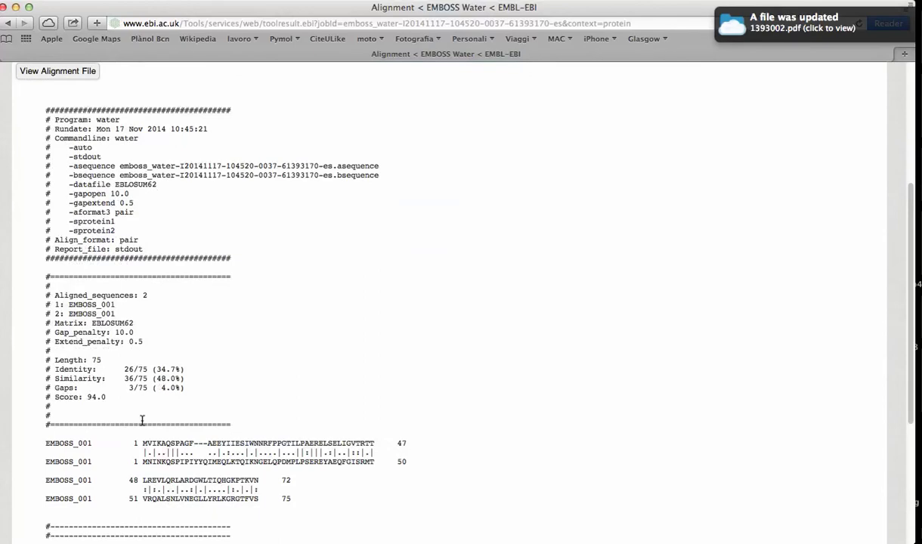
scroll(142, 421, "down", 2)
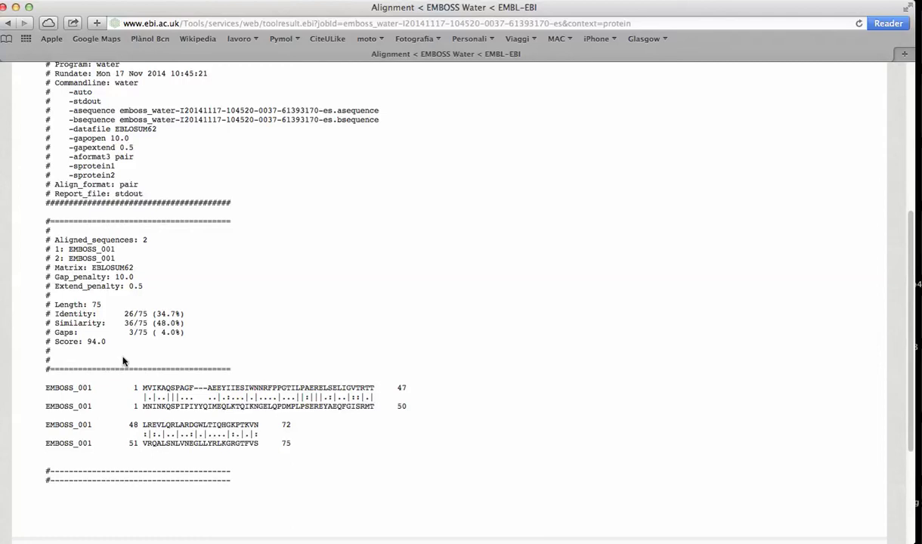
scroll(214, 402, "down", 1)
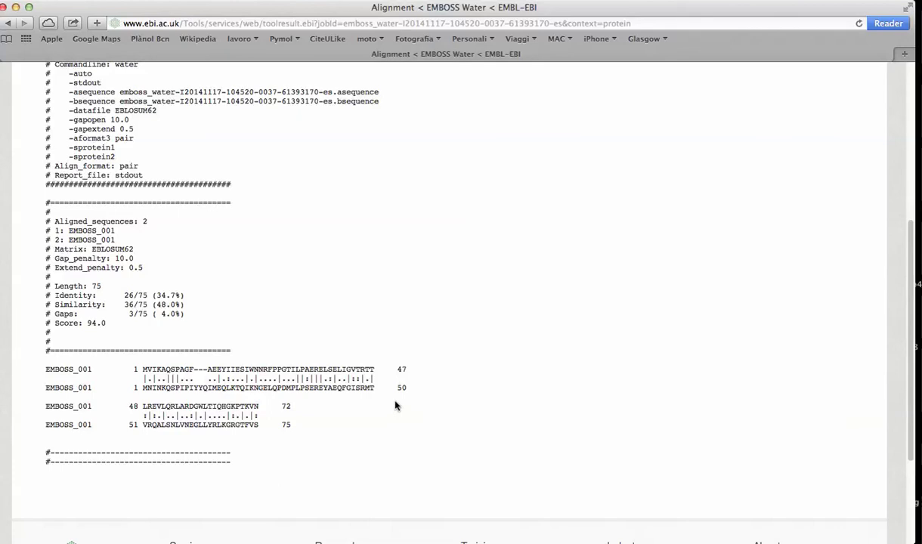
Navigate back from the Water results, past the input form, to the EMBOSS programs list
scroll(395, 406, "up", 4)
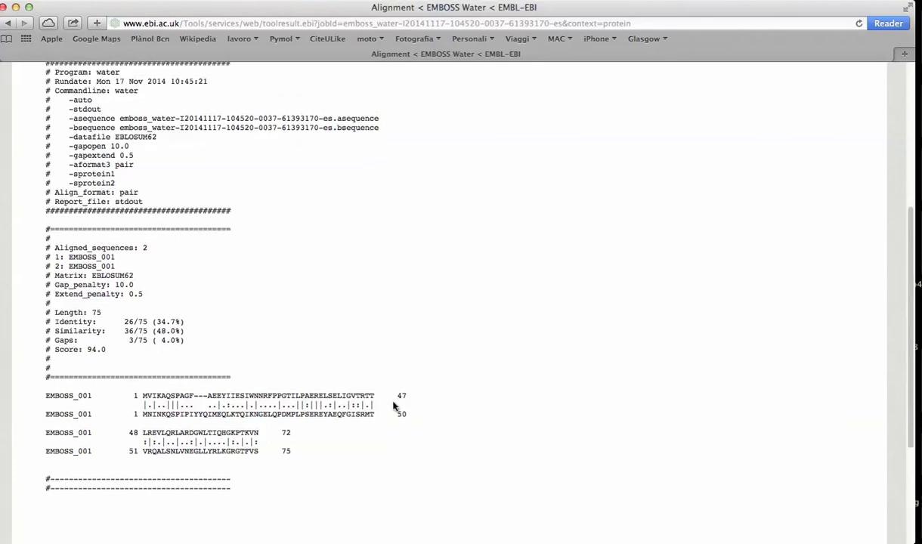
scroll(393, 407, "up", 4)
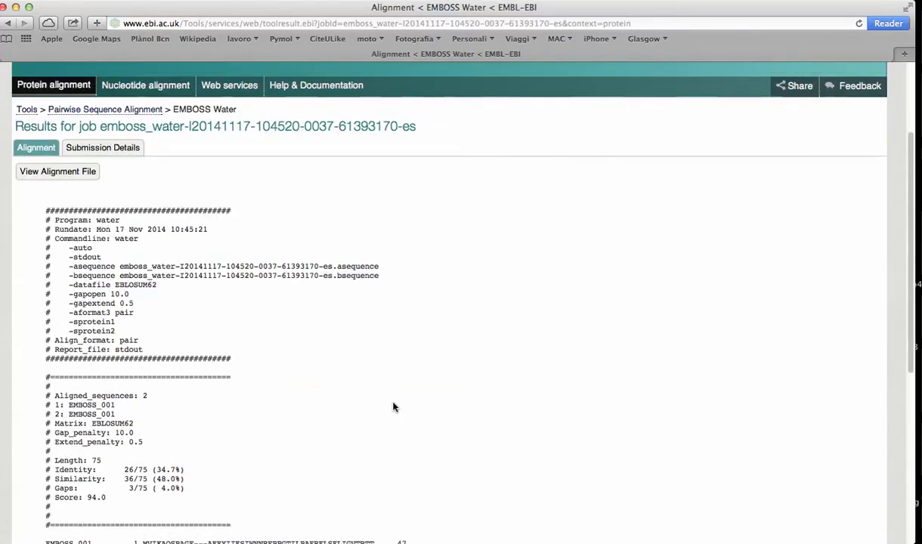
scroll(393, 407, "up", 4)
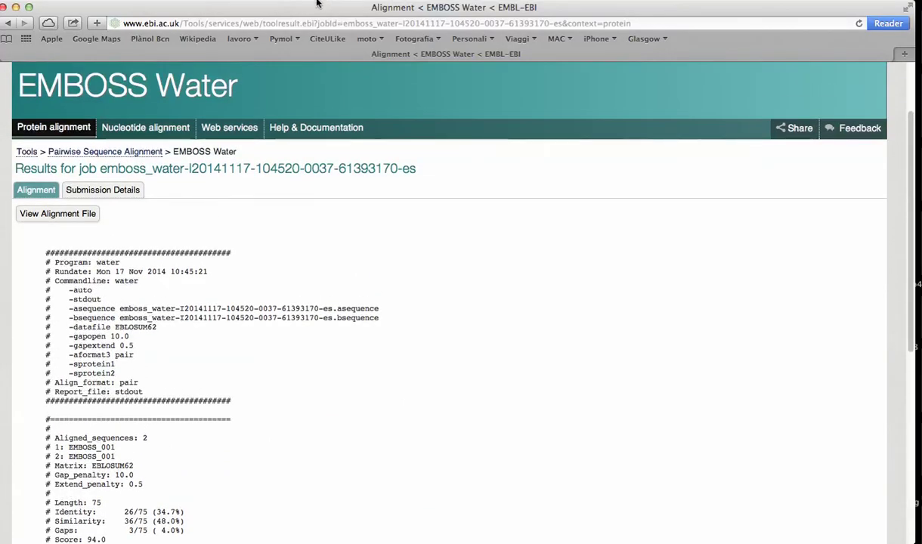
mouse_move(310, 7)
left_mouse_down()
mouse_move(337, 30)
mouse_move(306, 7)
left_mouse_up()
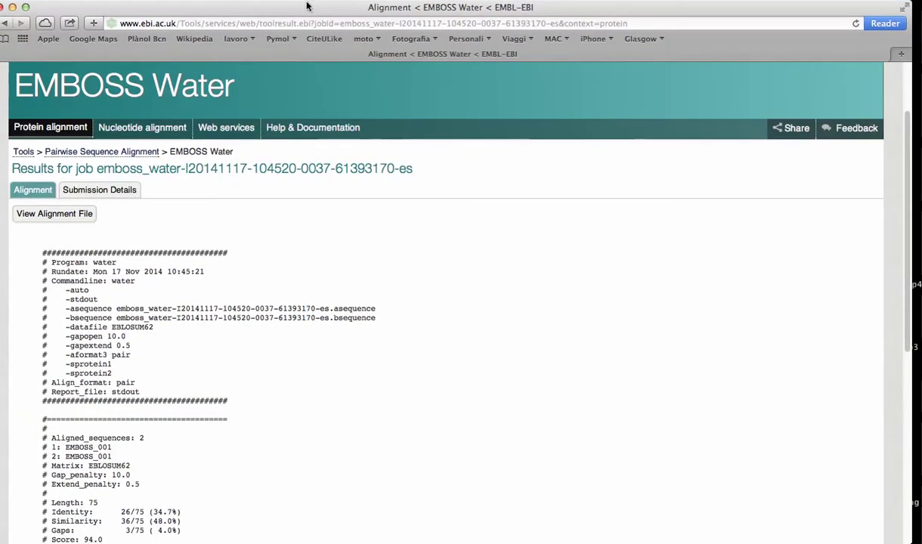
scroll(161, 203, "up", 1)
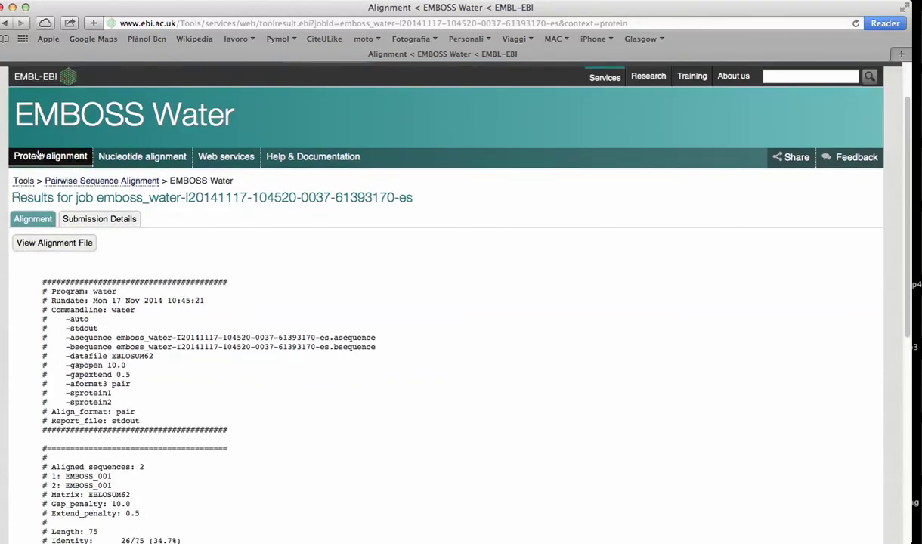
left_click_drag(51, 12, 85, 18)
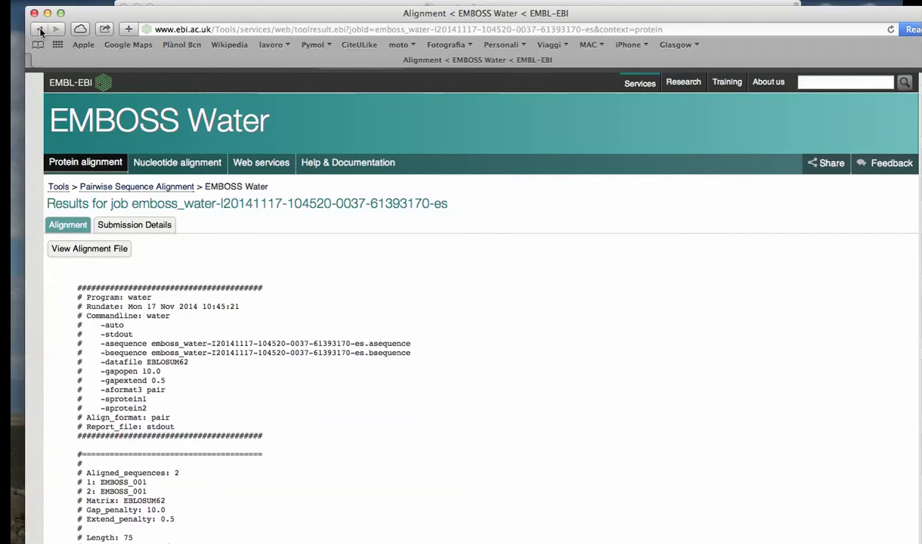
left_click(41, 30)
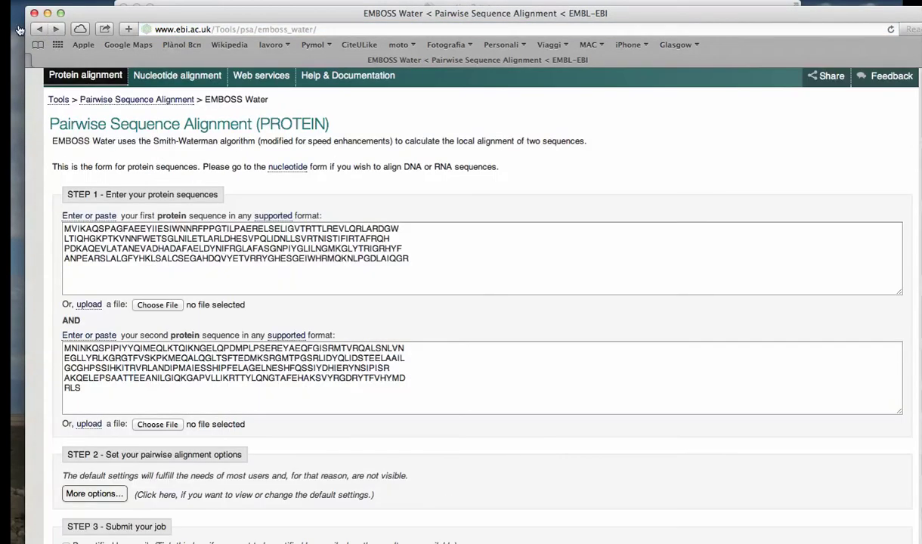
left_click(34, 30)
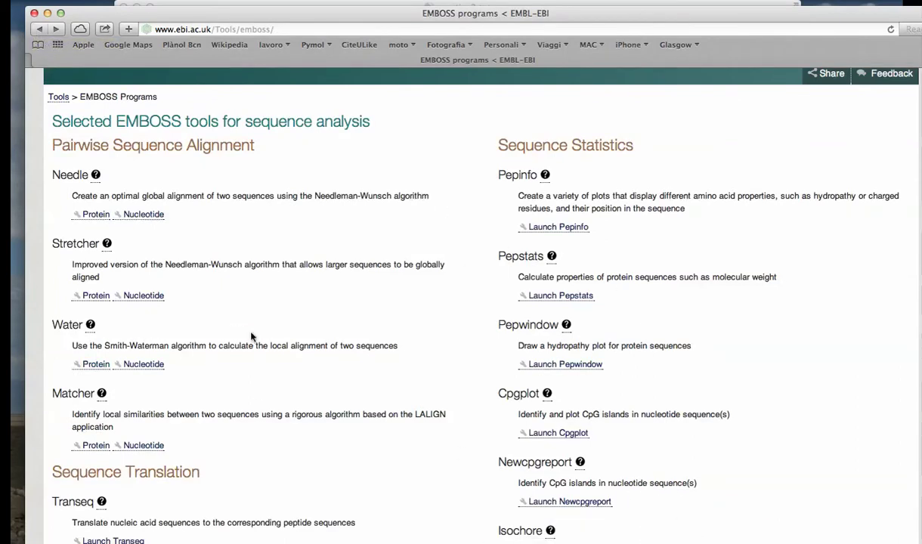
scroll(255, 391, "down", 2)
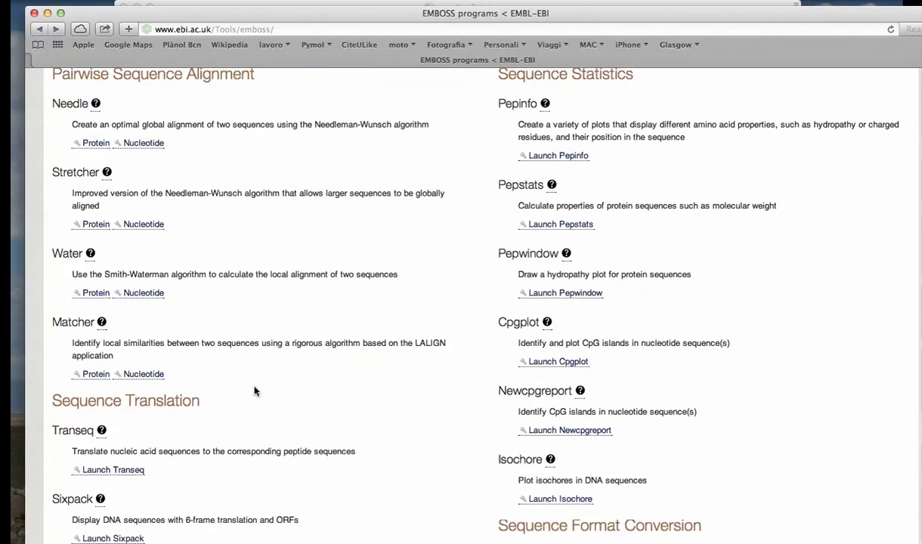
scroll(305, 368, "down", 2)
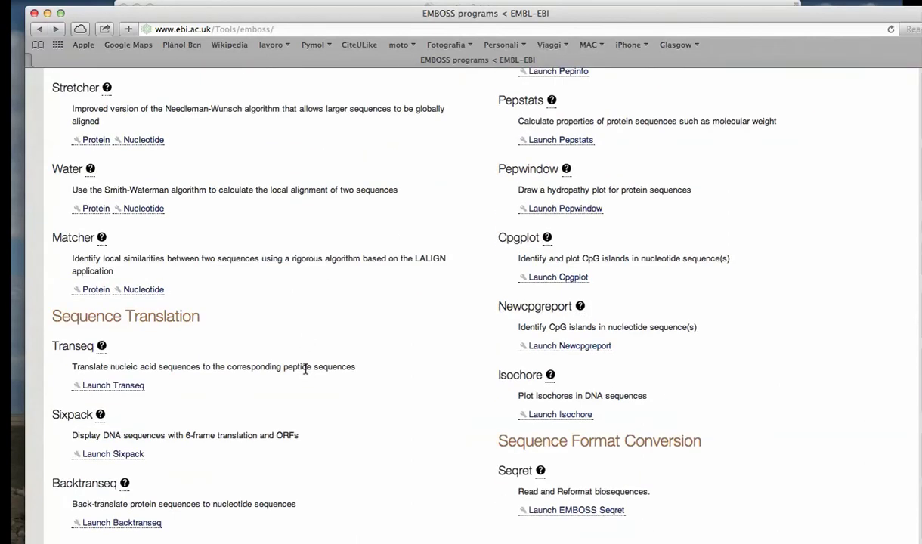
scroll(305, 368, "up", 2)
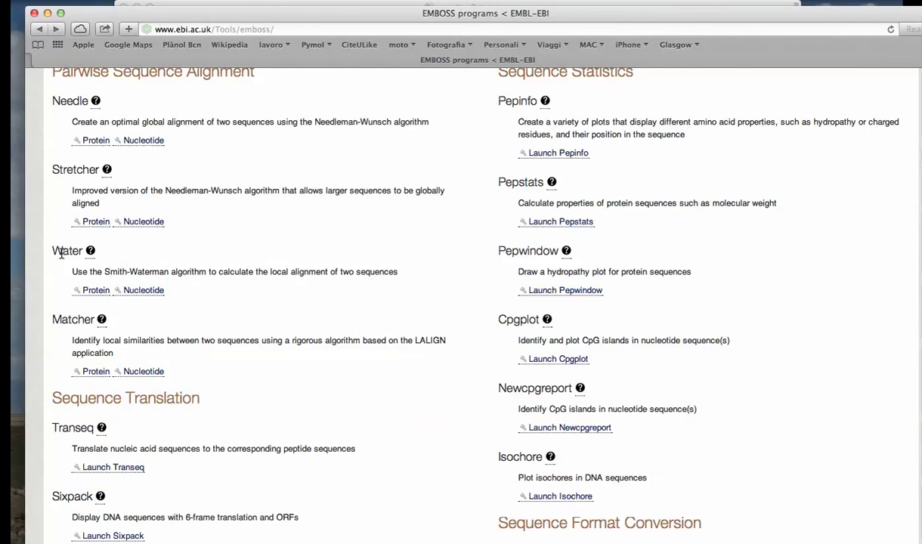
scroll(346, 276, "up", 3)
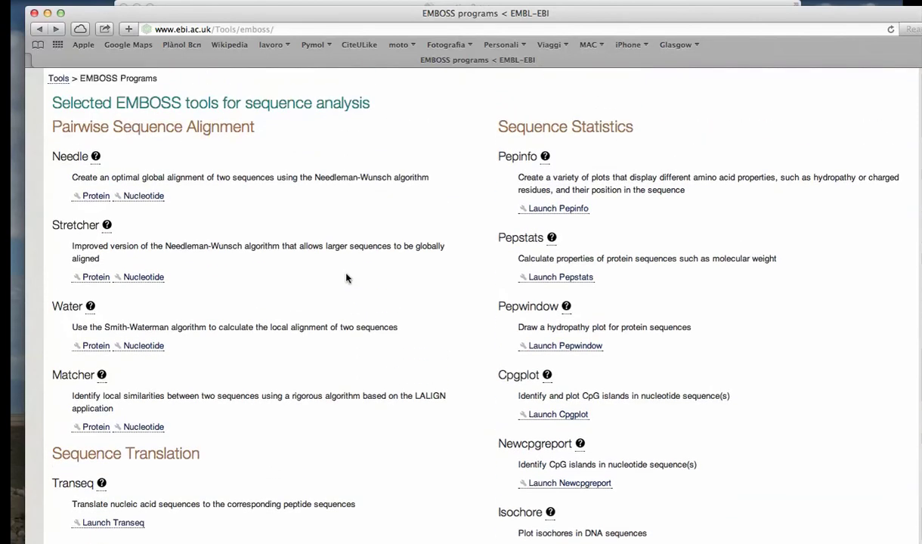
scroll(346, 278, "up", 5)
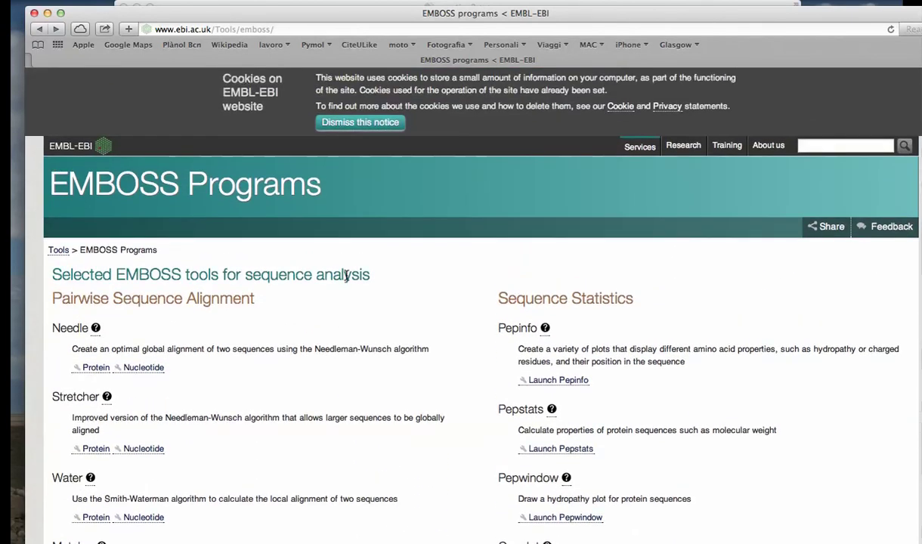
left_click_drag(350, 15, 327, 9)
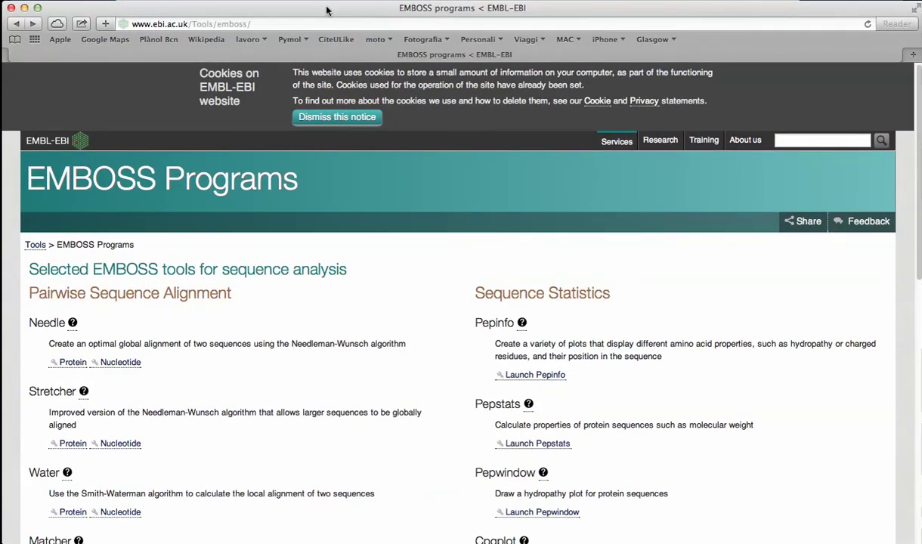